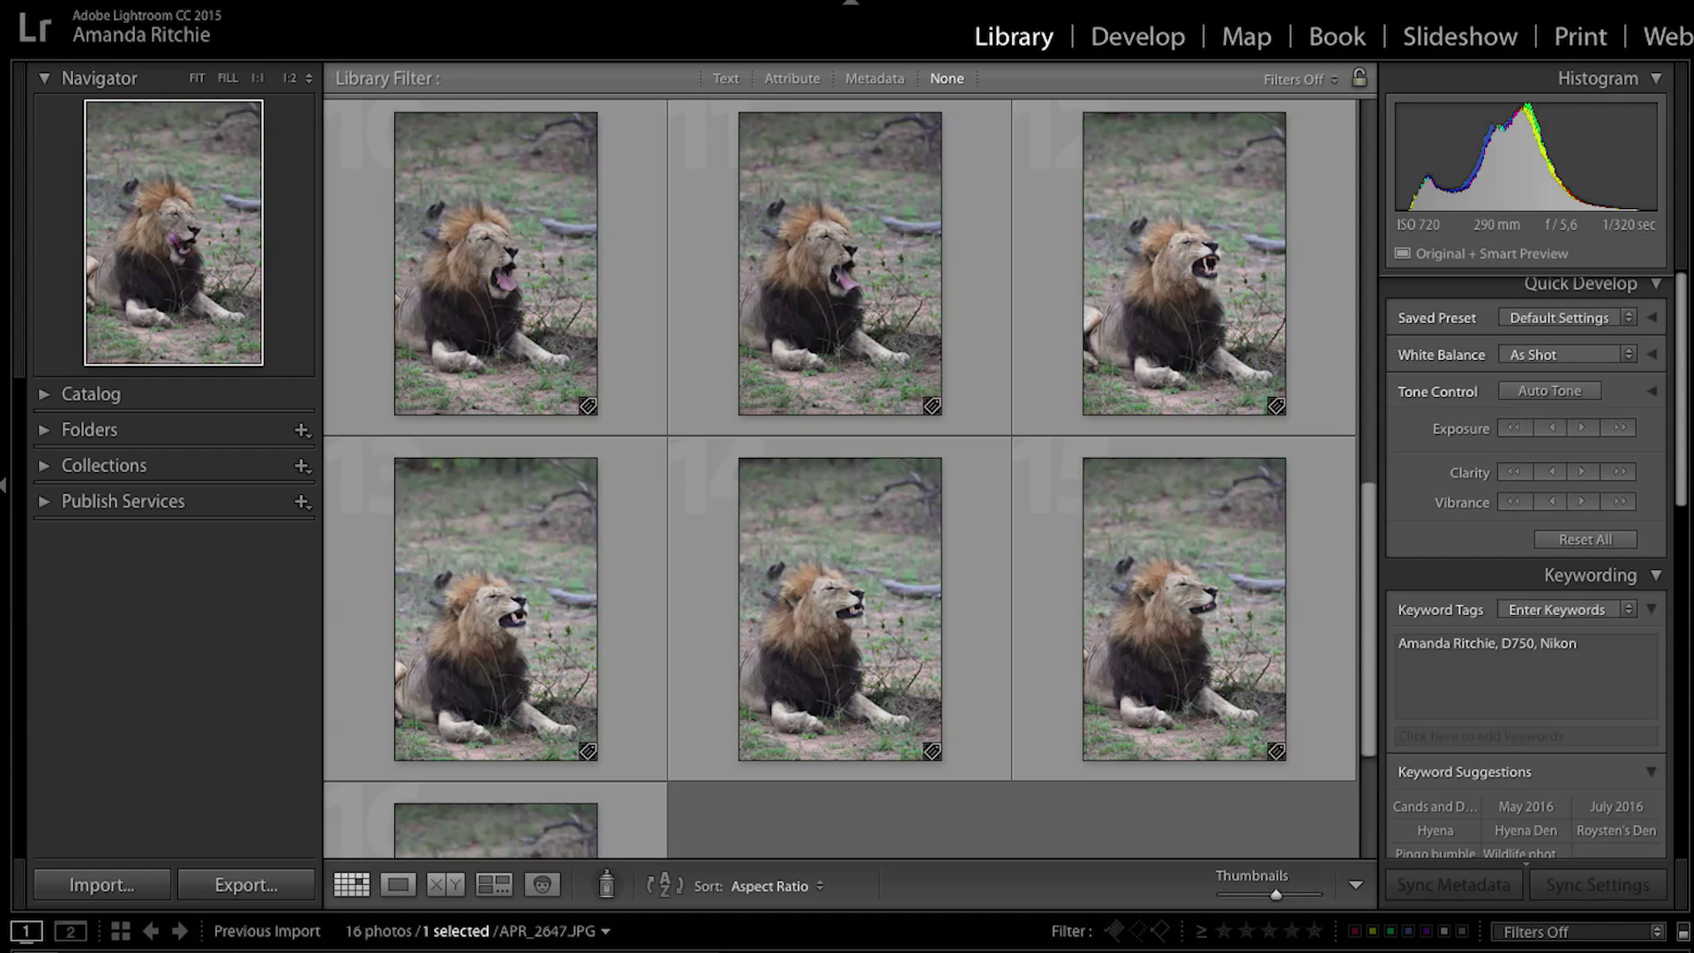
Open the lion photos in the Develop module and browse forward through the series to the last frame.
key(d)
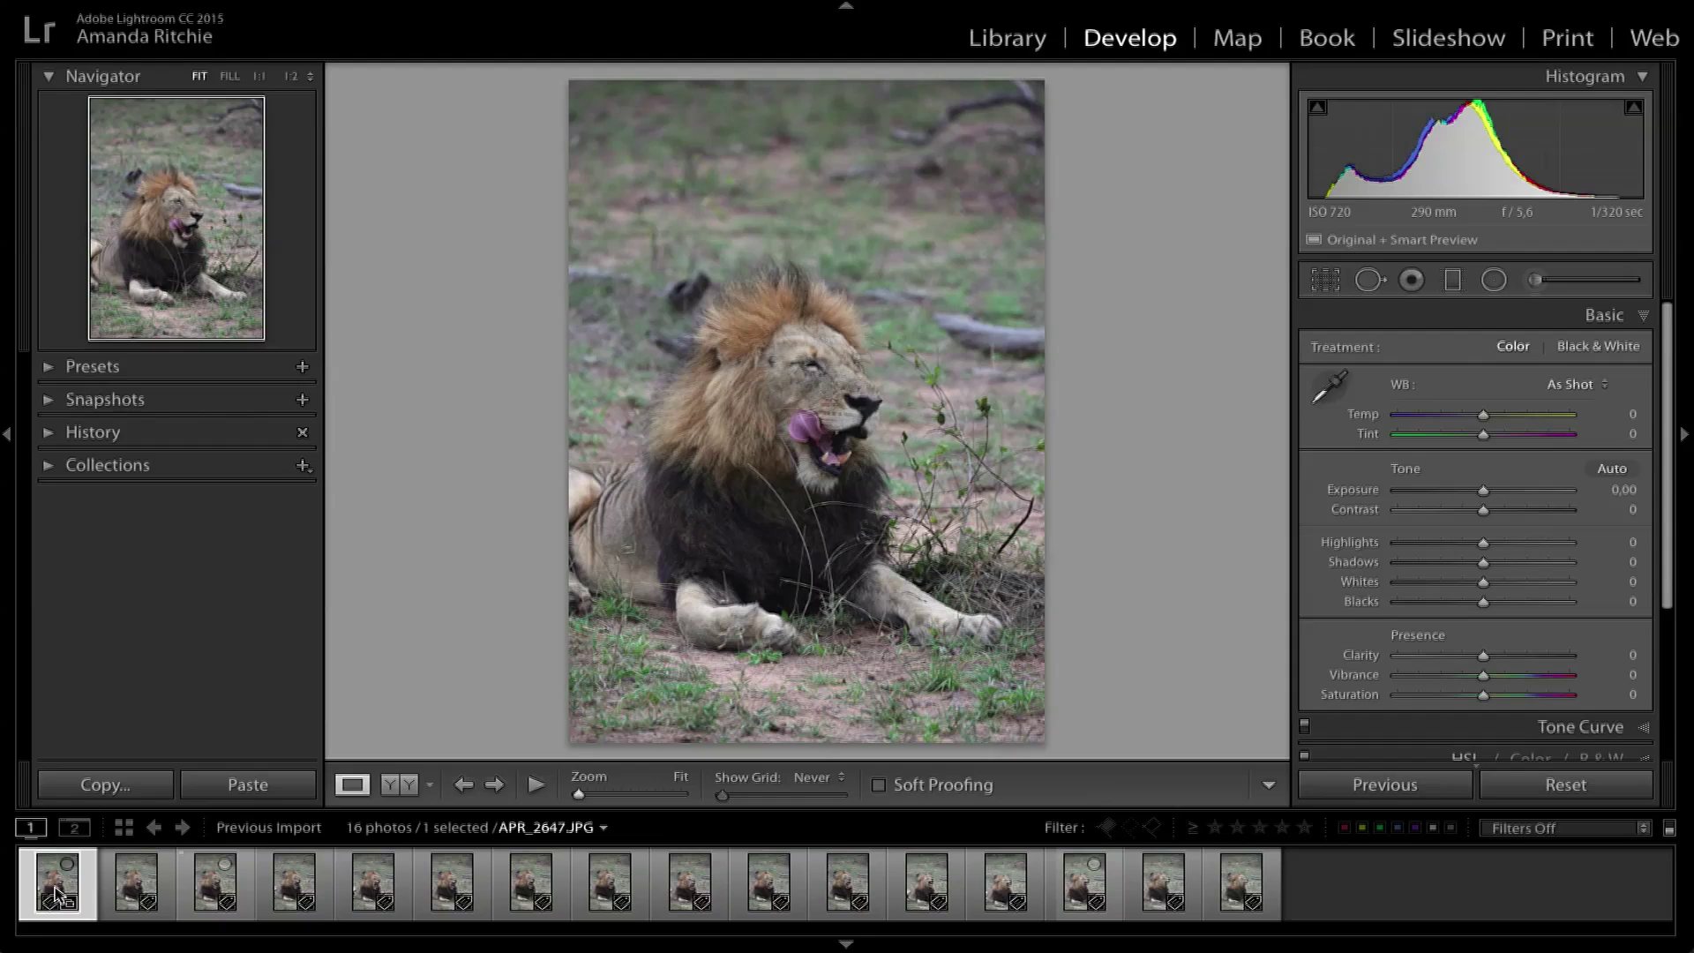
key(Right)
key(Right)
key(Right)
key(Right)
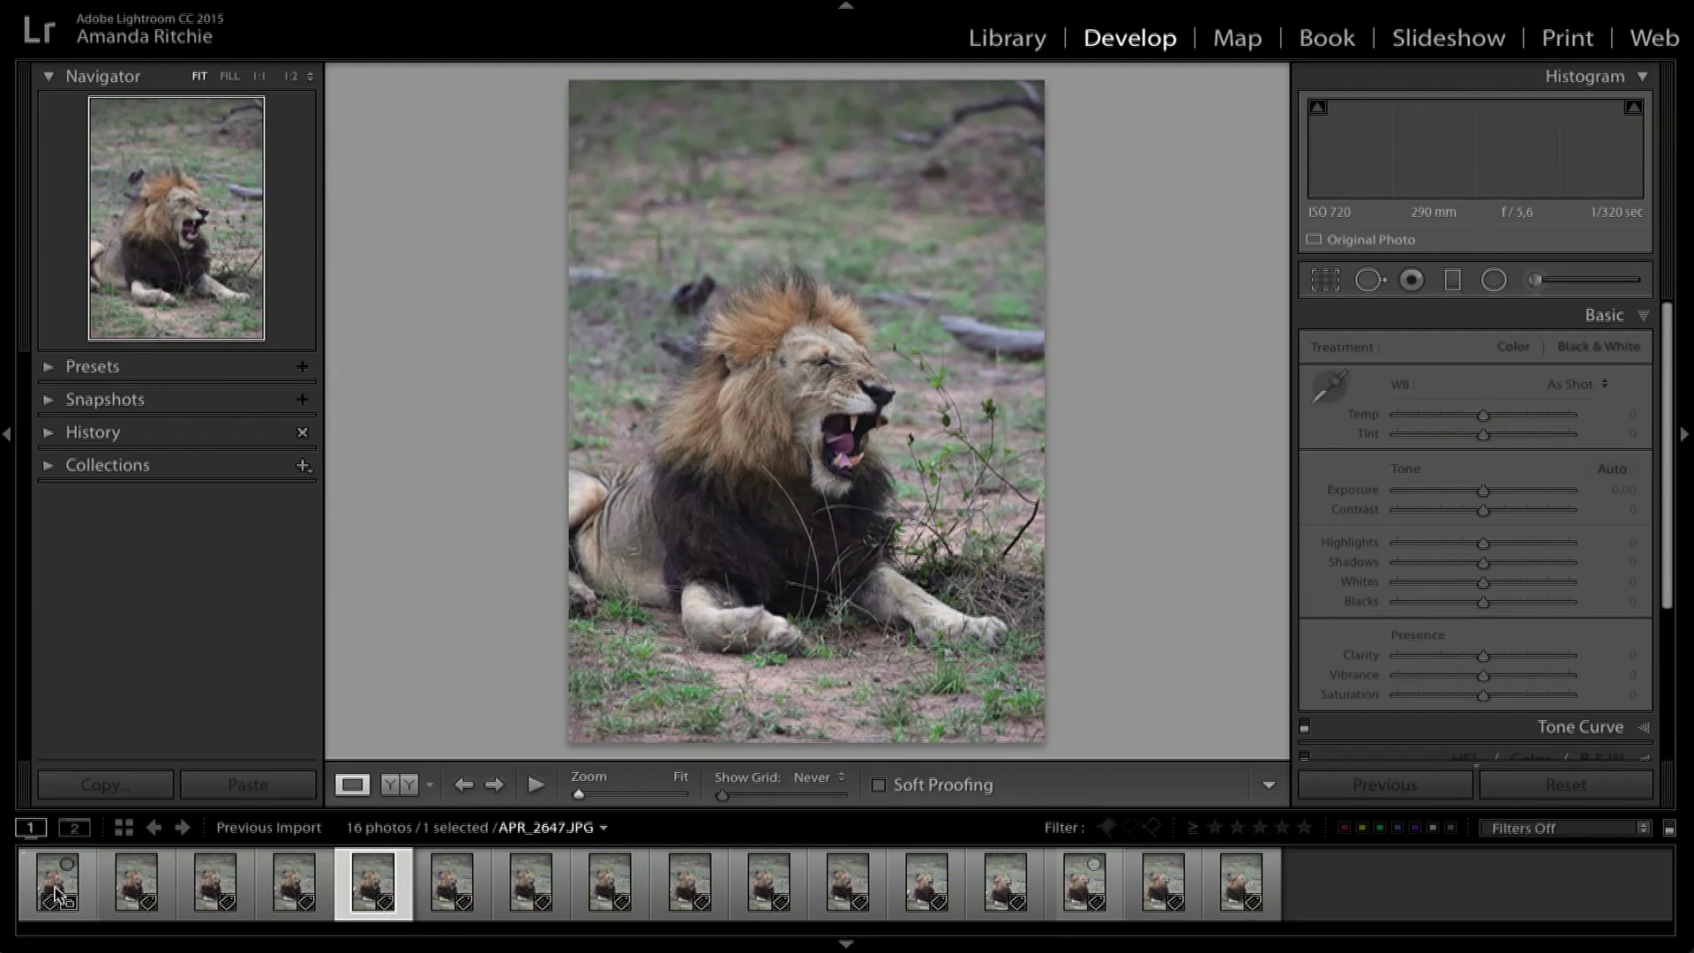
key(Right)
key(Right)
key(Right)
key(Right)
key(Right)
key(Right)
key(Right)
key(Right)
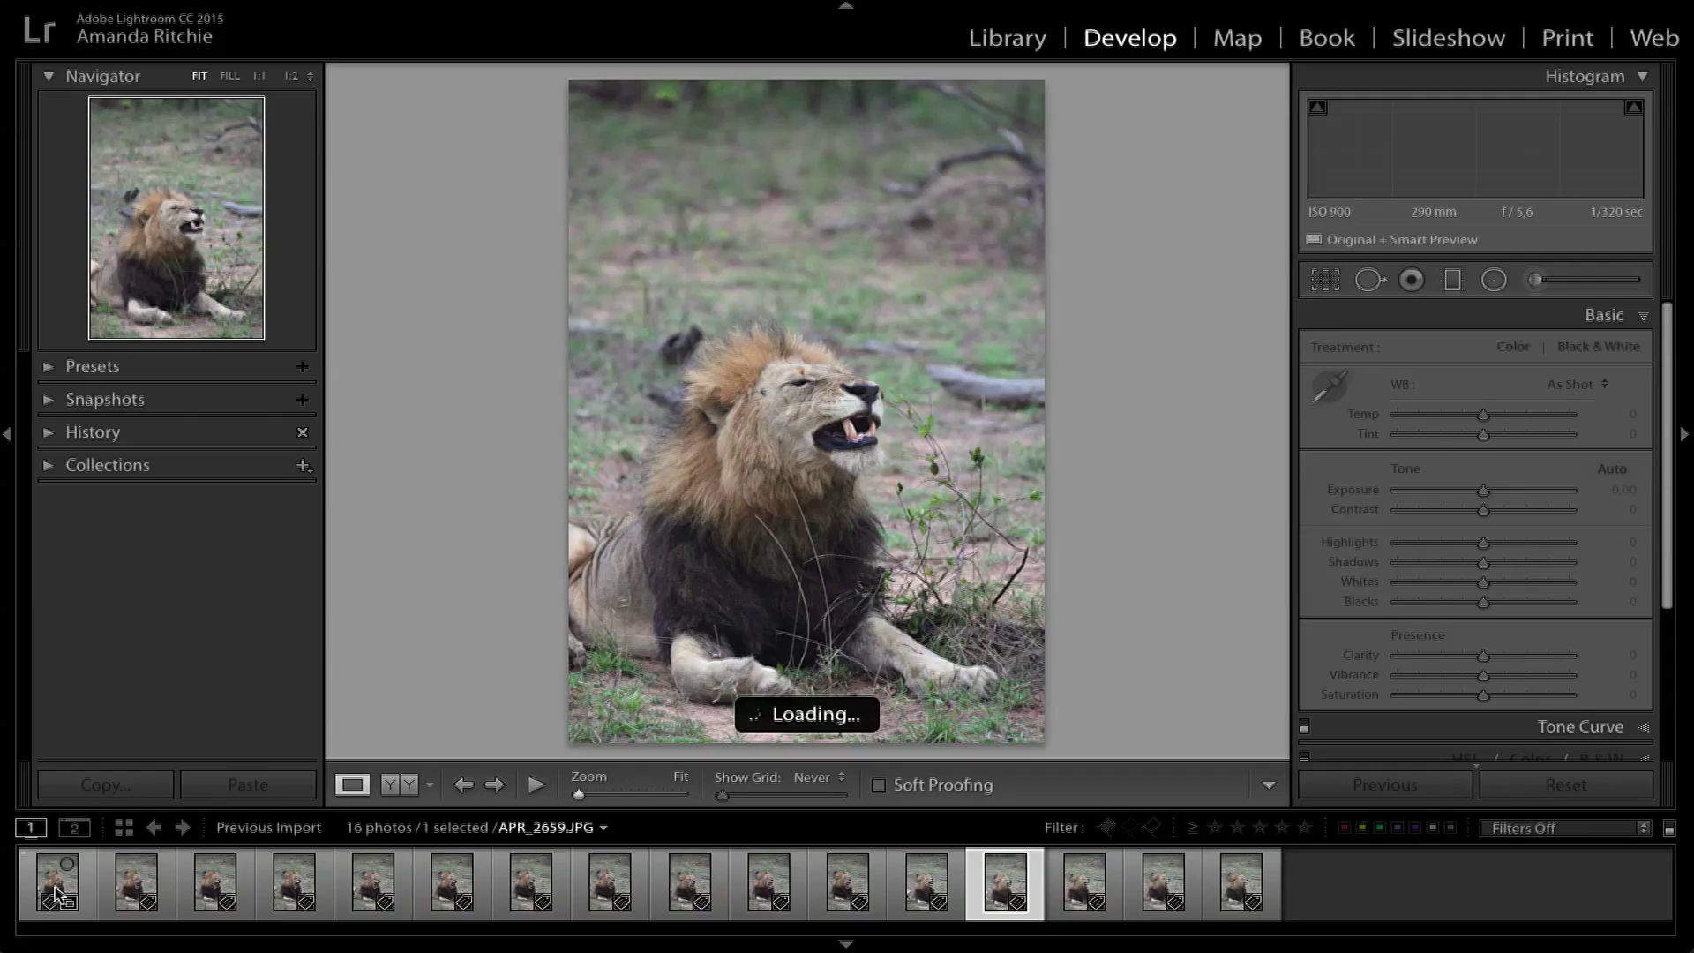
key(Right)
key(Right)
key(Right)
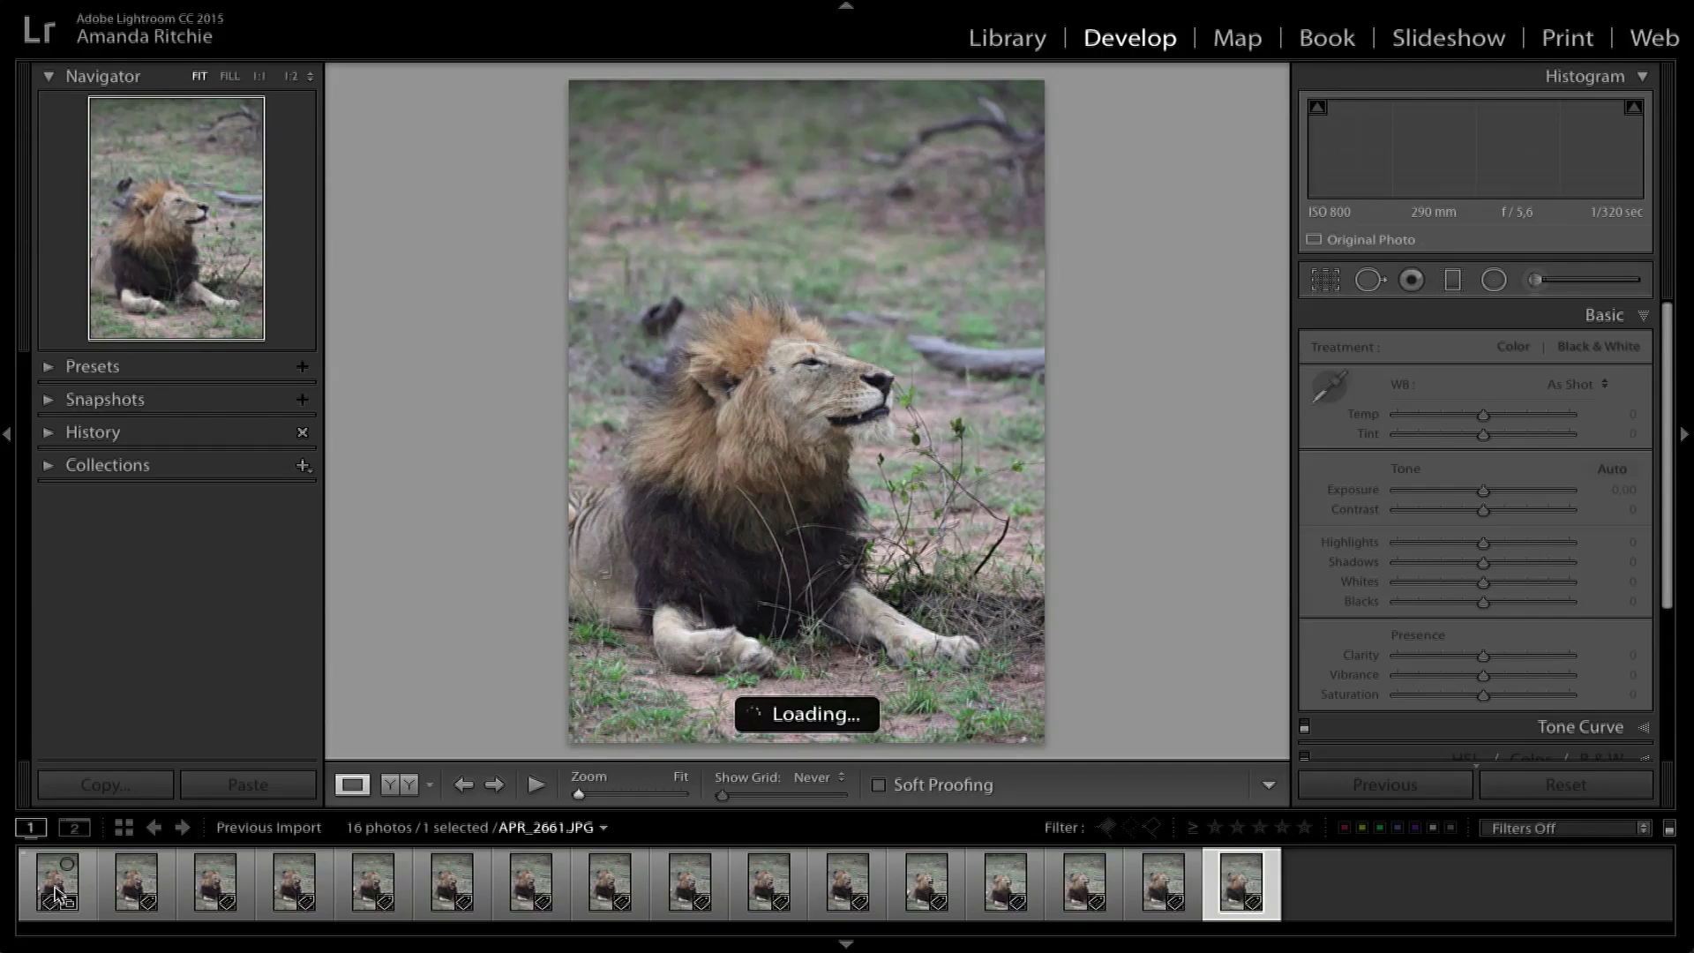
Browse back through the lion series from the last frame to the first photo.
key(Left)
key(Left)
key(Left)
key(Left)
key(Left)
key(Left)
key(Left)
key(Left)
key(Left)
key(Left)
key(Left)
key(Left)
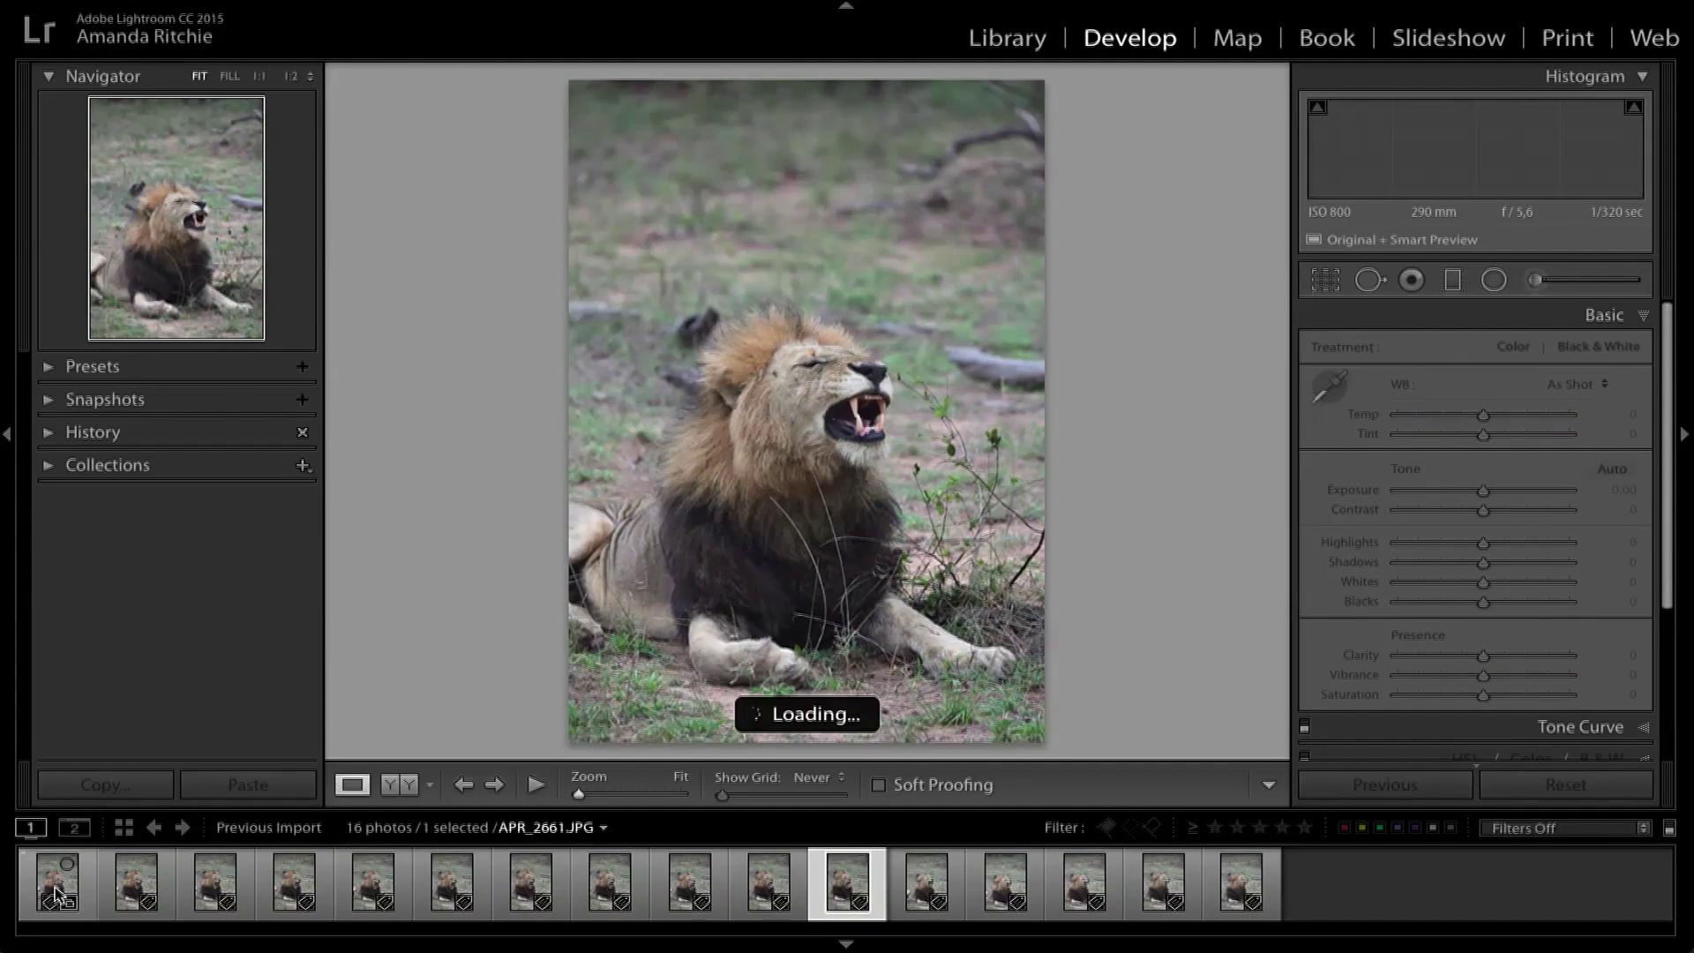
key(Left)
key(Left)
key(Left)
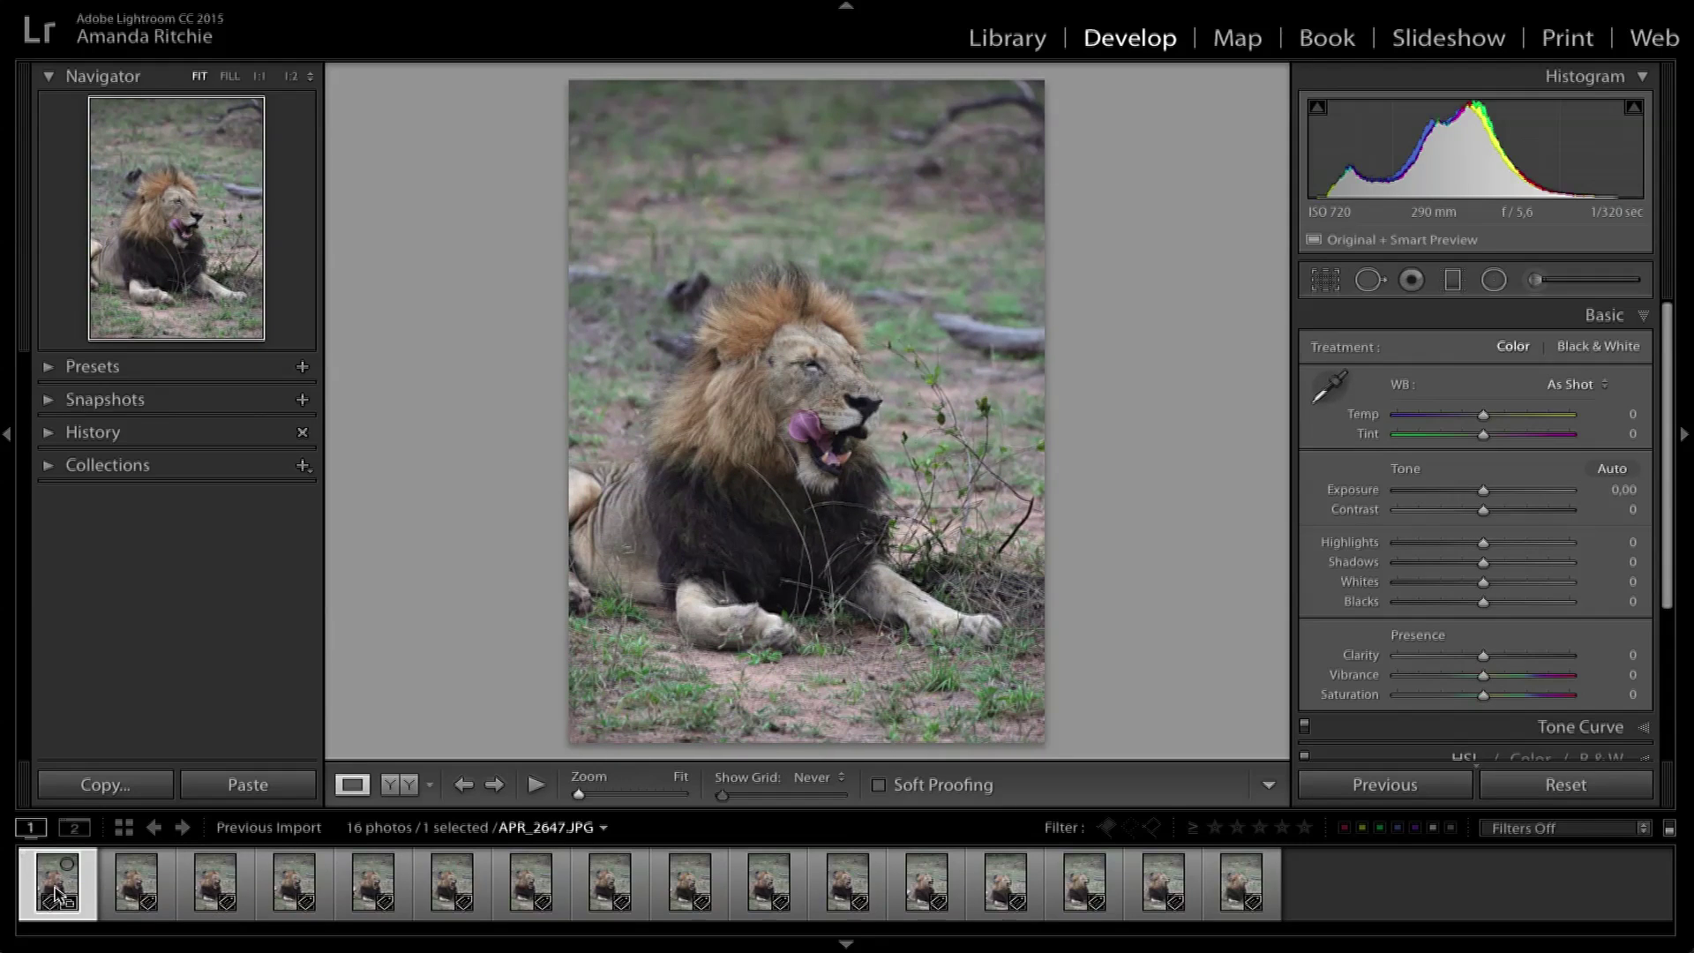
Compare the first three lion photos for similarity in light and composition.
key(Right)
key(Right)
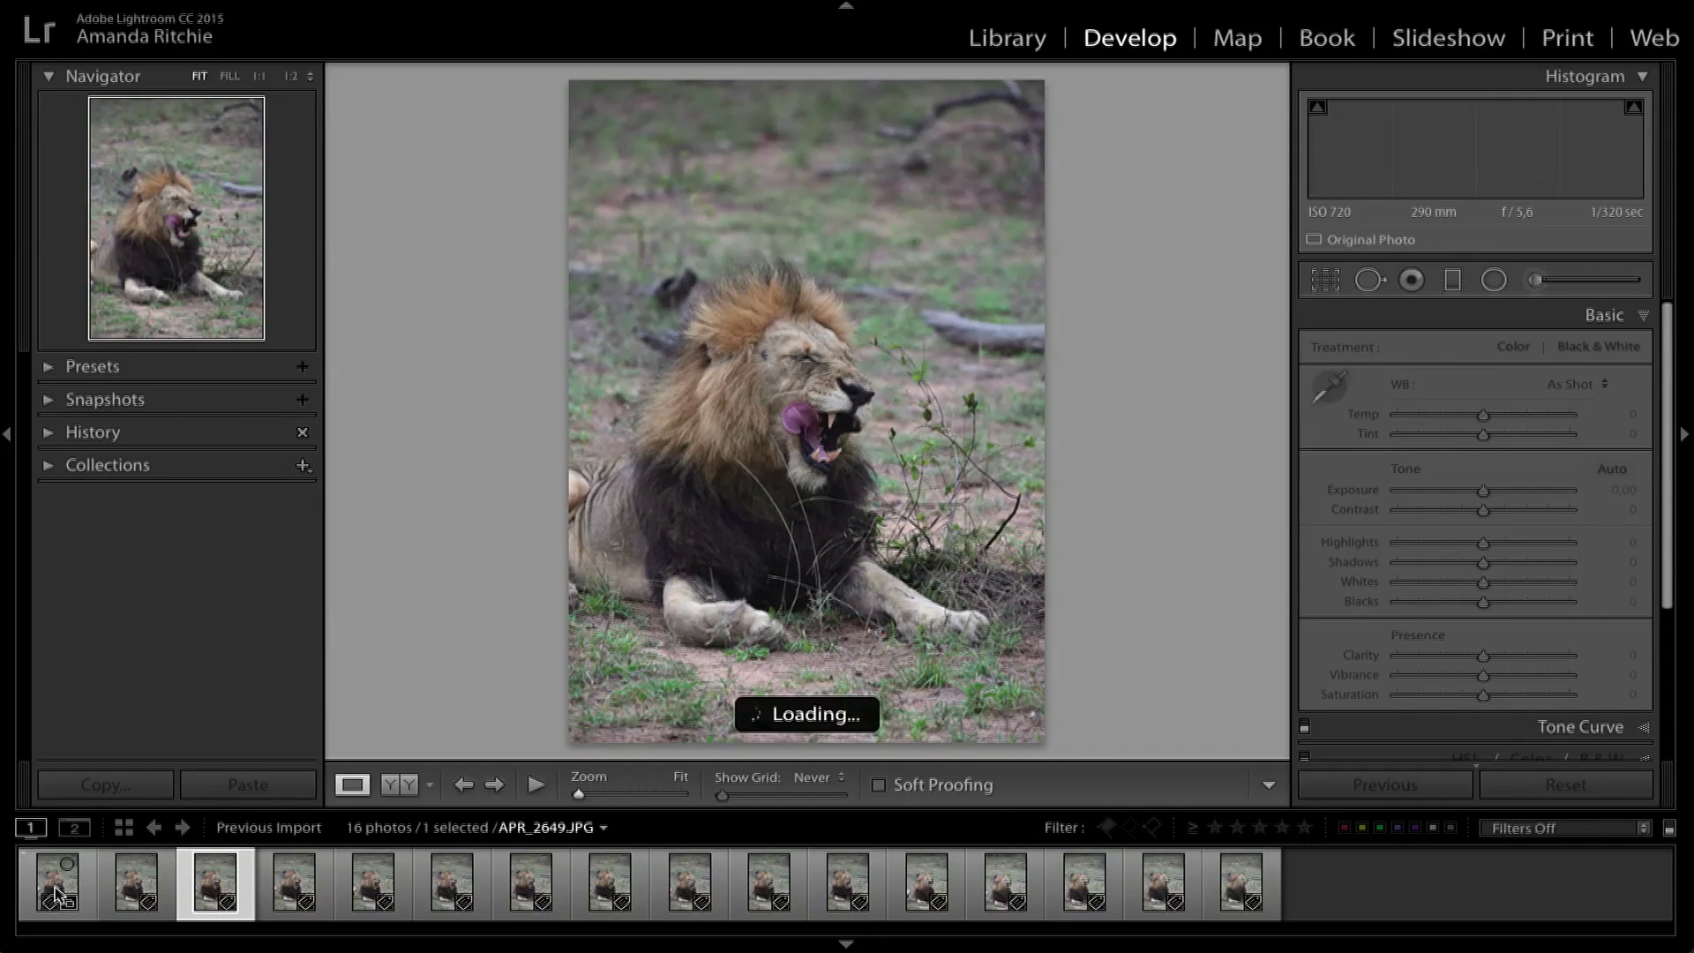
key(Left)
key(Left)
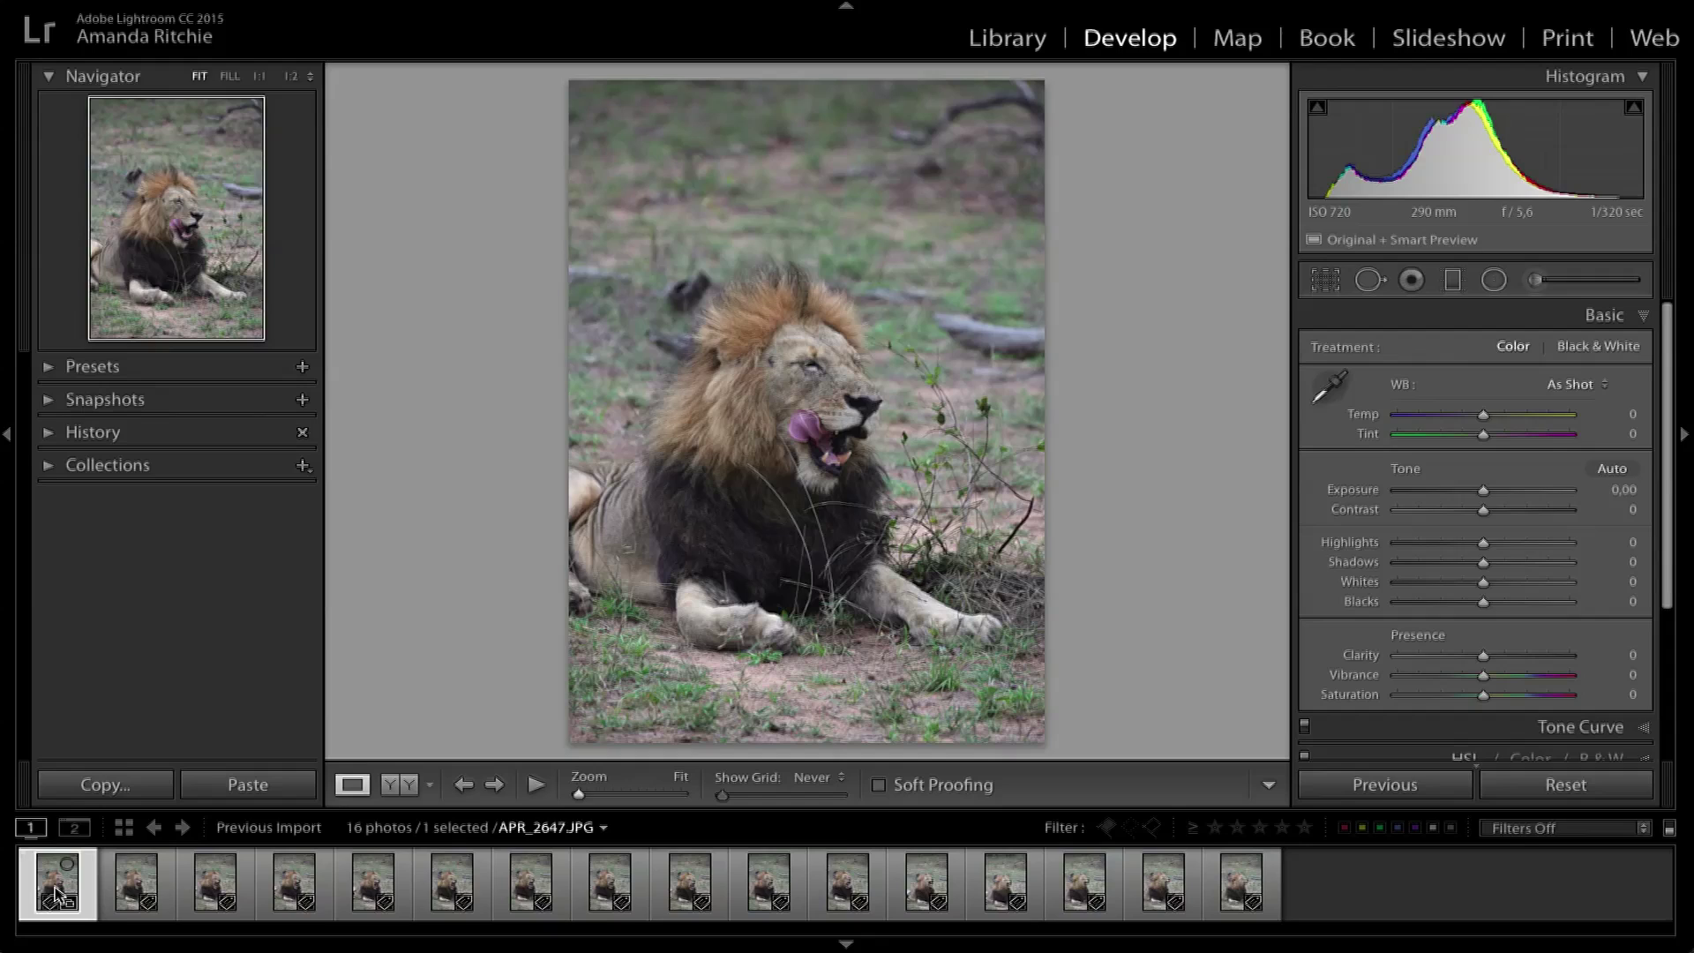
key(Right)
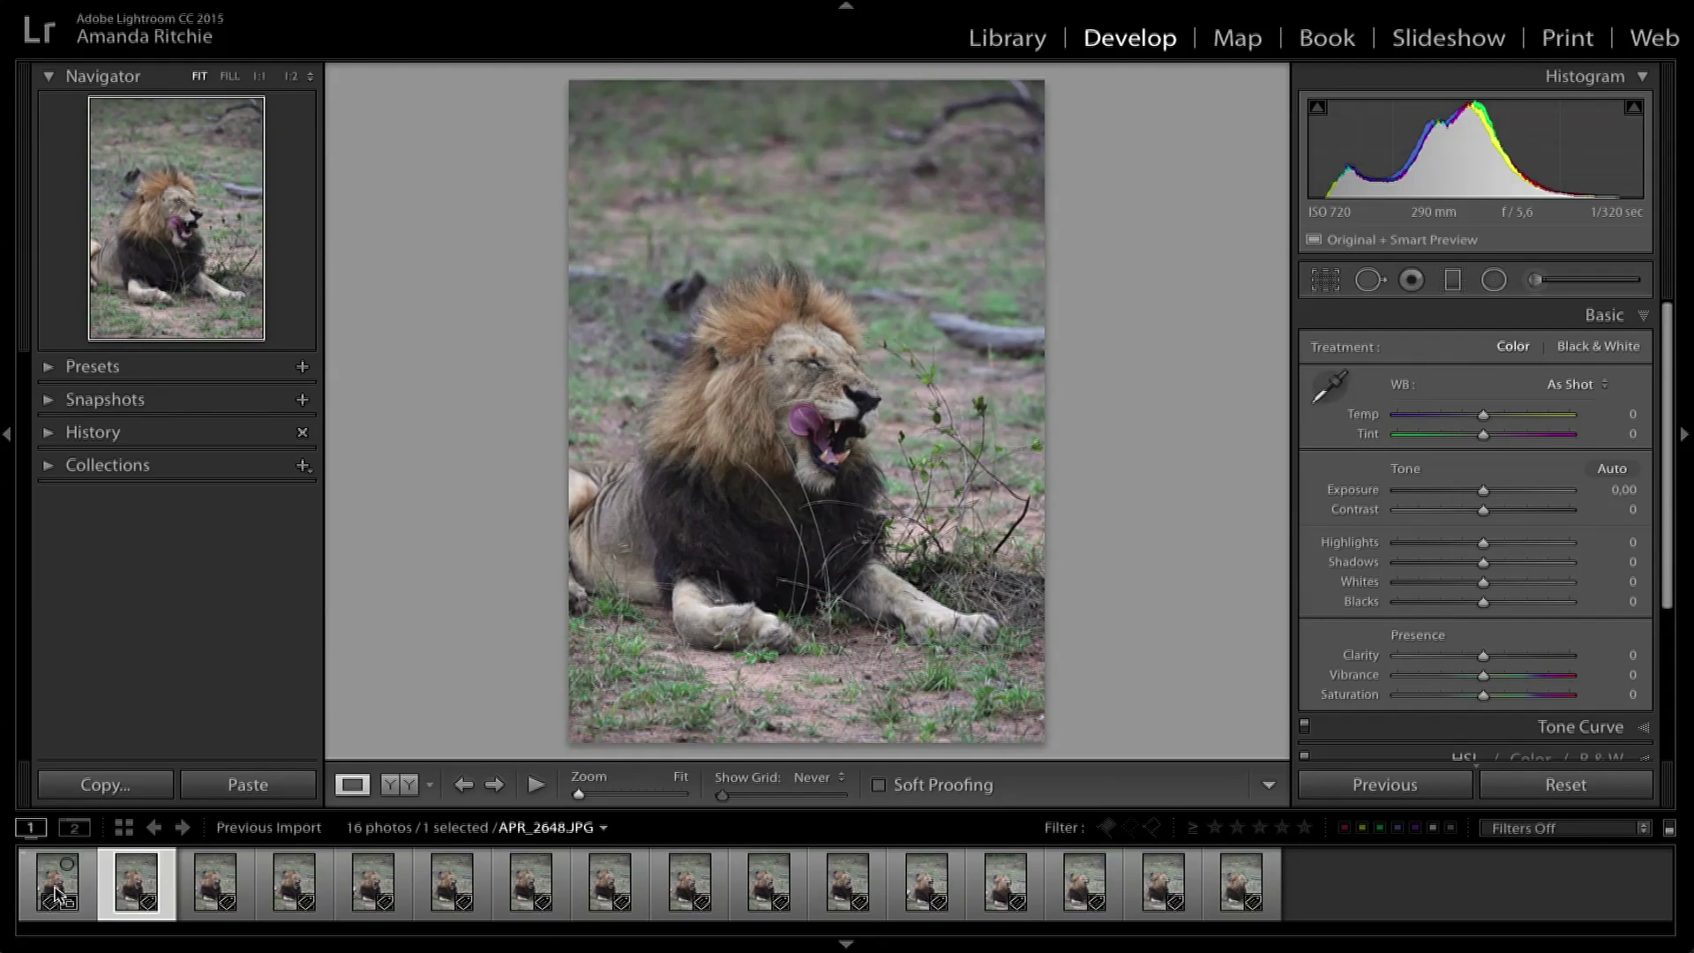
key(Right)
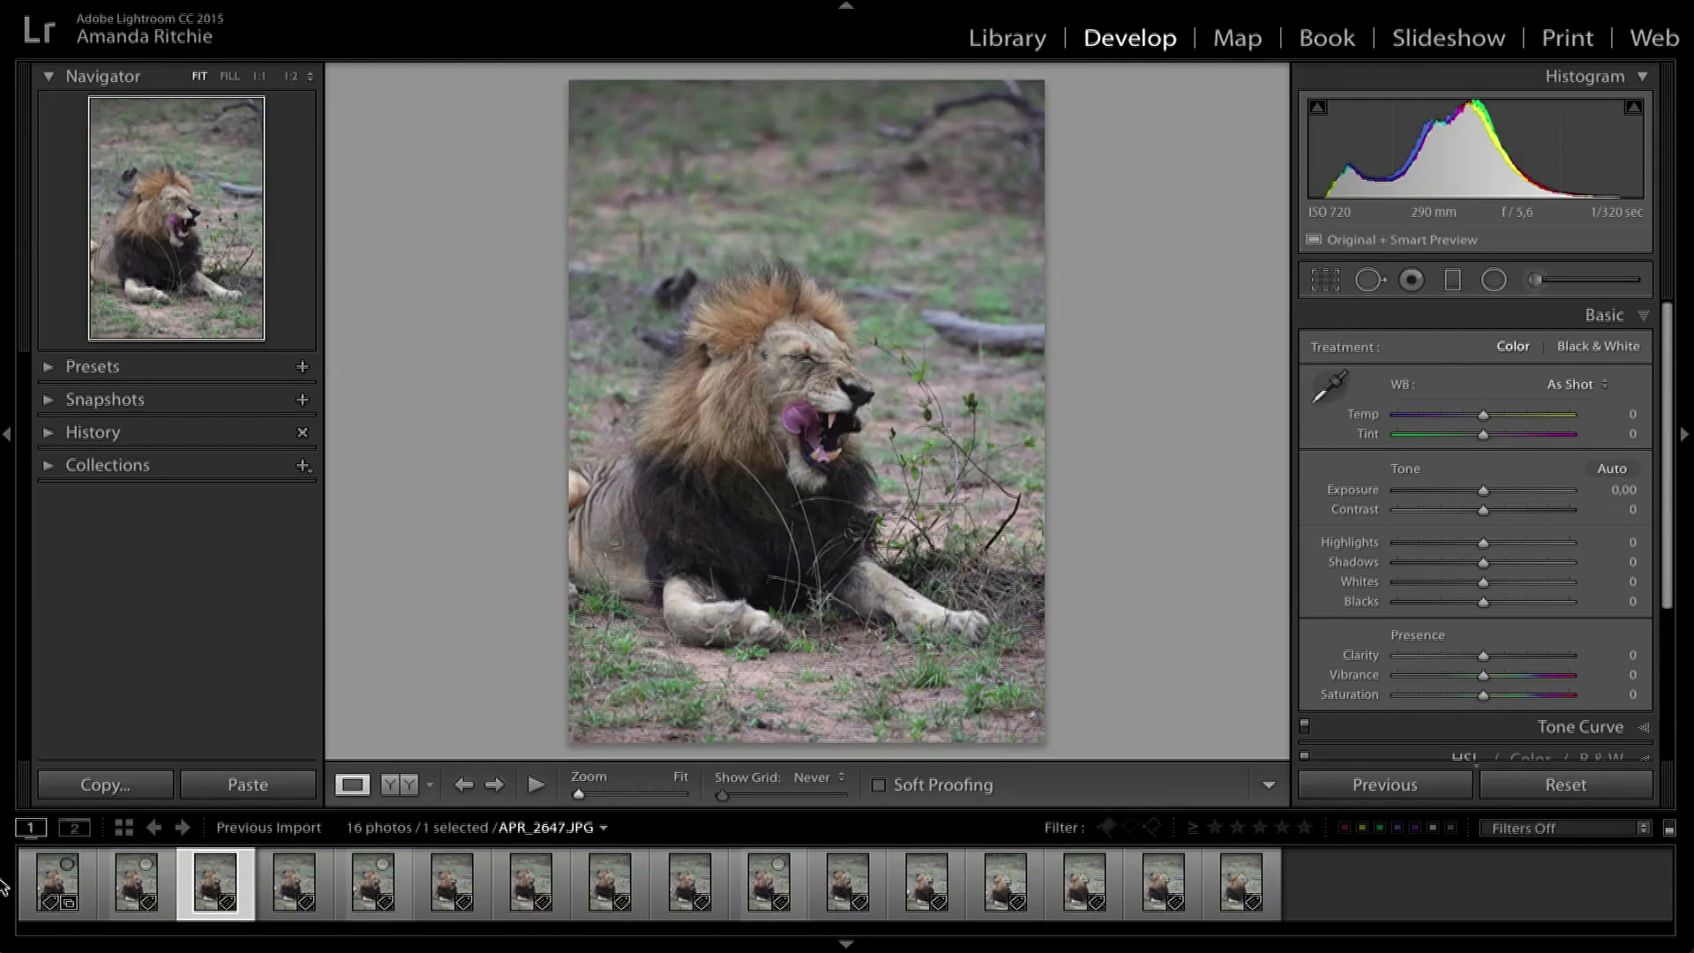
On the first photo, set Temp +5, Contrast +18, Shadows +39, Whites +43, Blacks -20, Clarity +18 and Vibrance +12.
click(52, 883)
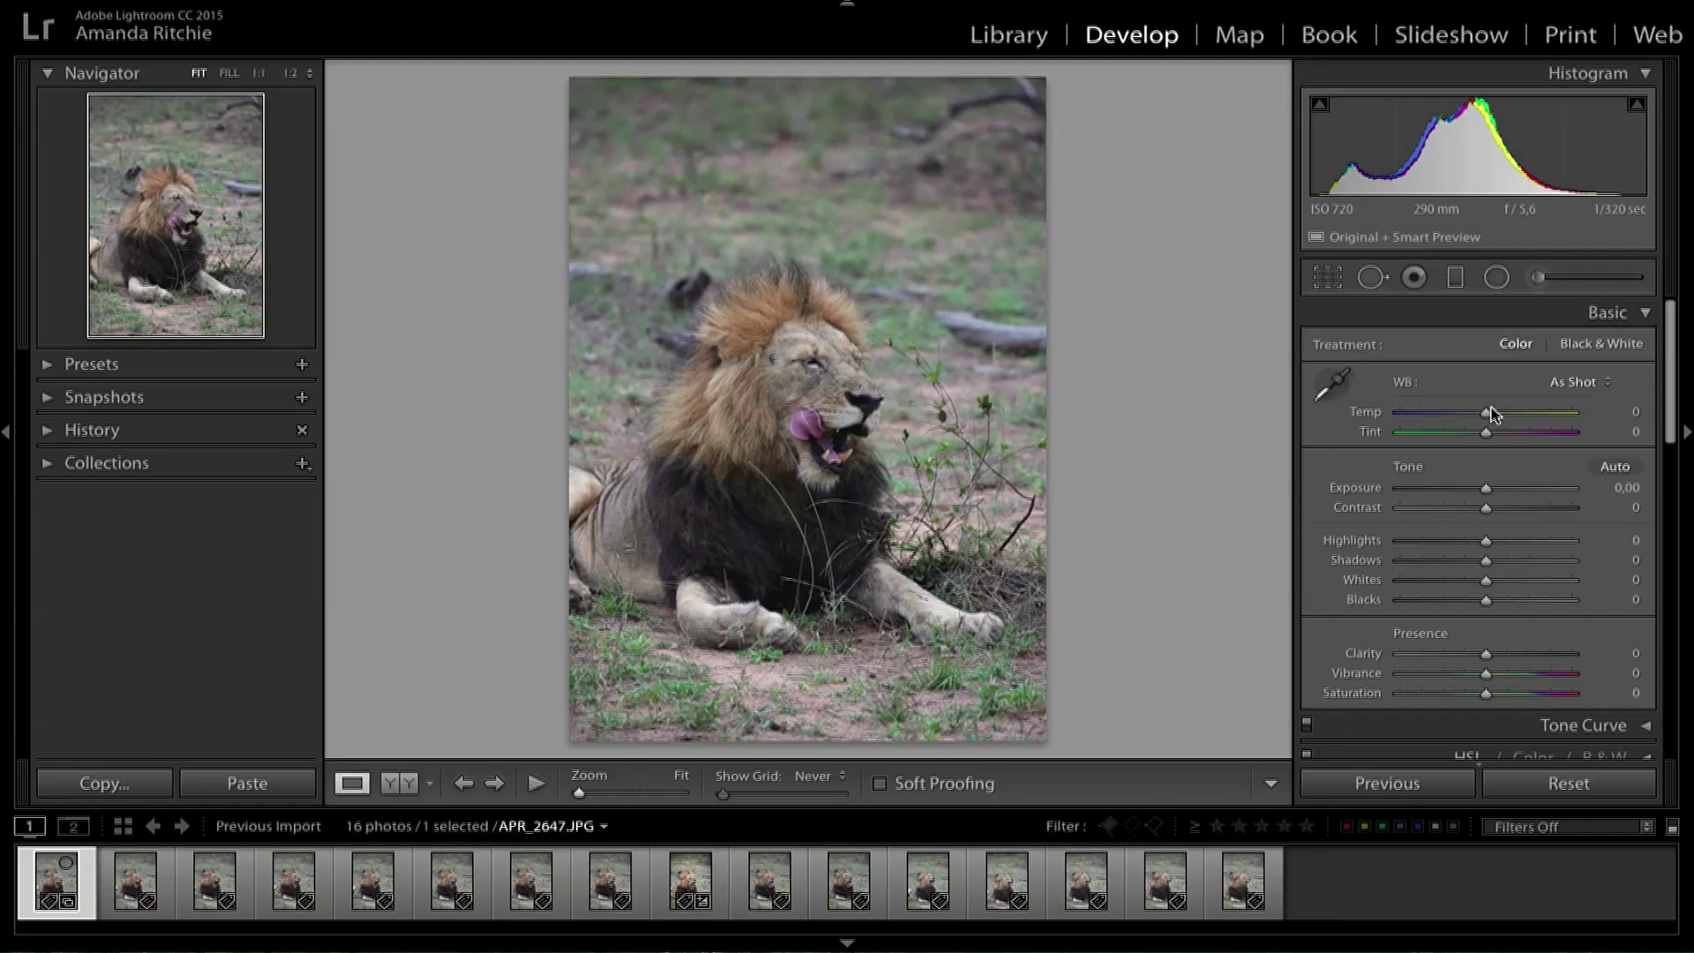
drag(1488, 422, 1493, 418)
drag(1487, 508, 1499, 664)
scroll(1498, 663, down, 2)
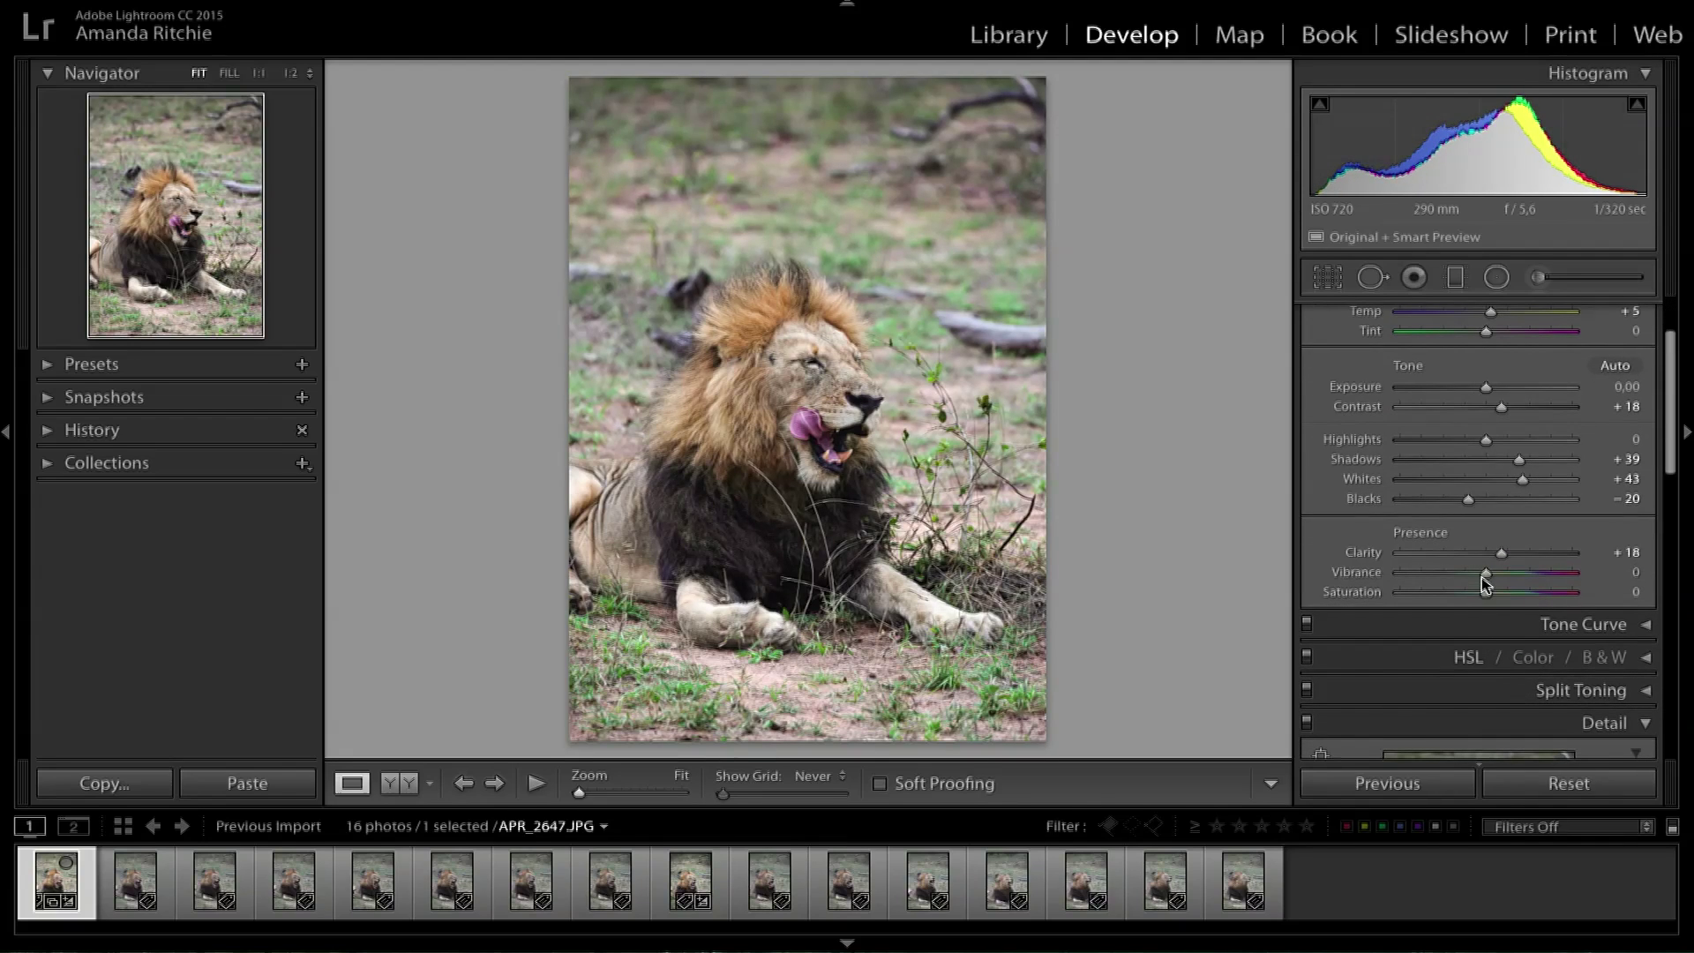
drag(1486, 575, 1497, 575)
Sharpen the first photo with Amount 42 and Radius 1.4, checking the fur in the detail preview.
scroll(1499, 583, down, 5)
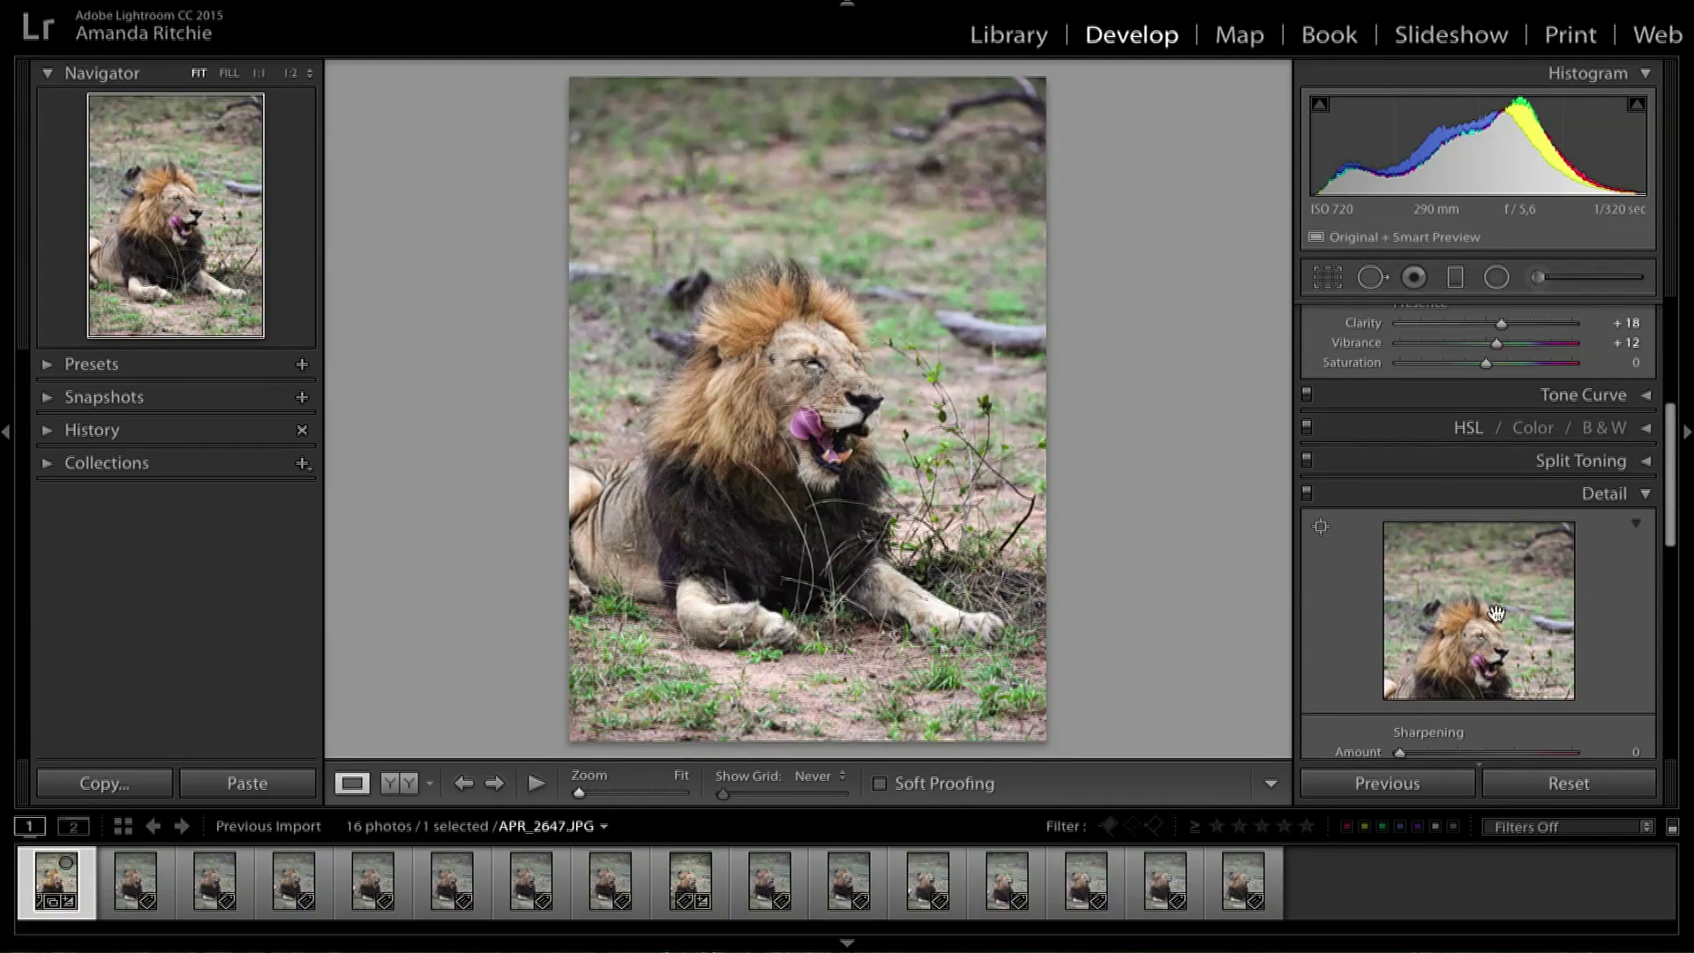
scroll(1515, 623, down, 4)
drag(1400, 555, 1464, 575)
click(1421, 378)
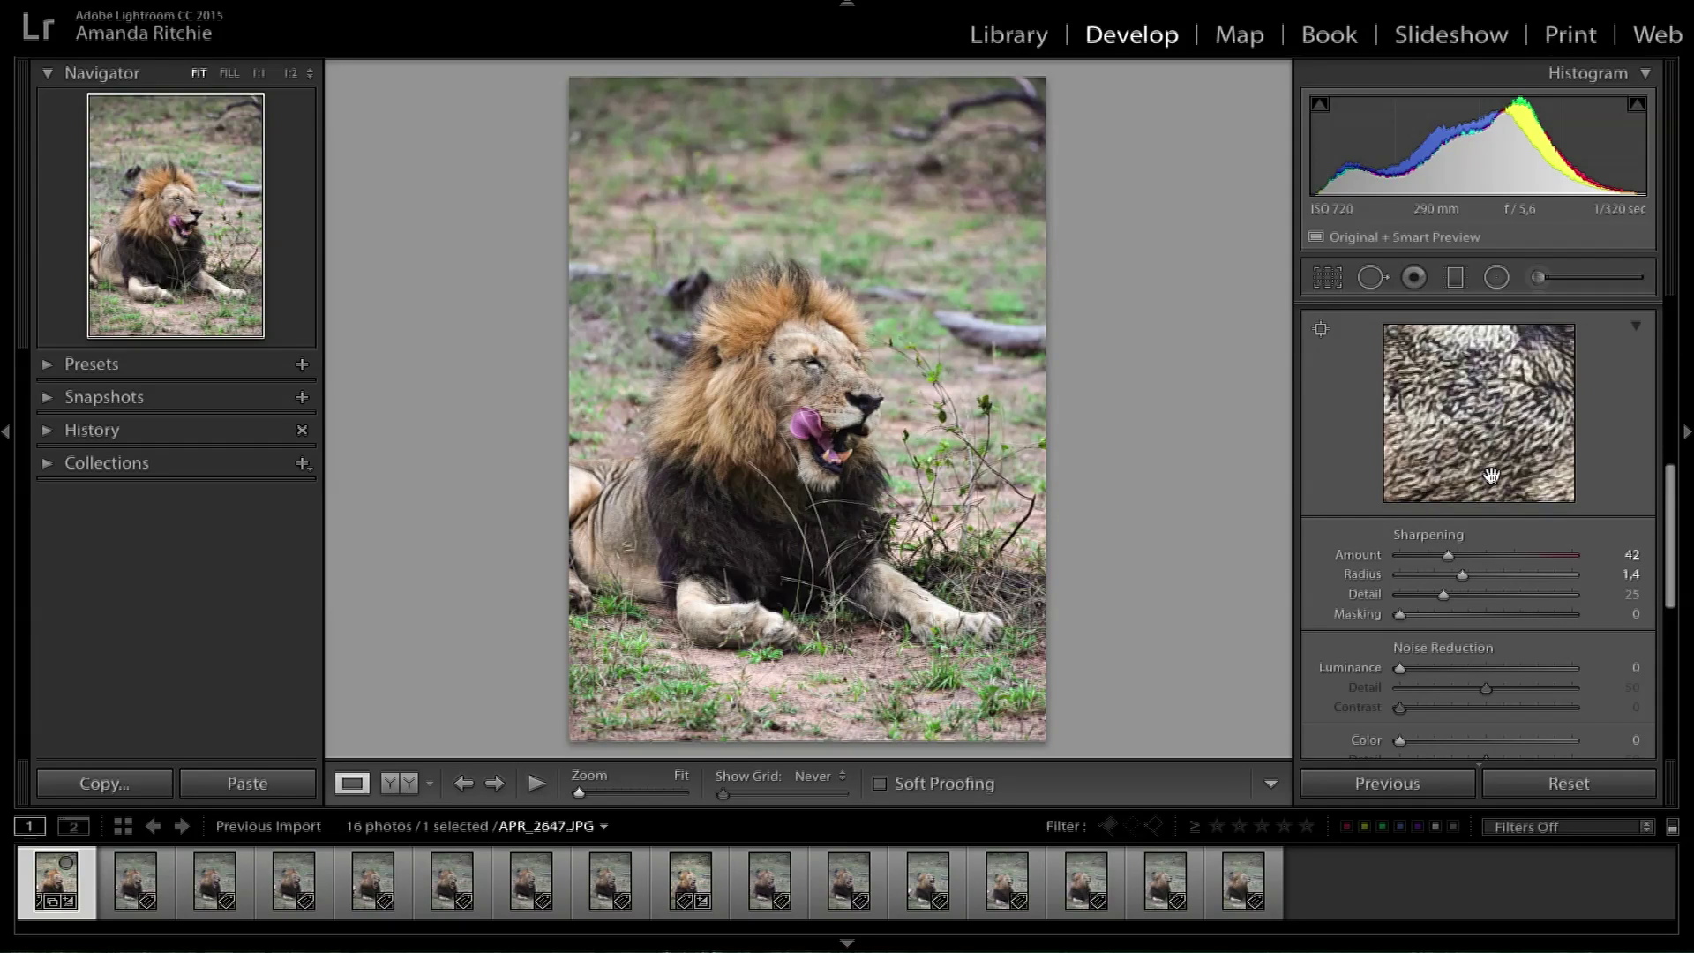
drag(1422, 377, 1441, 465)
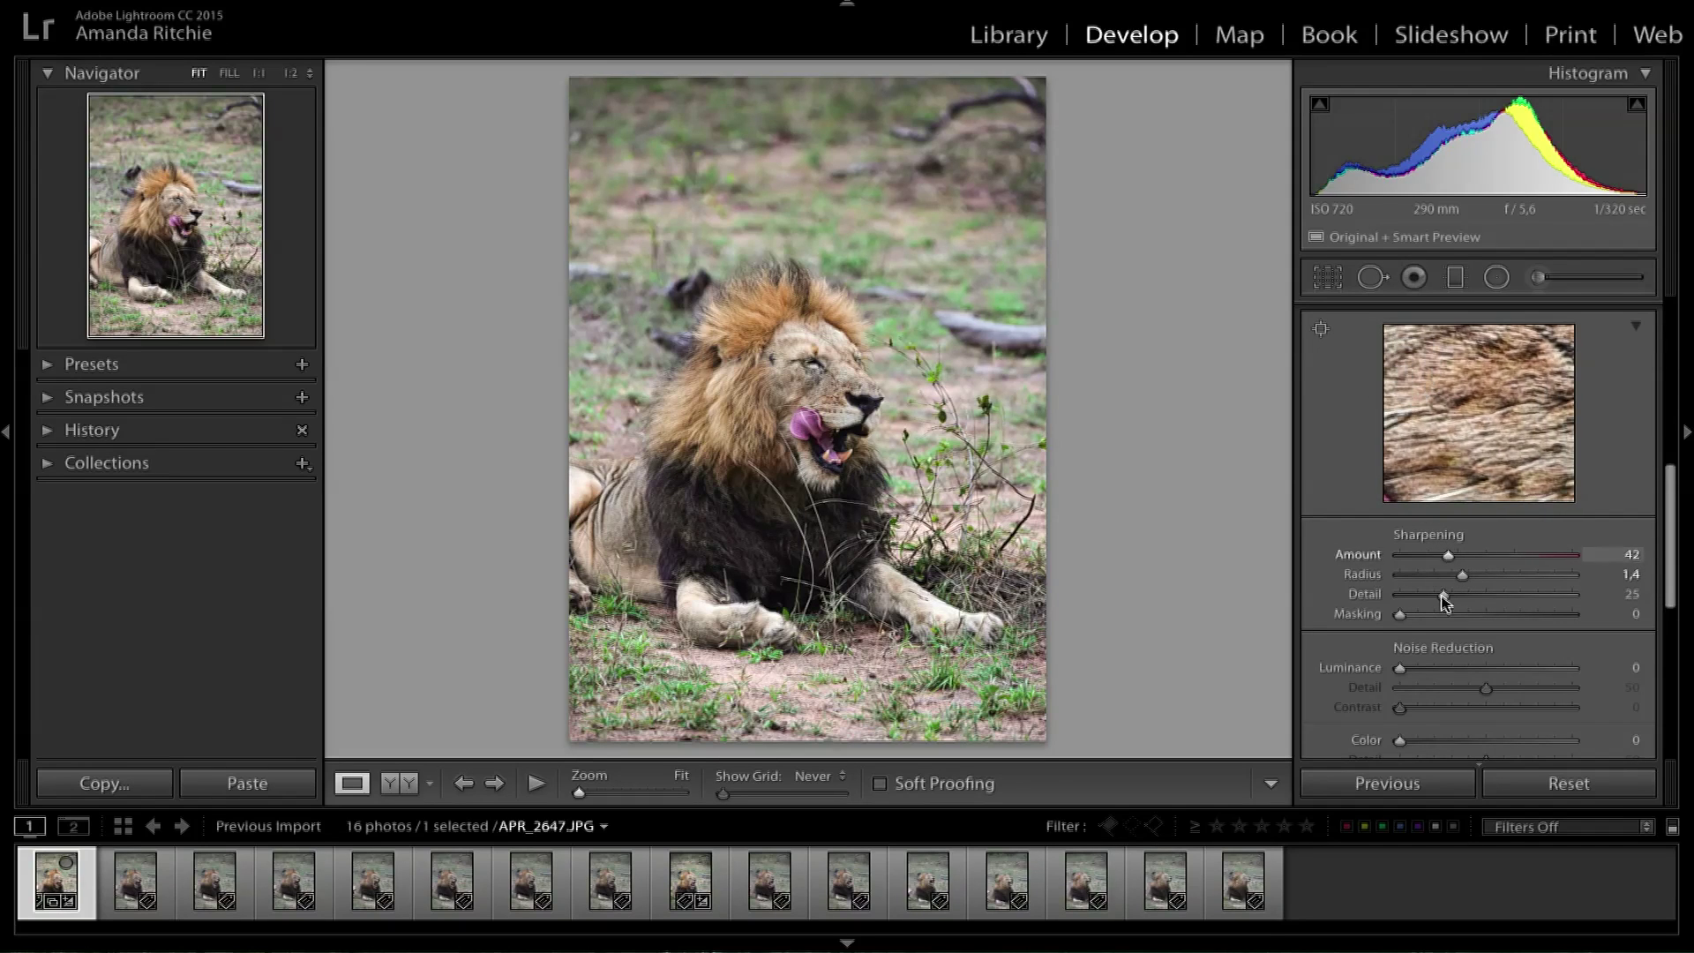
Set the post-crop vignetting amount to -11 and compare the photo before and after the edits.
scroll(1472, 572, down, 9)
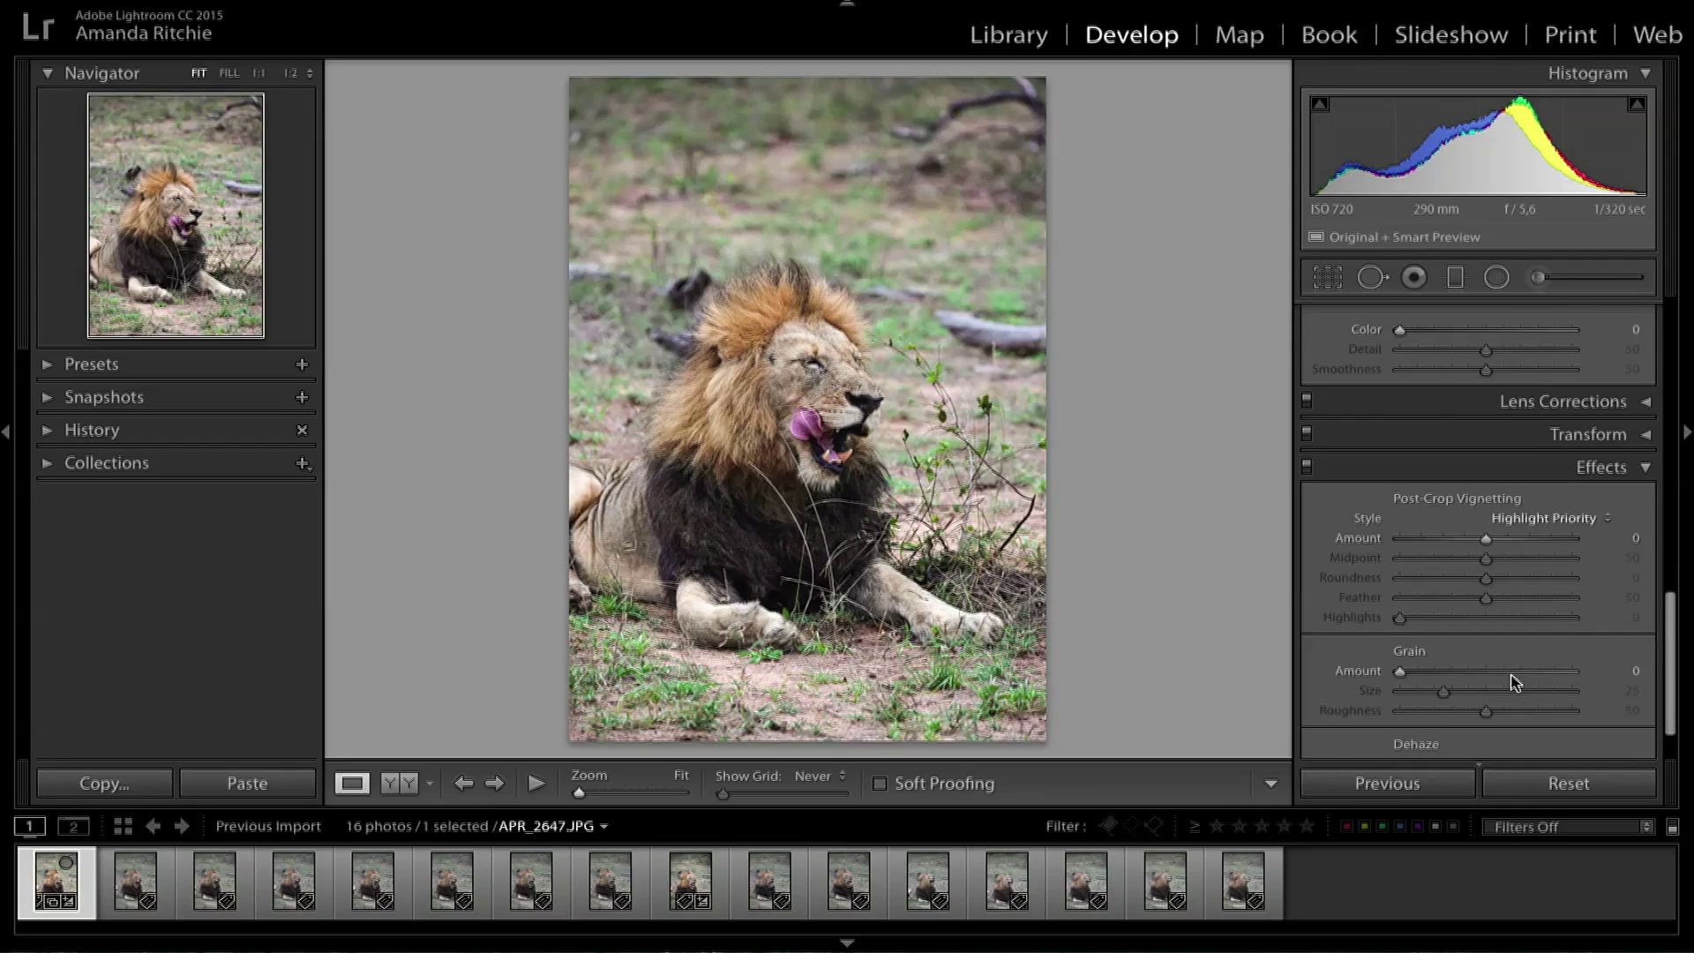
drag(1489, 521, 1483, 525)
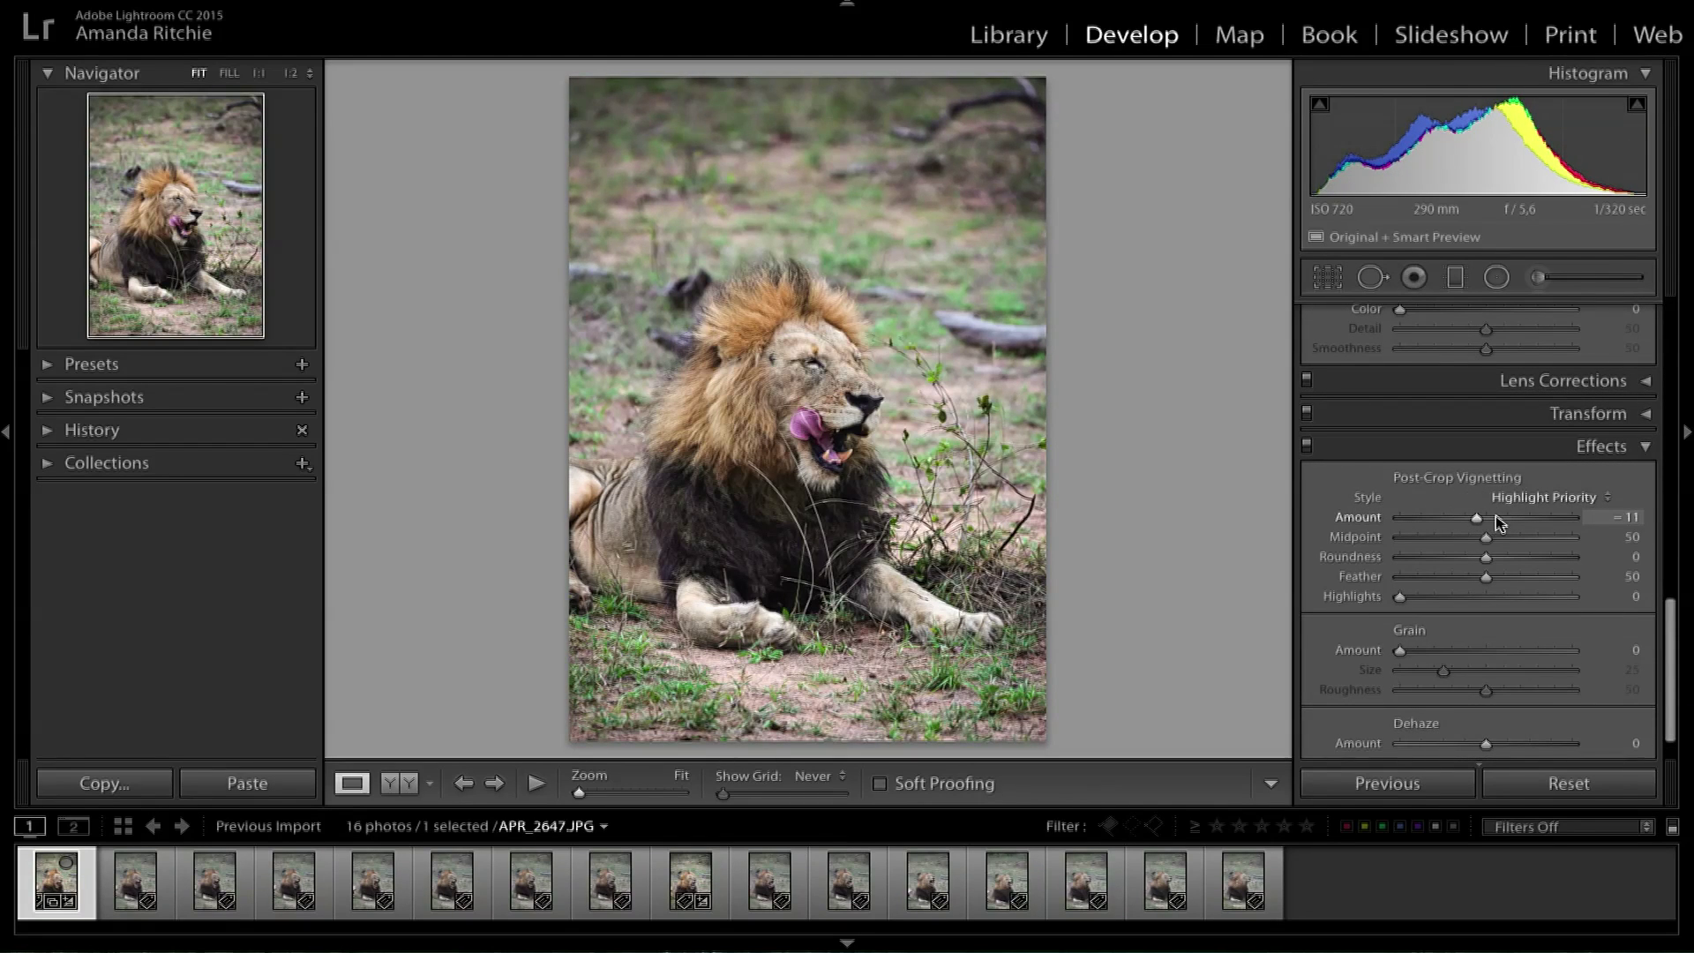
key(y)
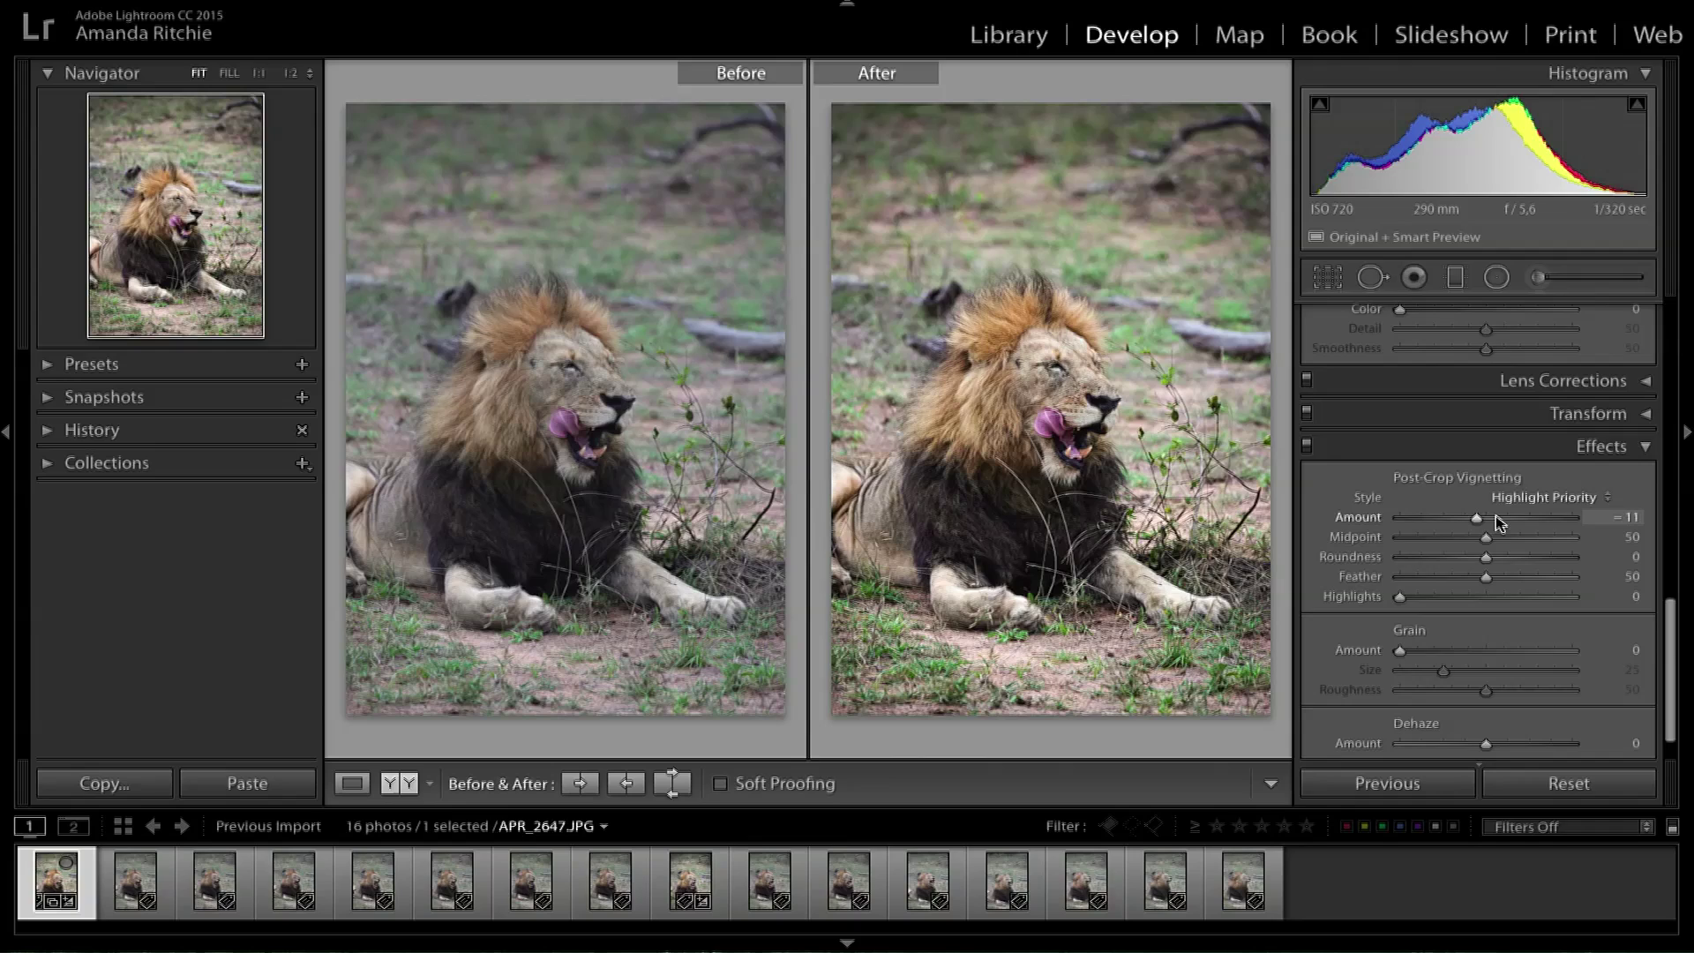
key(y)
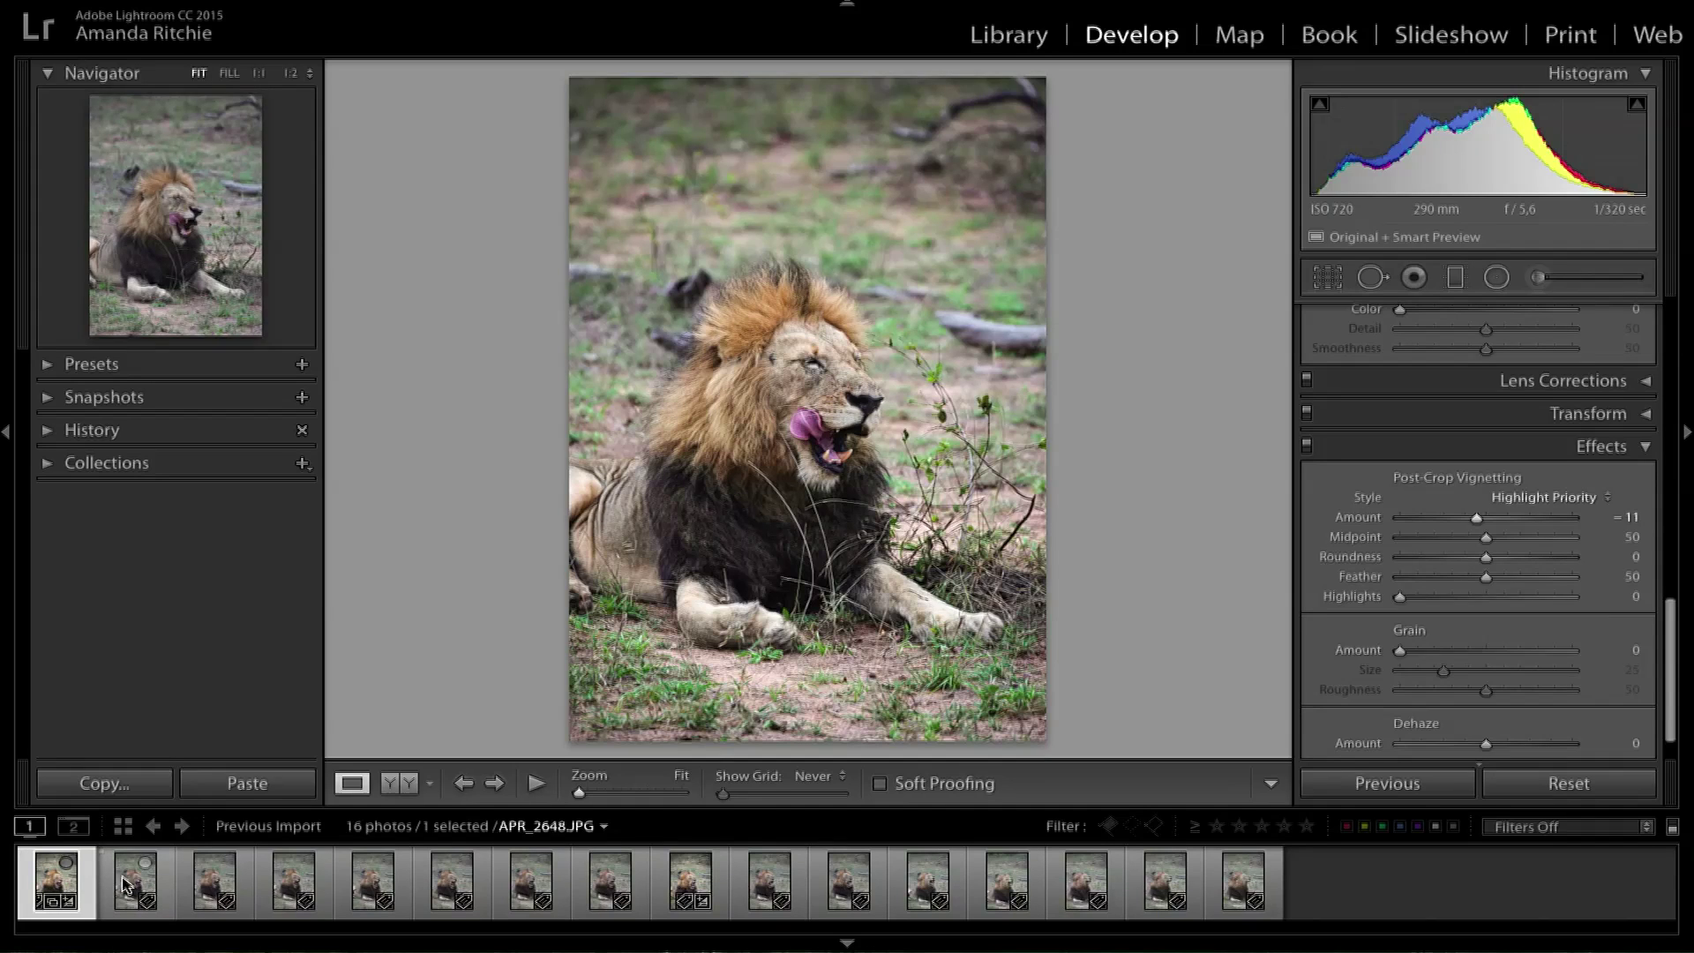
Apply the first photo's settings to the sixth photo in the series using Previous.
scroll(1498, 388, up, 10)
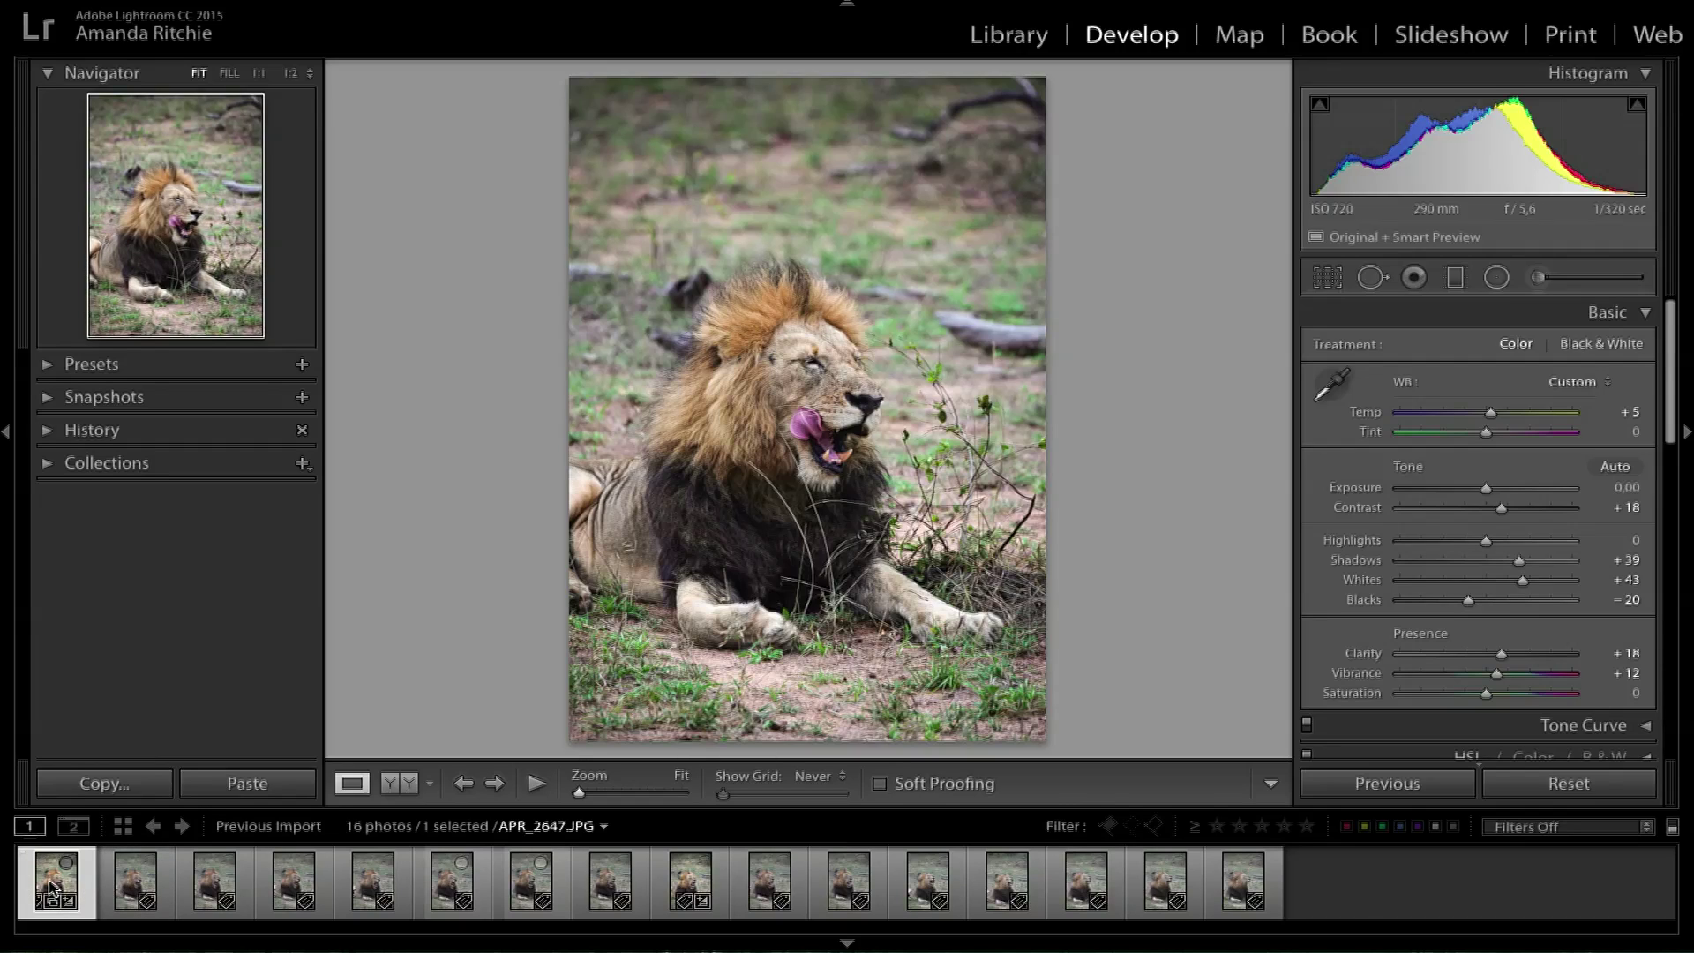
click(457, 882)
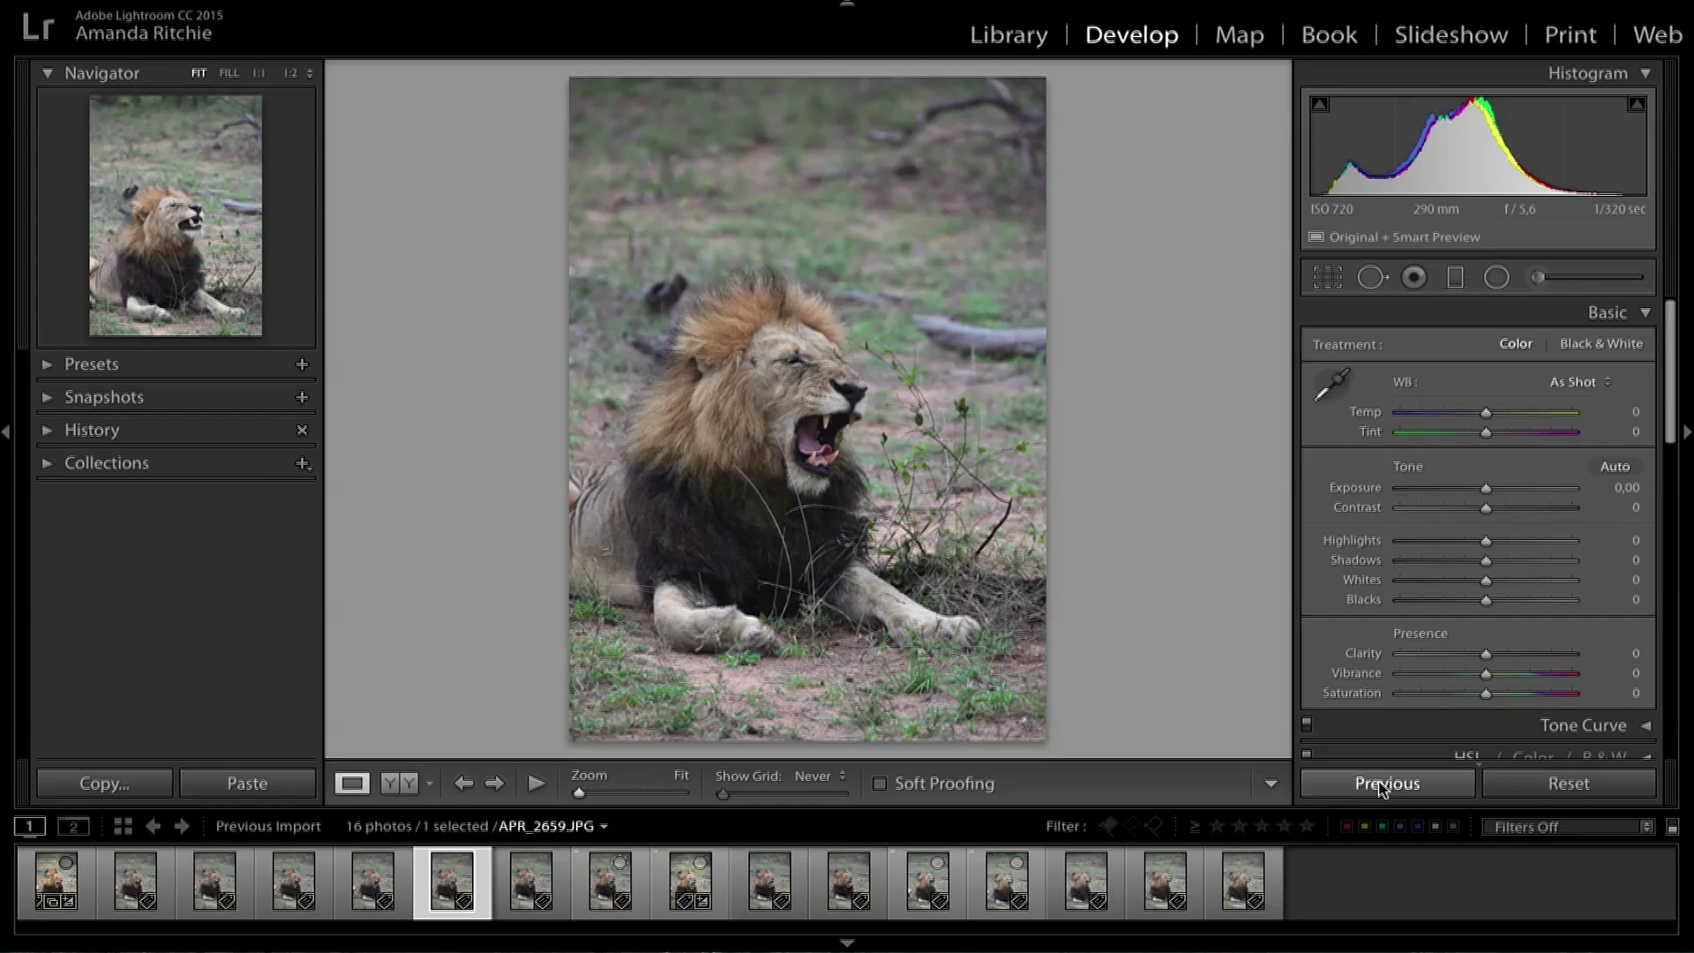
click(1387, 783)
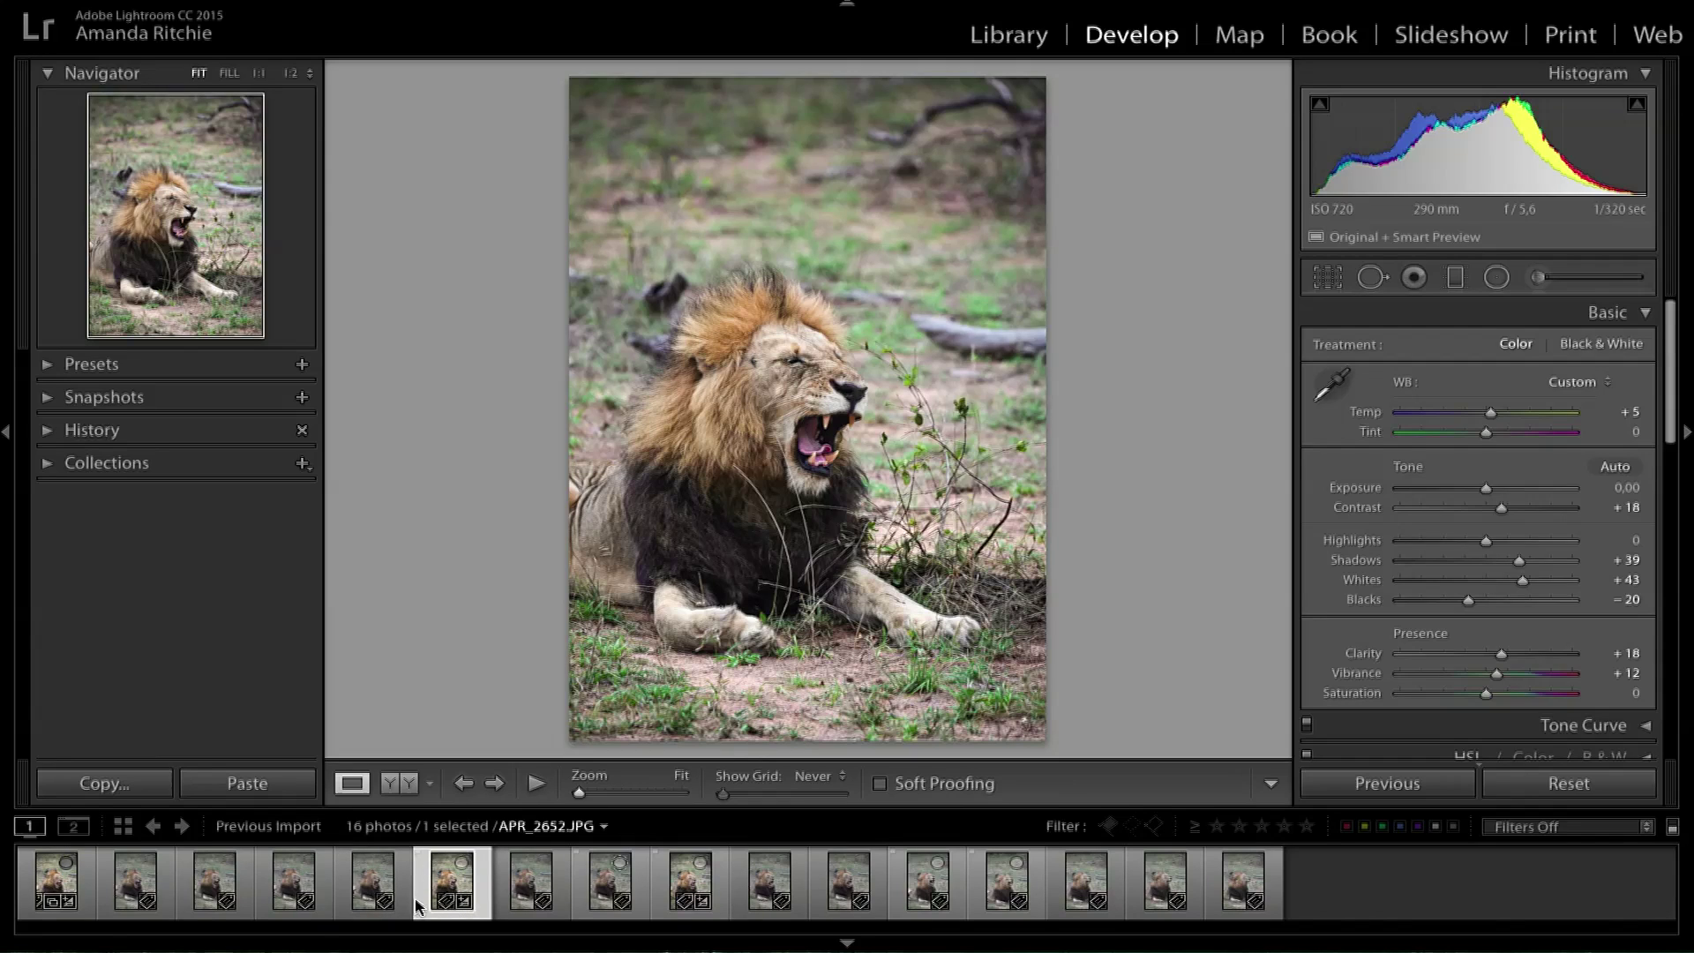
Select all 16 photos in the series, with the edited first photo as the active source.
click(64, 883)
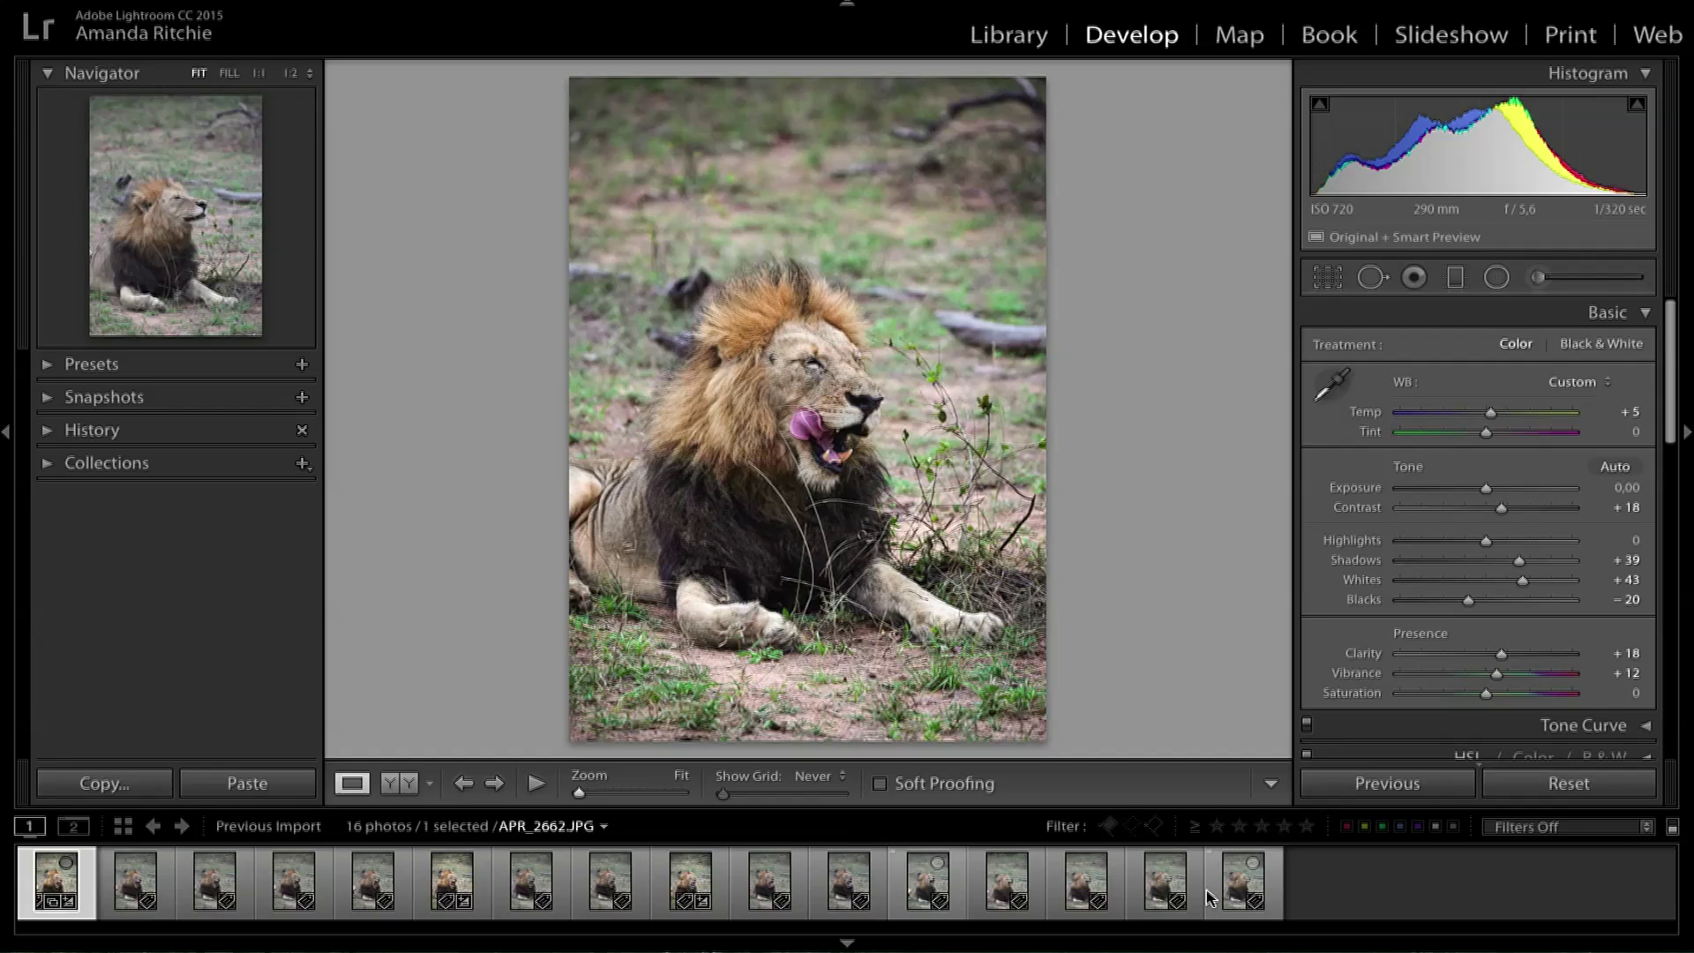
key(shift)
shift+click(1241, 887)
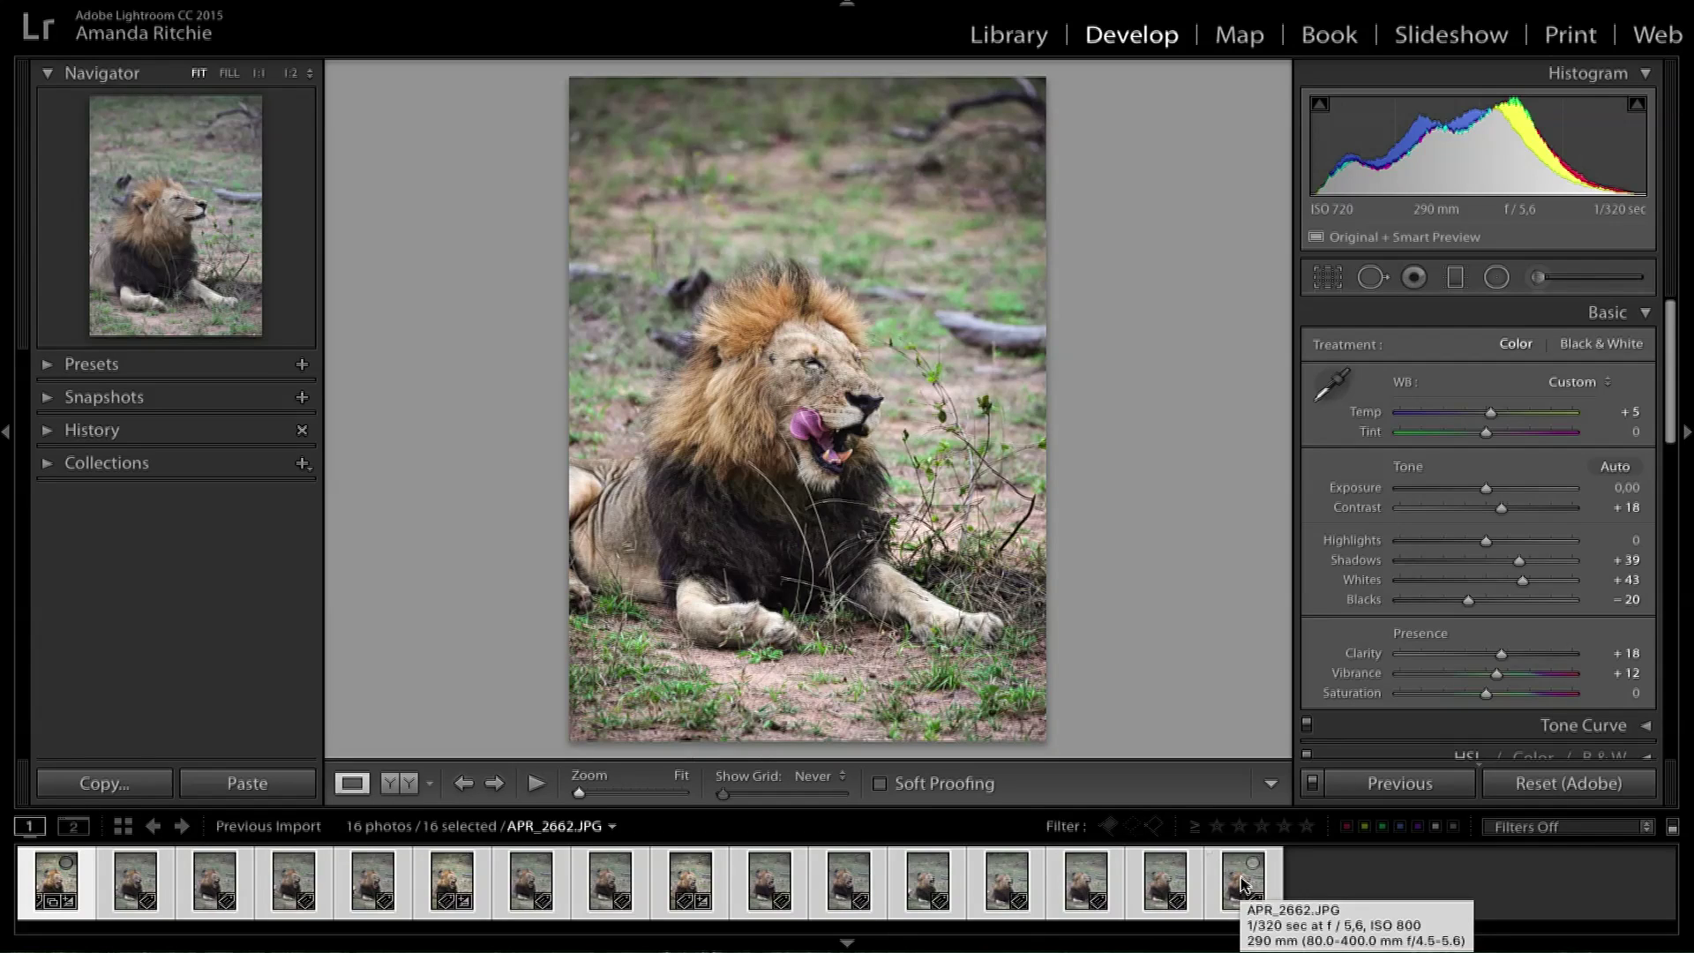
key(ctrl)
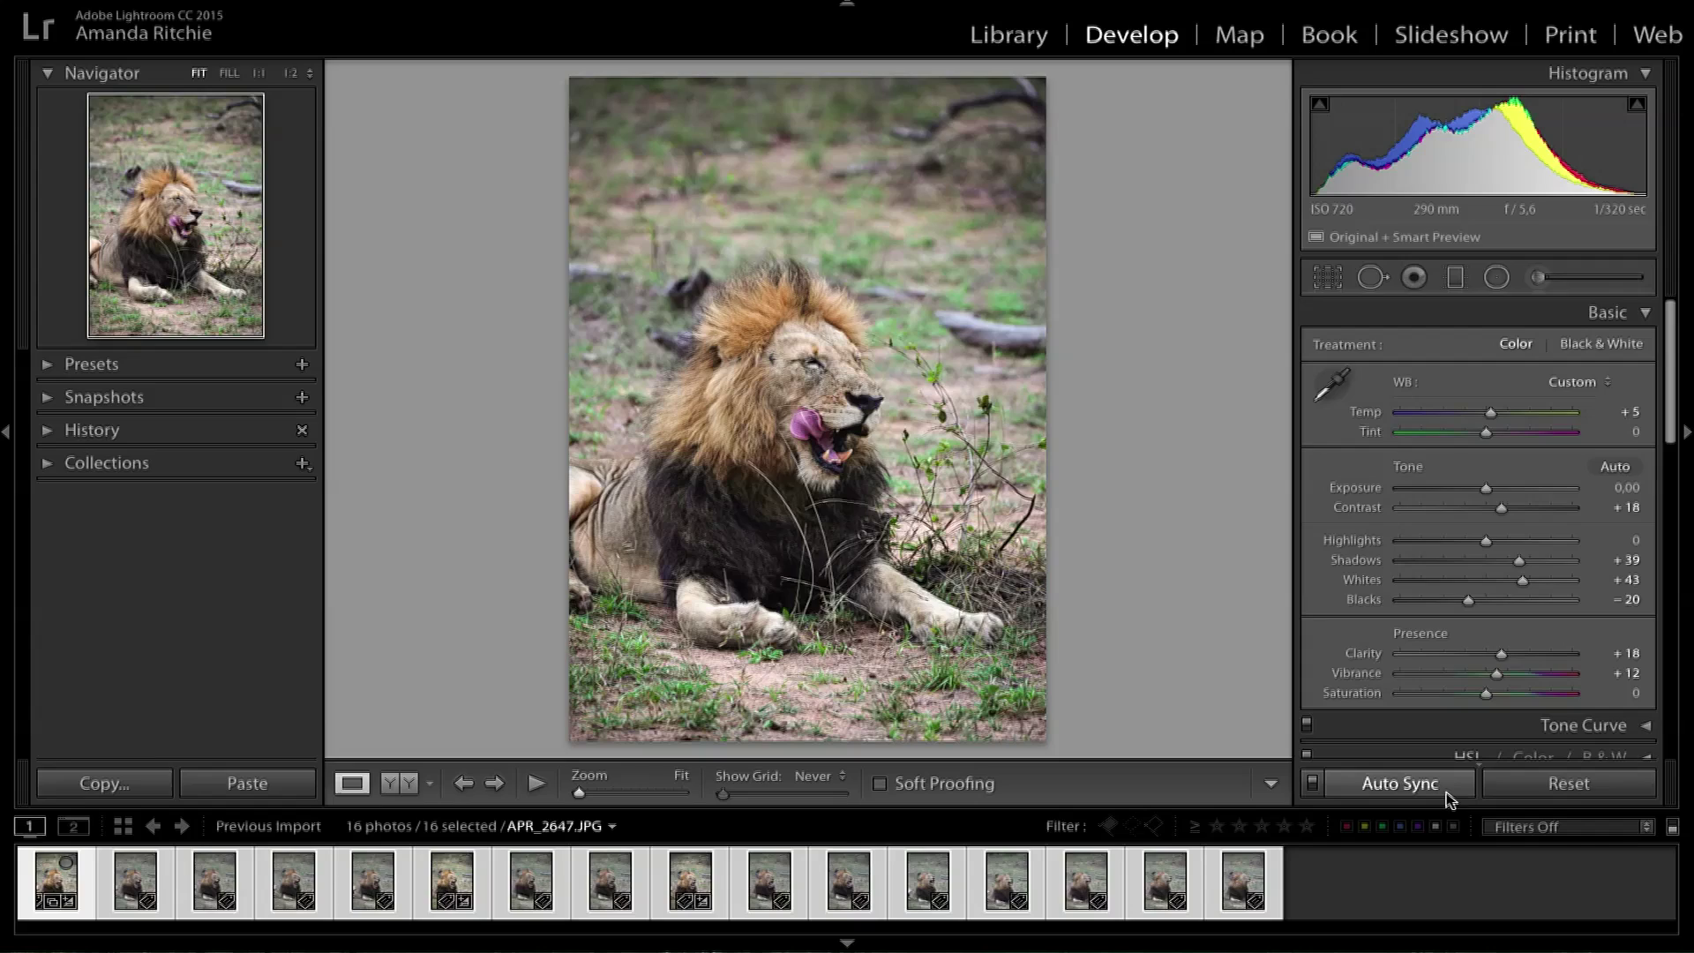
With Auto Sync off, synchronize the active photo's settings to the selection, excluding white and black clipping, Clarity, local adjustments, Transform and Spot Removal.
click(1313, 783)
click(1313, 785)
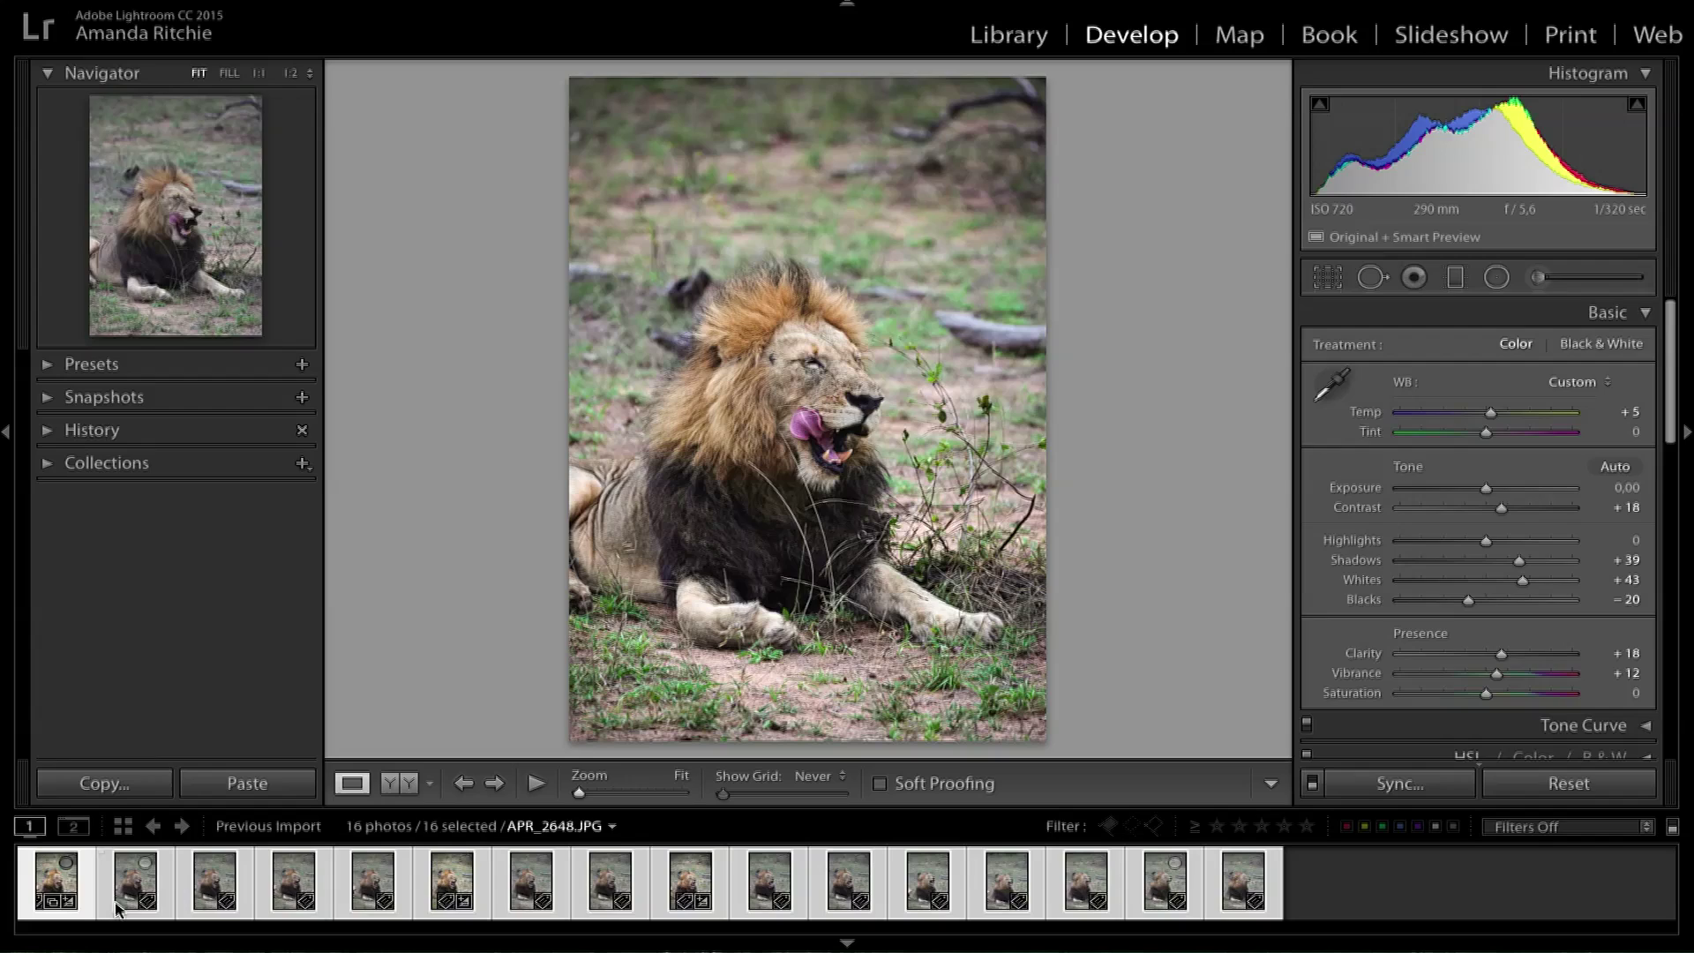
click(1429, 788)
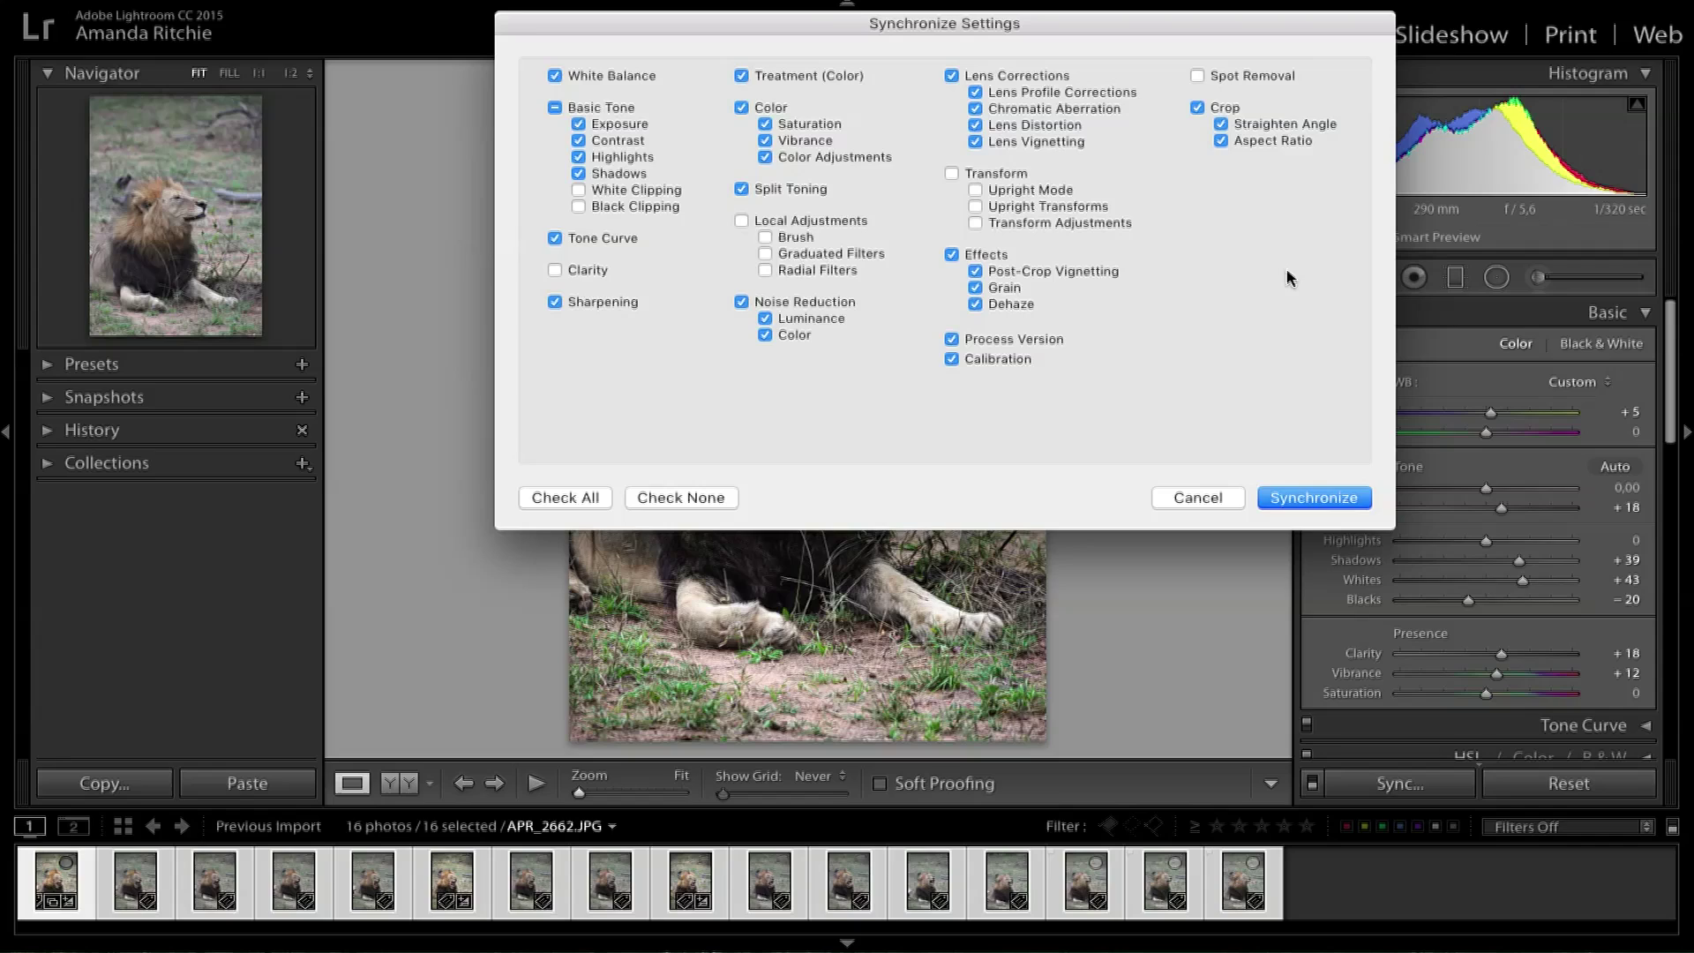
click(1304, 505)
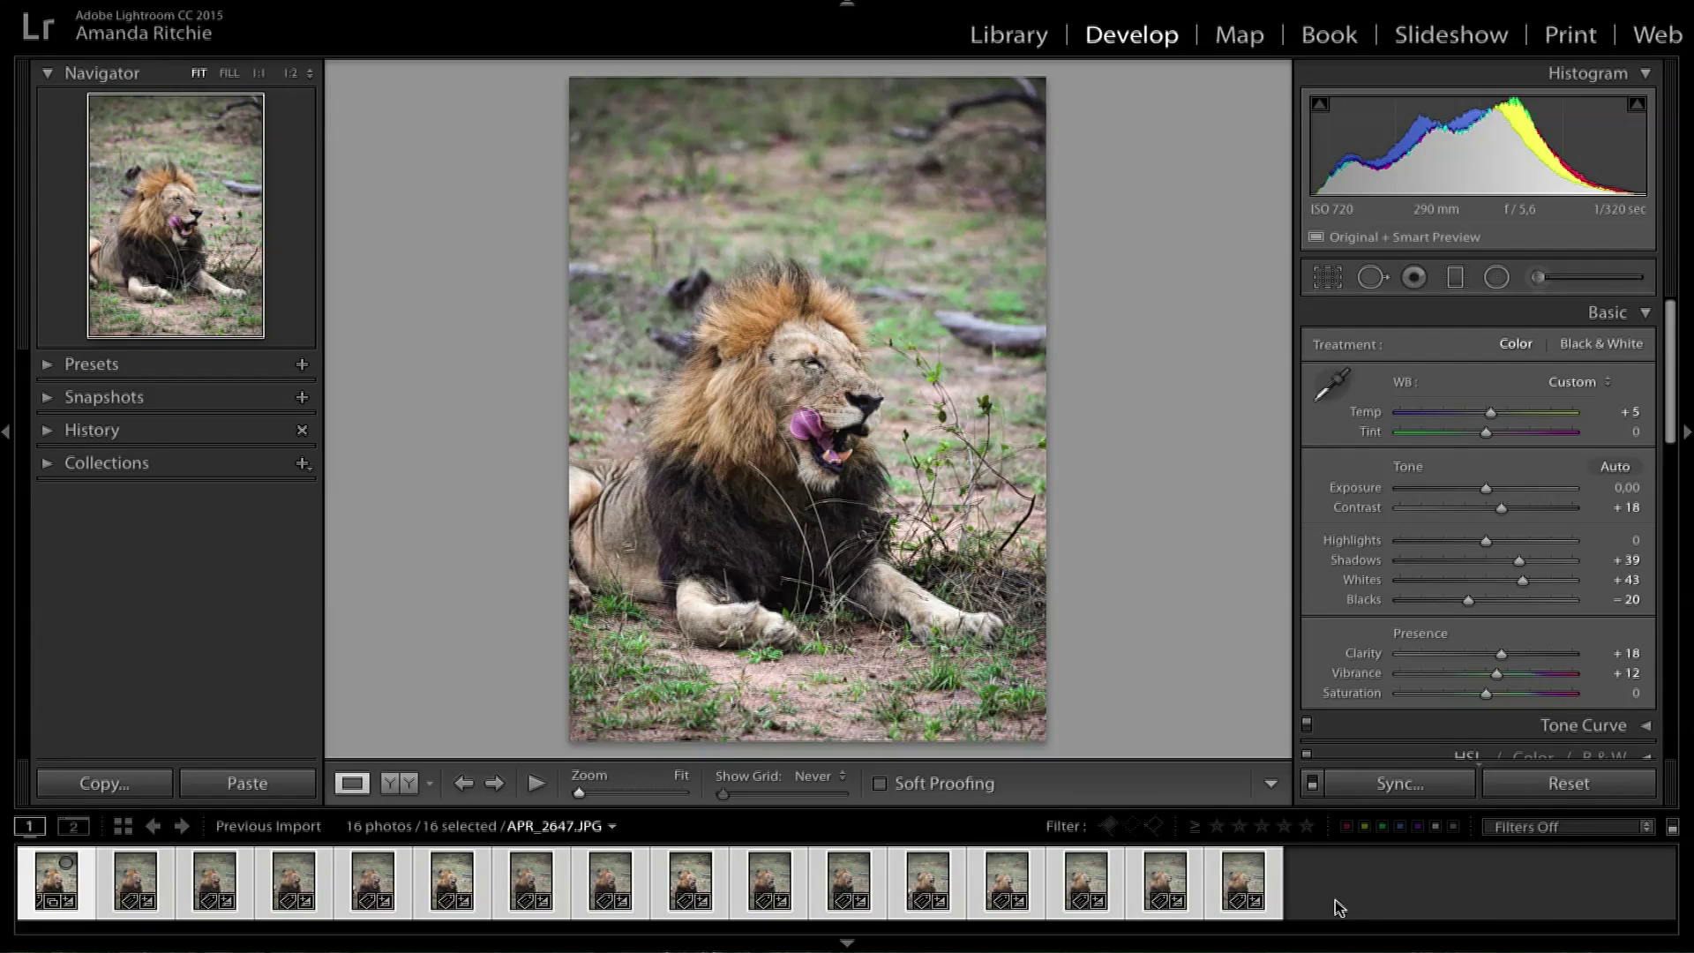
Check several synchronized photos across the series against the first photo's look and slider settings.
click(124, 882)
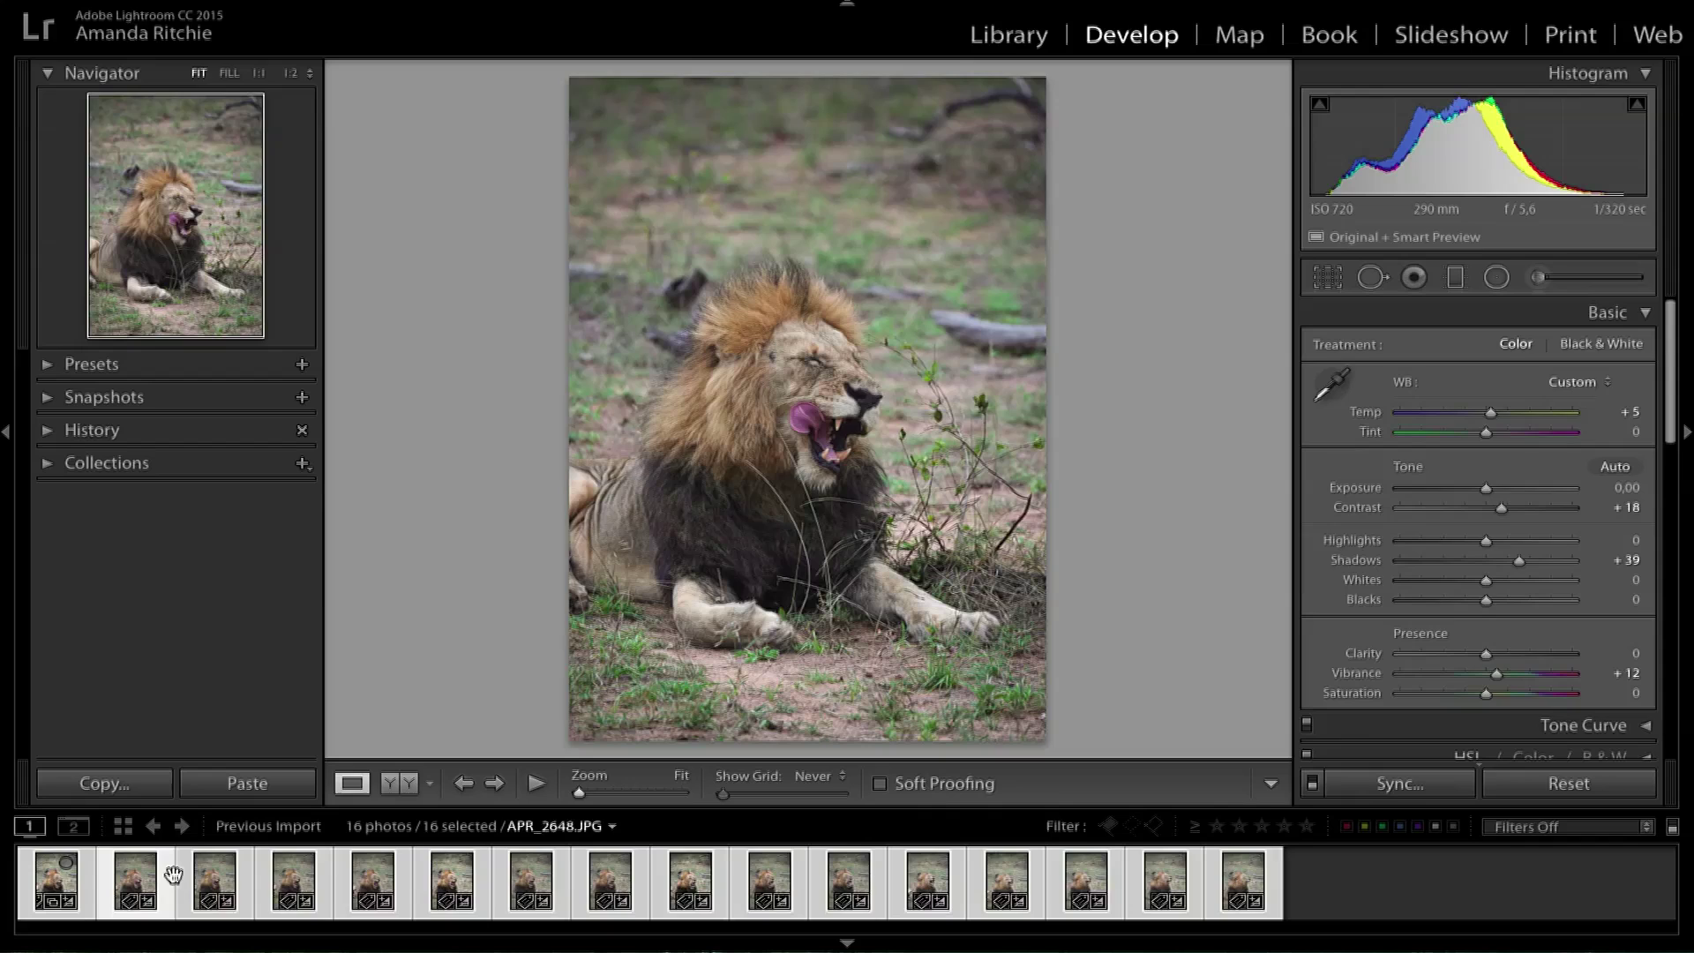
click(61, 891)
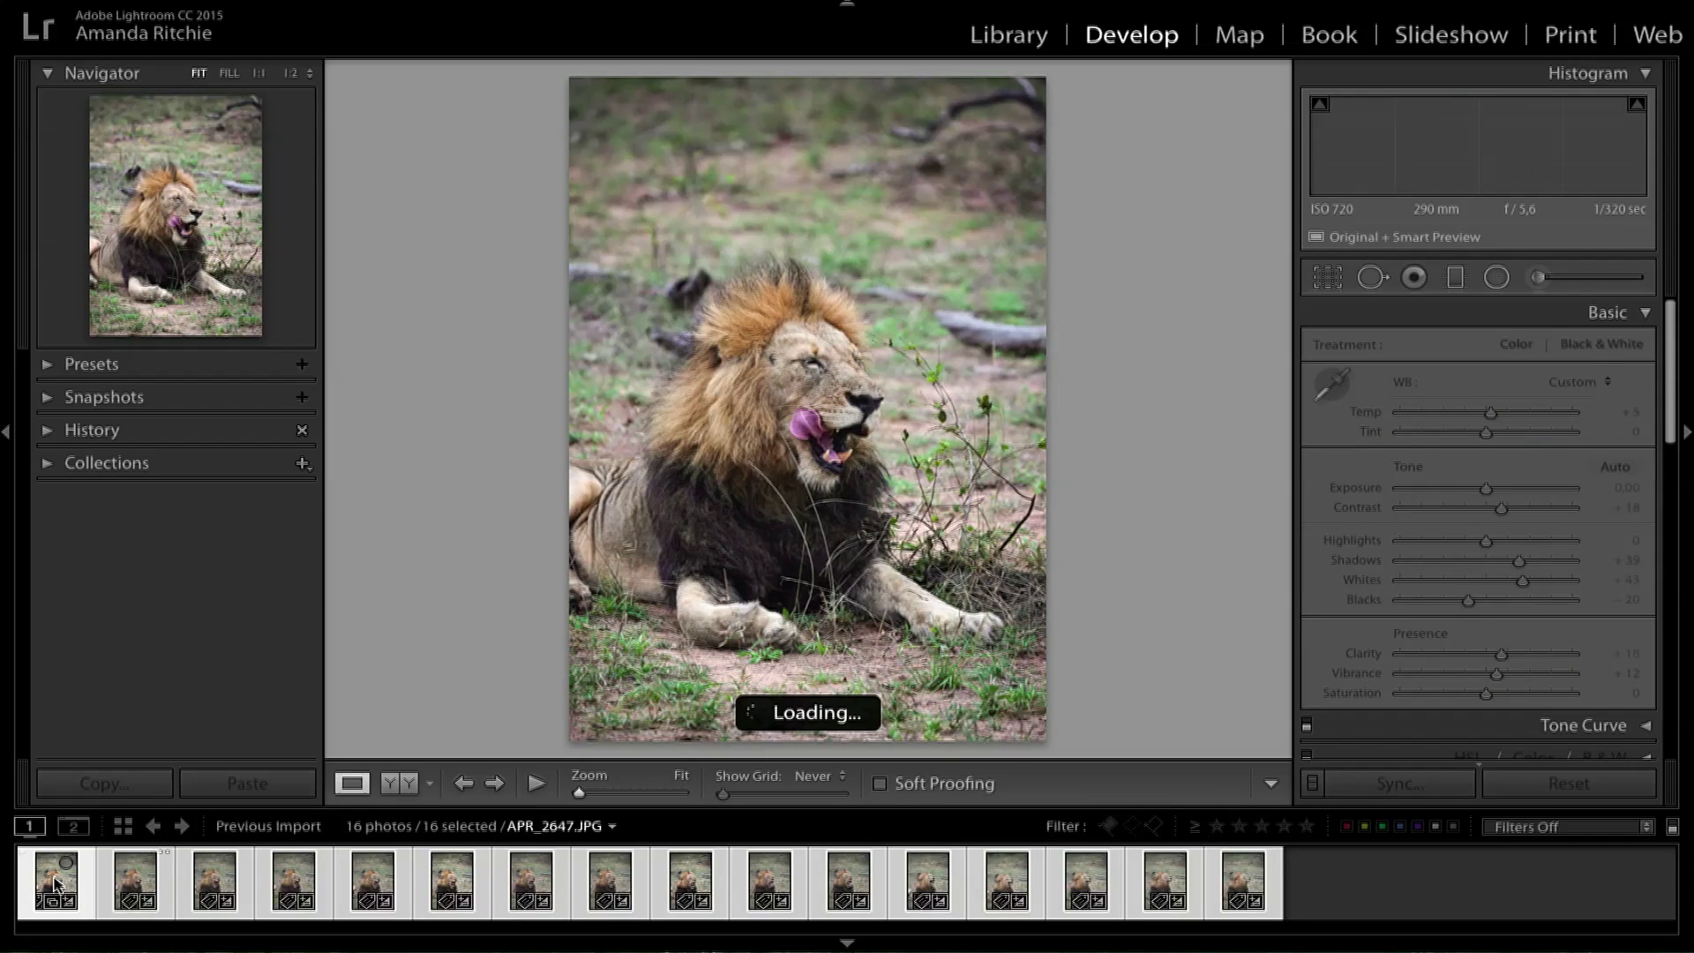
click(523, 891)
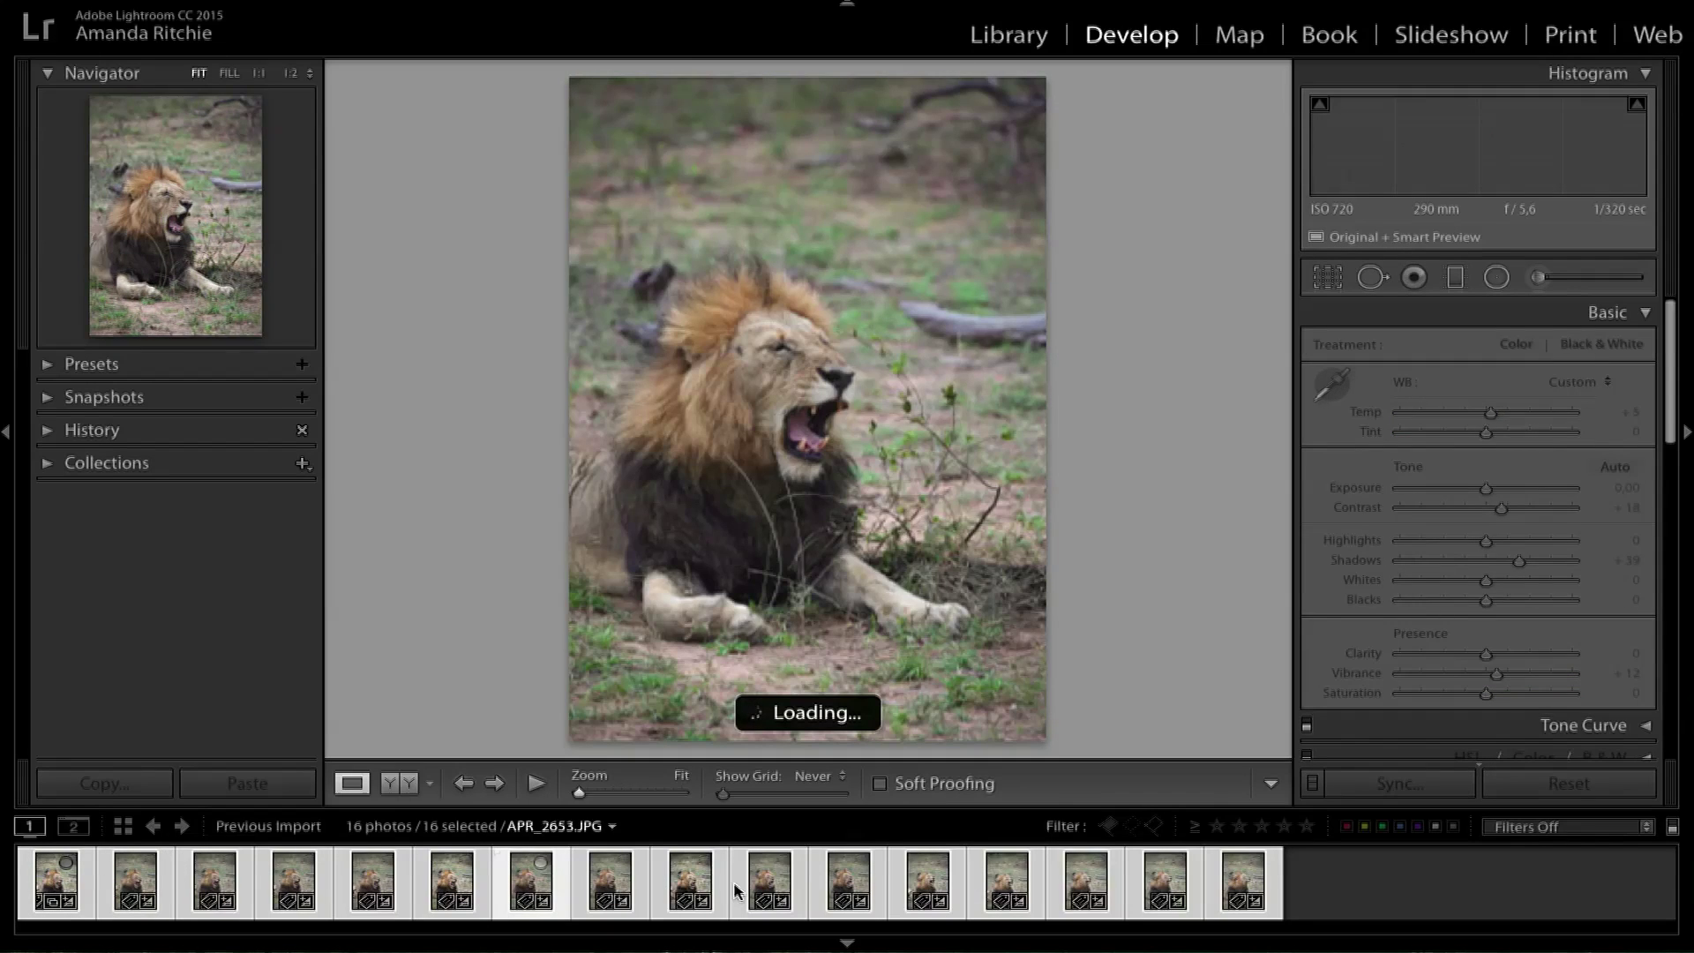
click(1164, 887)
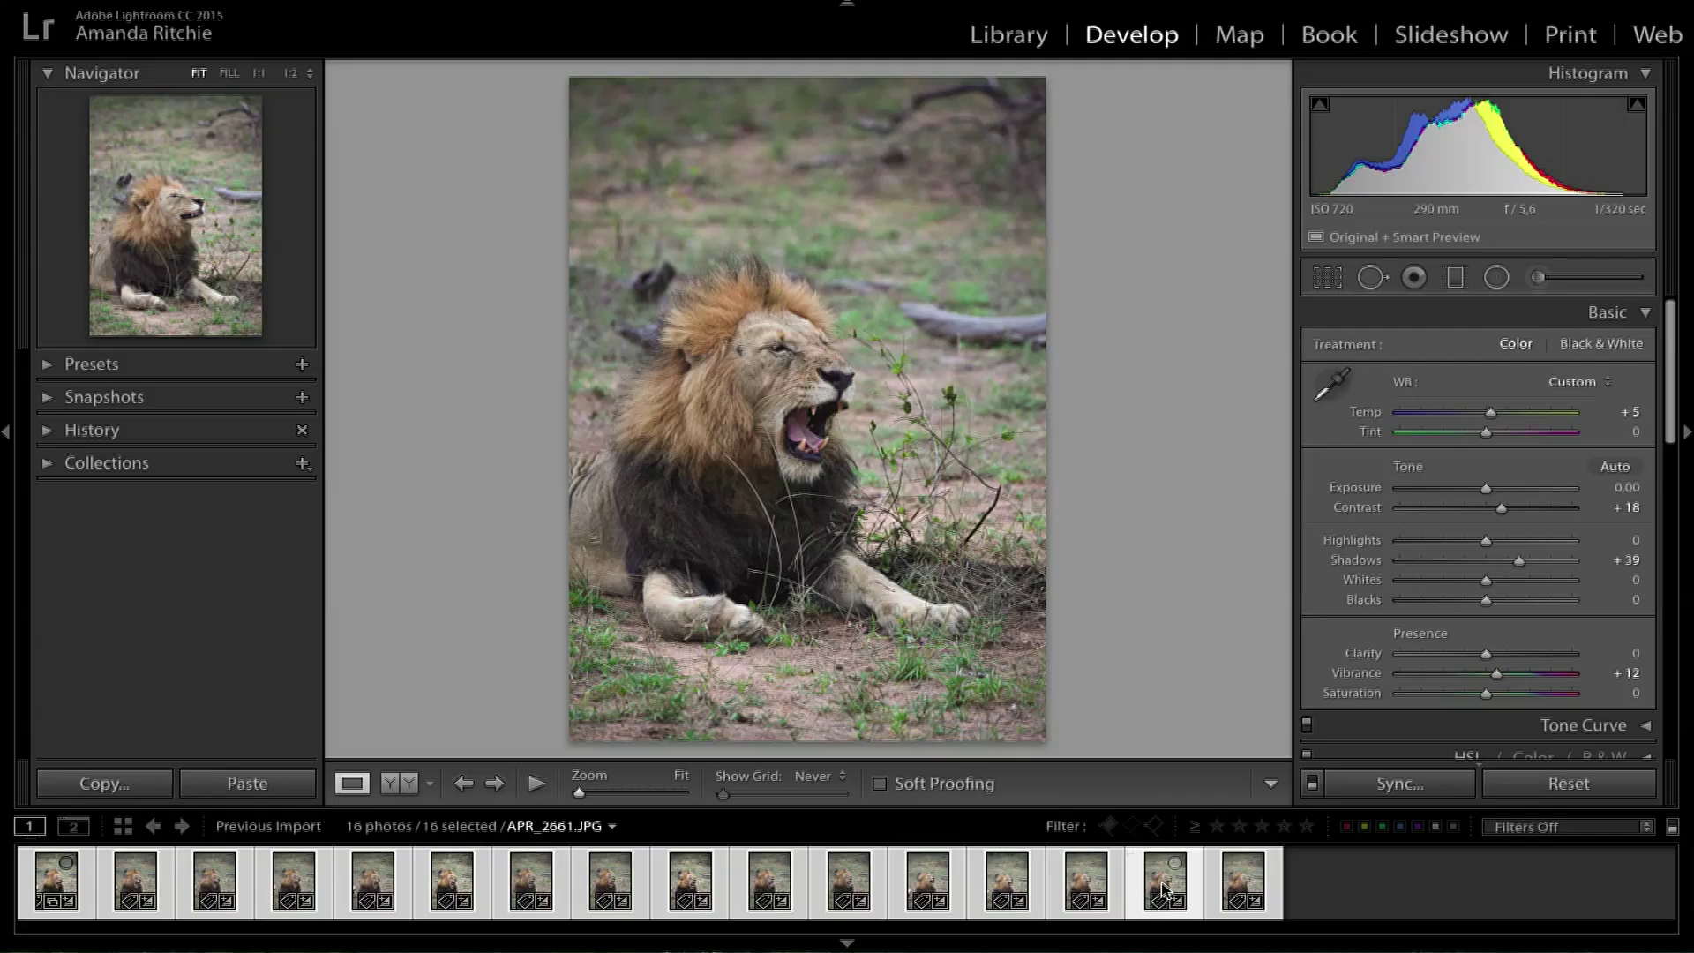
click(50, 880)
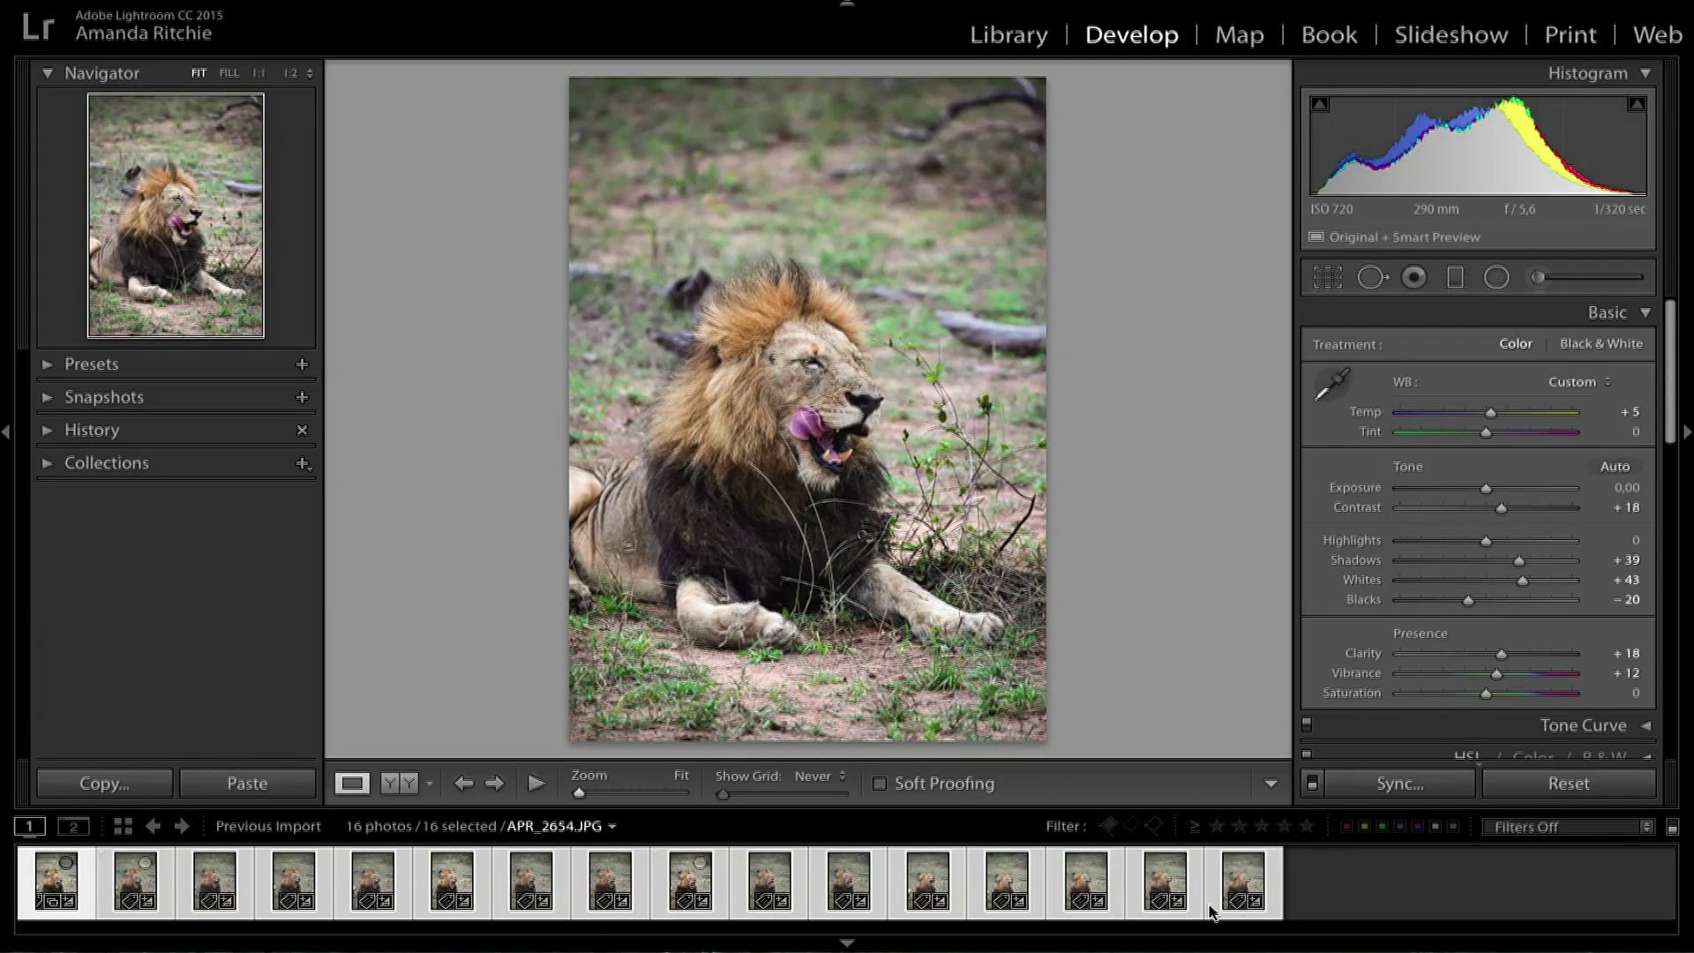
click(1246, 876)
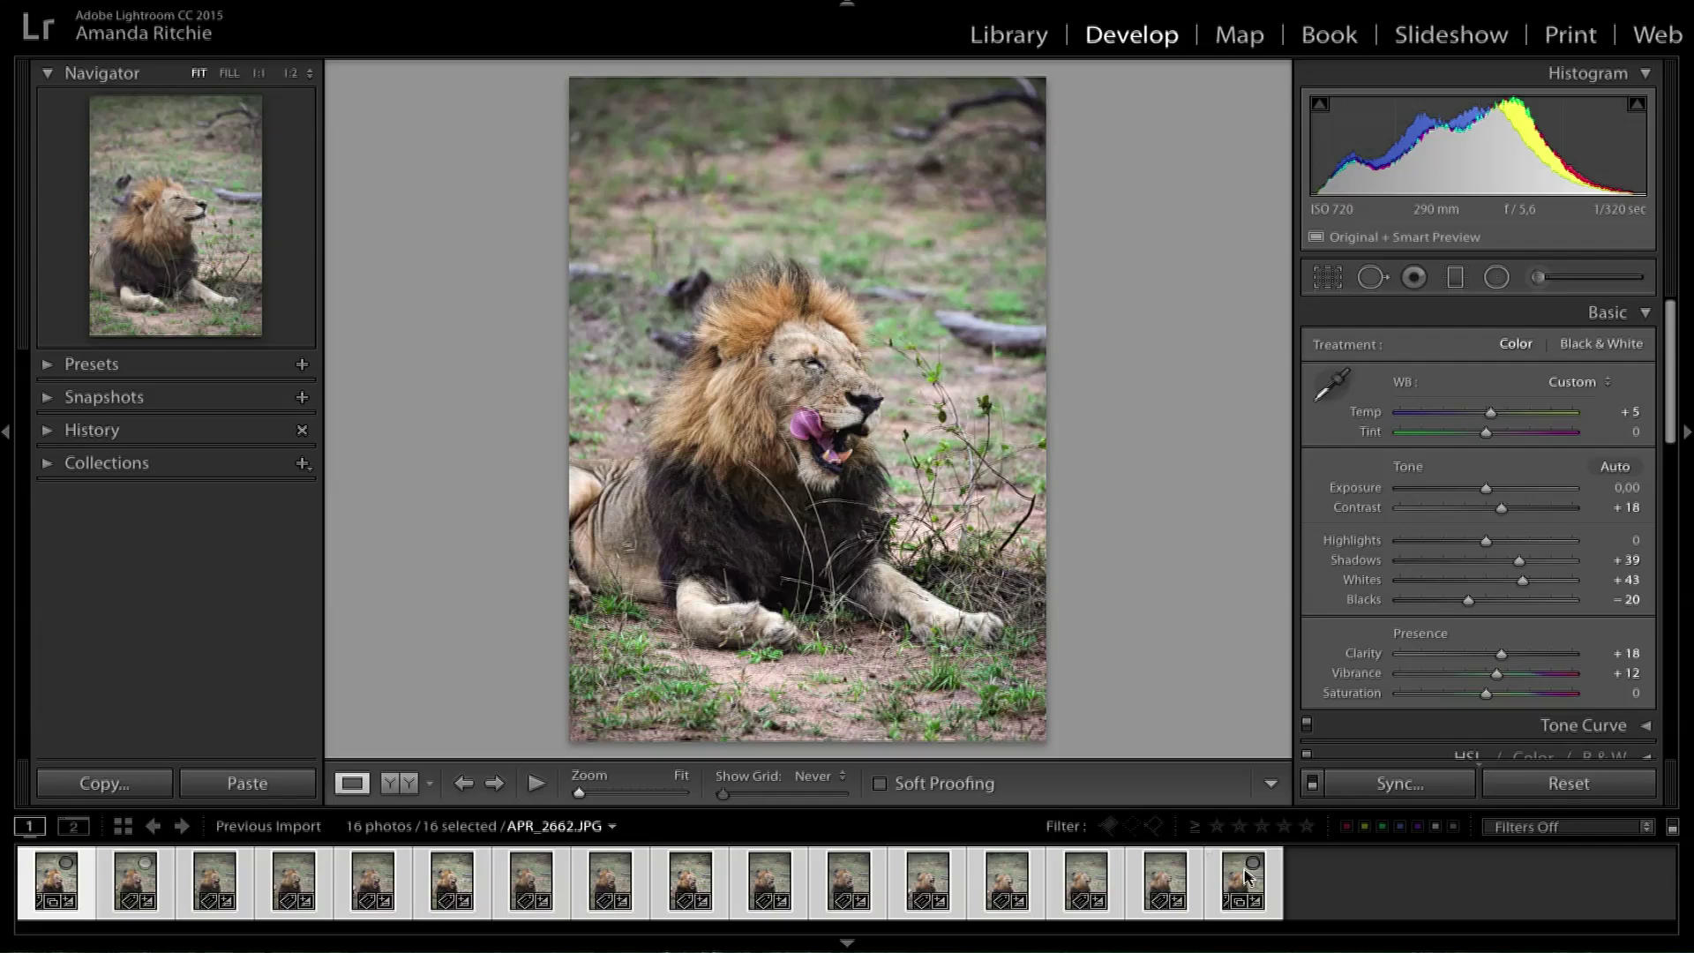
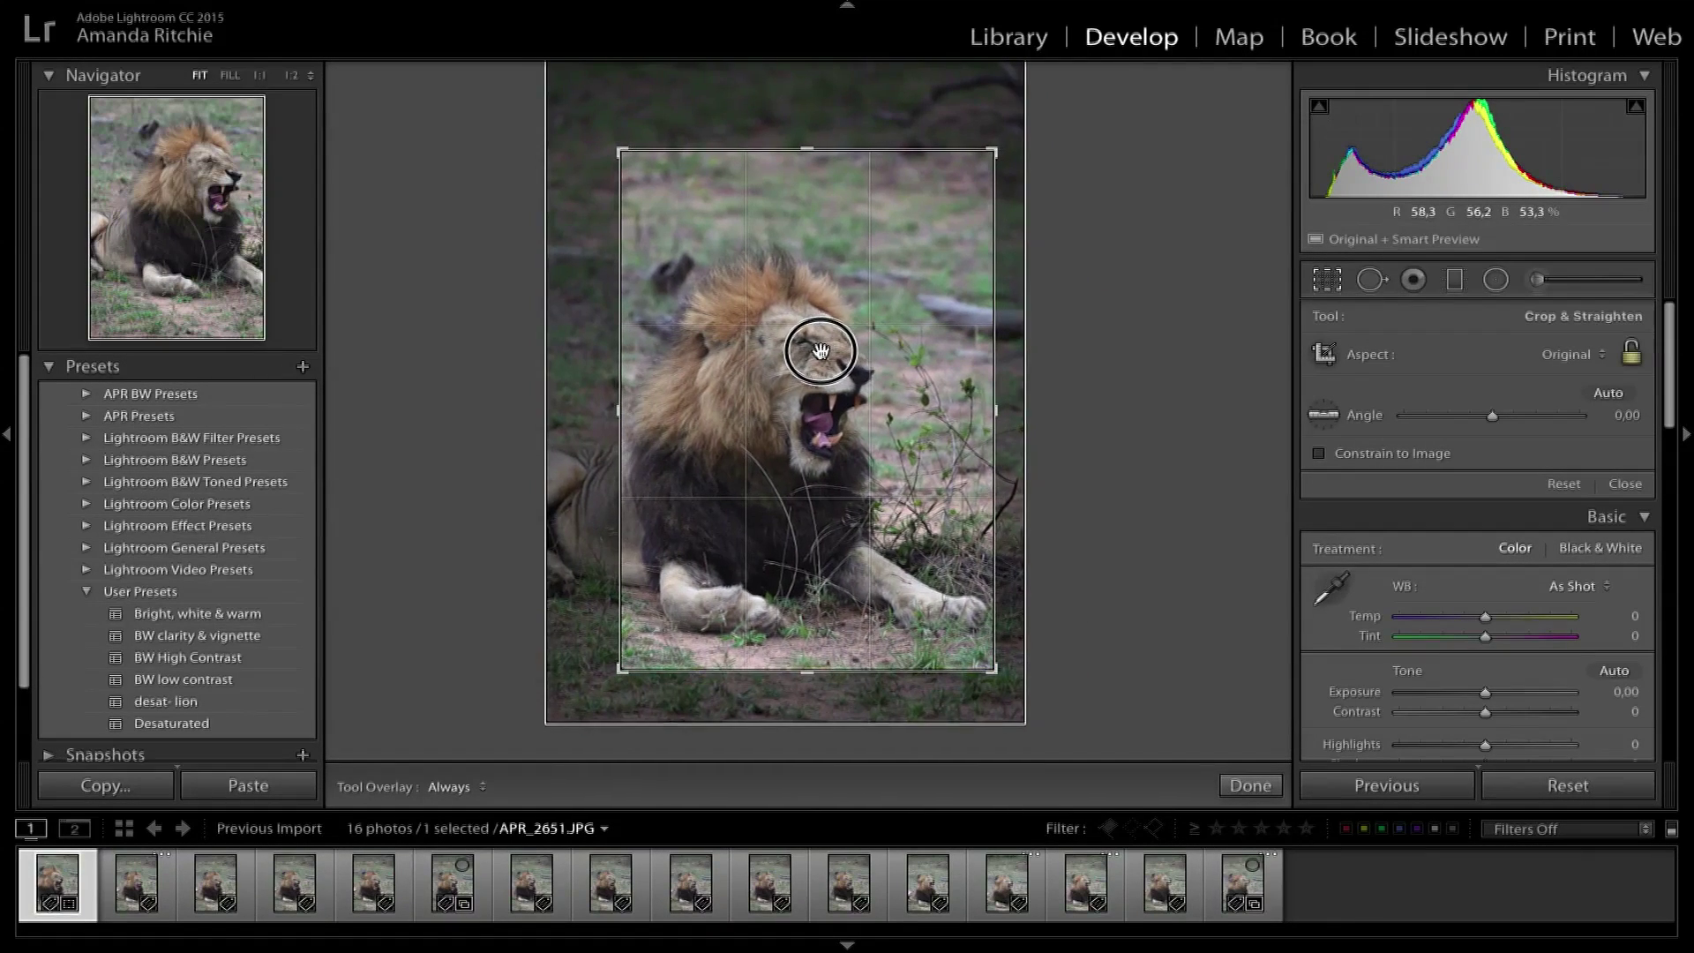
Finish the tighter crop around the lion in the first photo and set Temp to +7, Contrast to +46 and Clarity to +37.
key(Return)
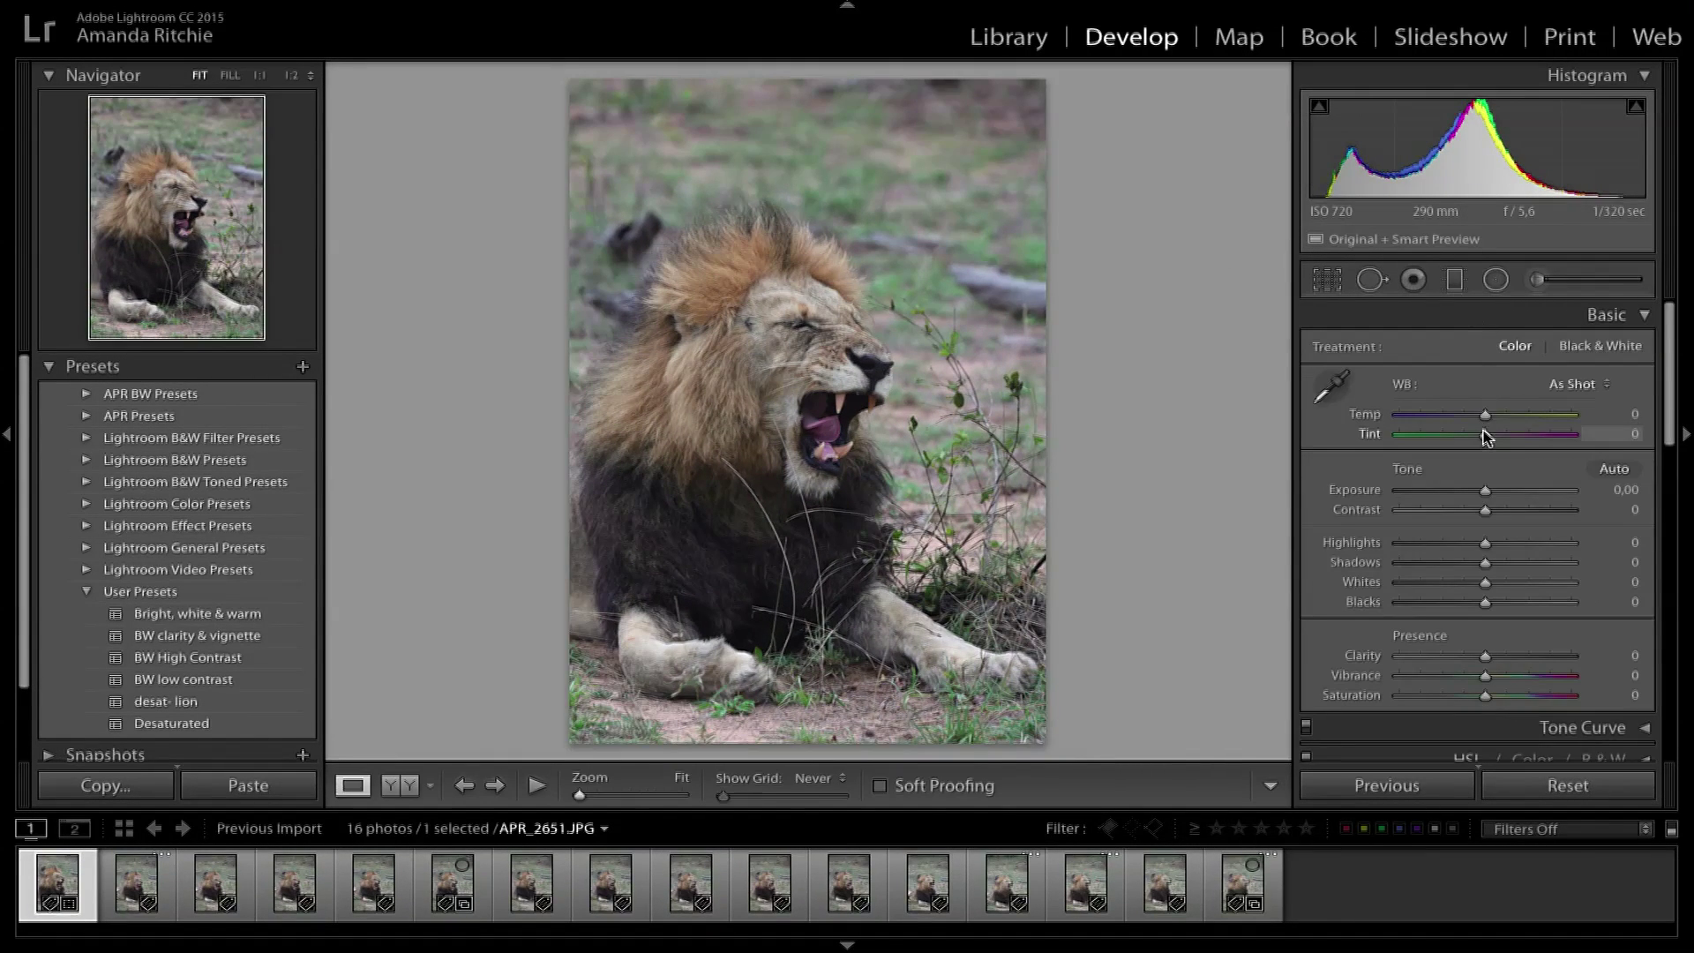
drag(1485, 414, 1496, 417)
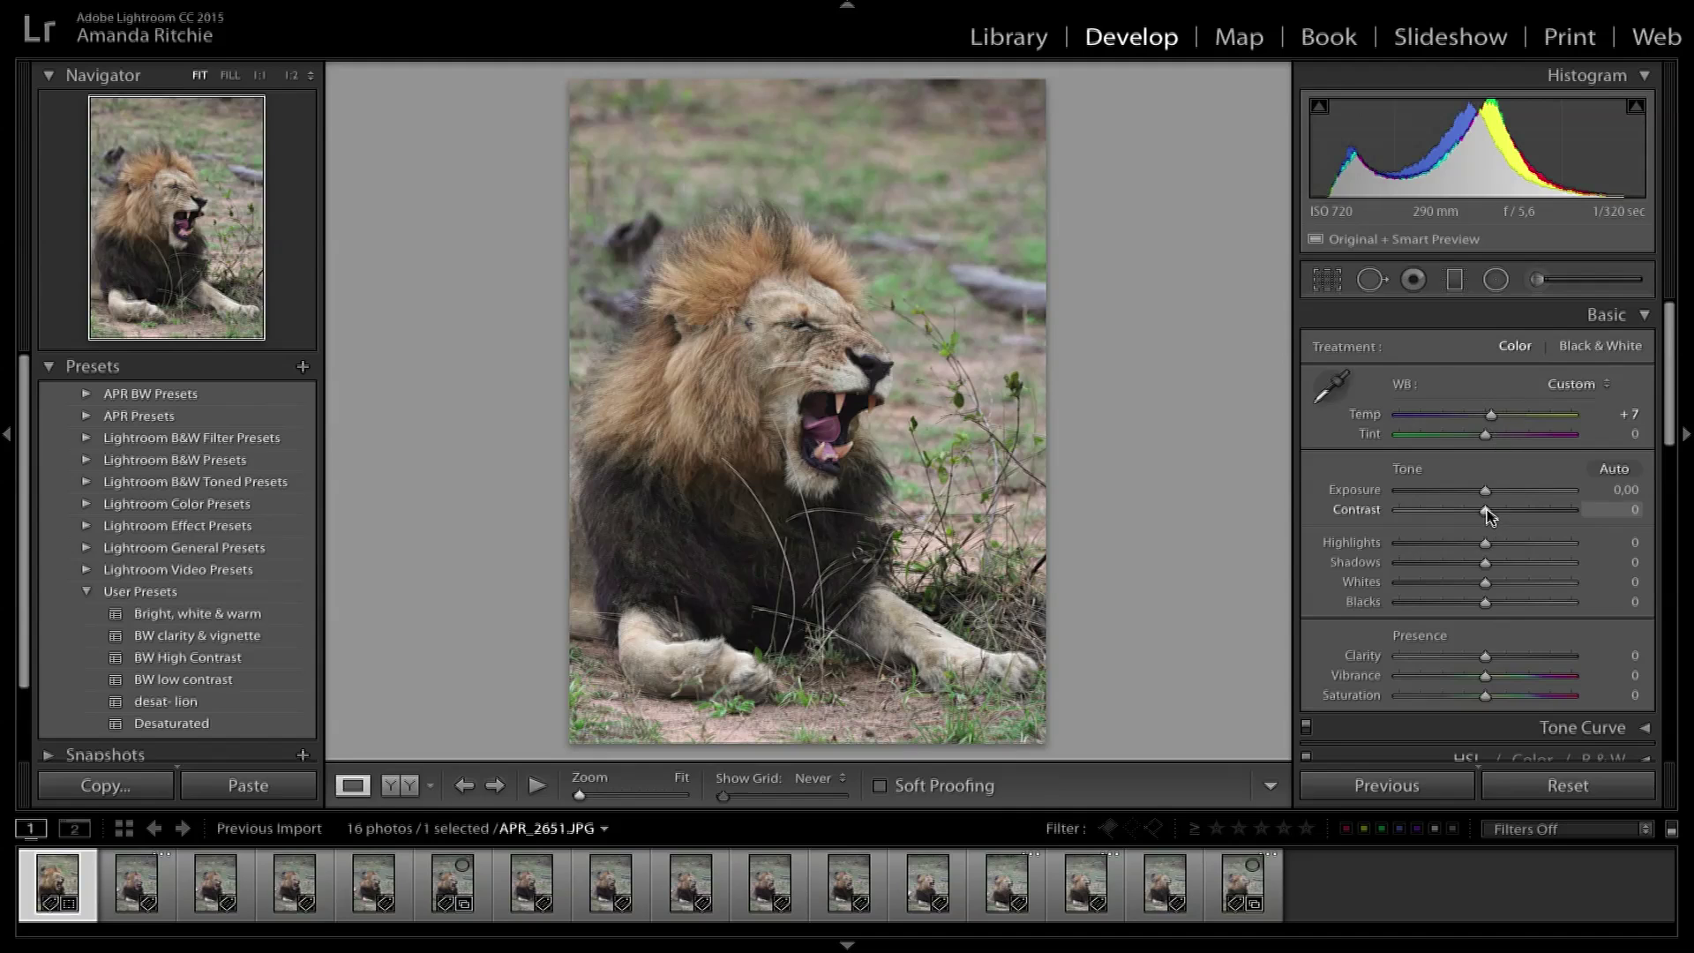
drag(1485, 510, 1524, 510)
drag(1485, 656, 1517, 656)
Paint over the background around the lion with a Burn (Darken) adjustment brush and lower its Exposure to −0.93.
click(1536, 281)
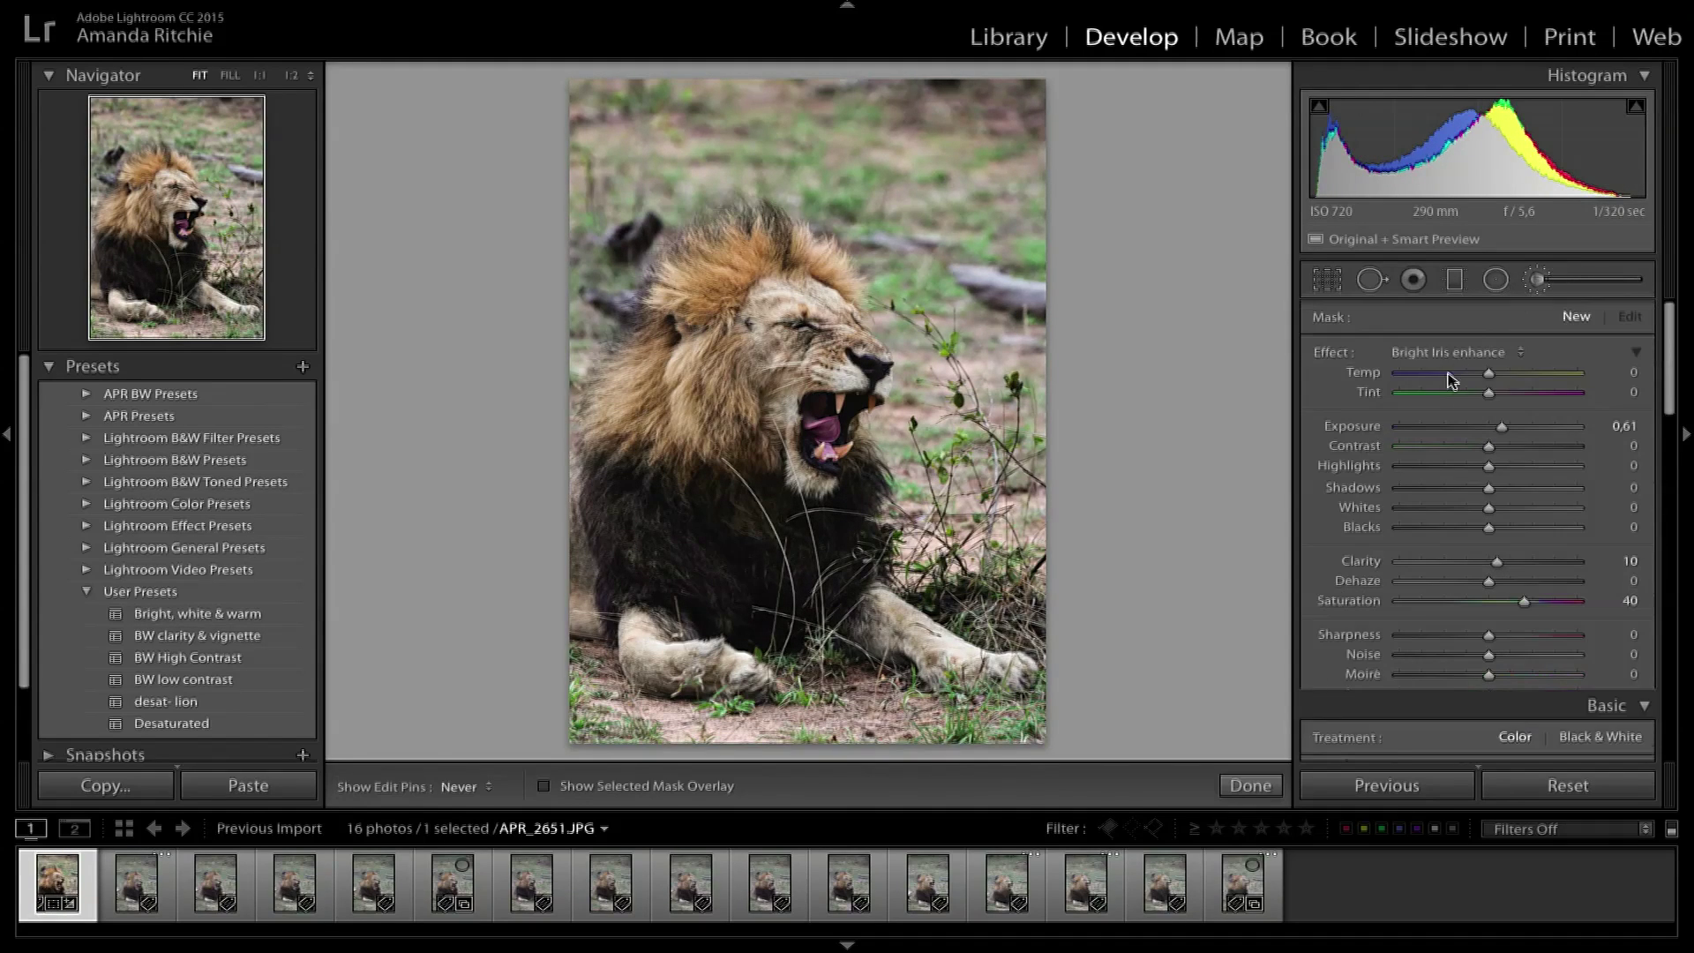
click(1447, 355)
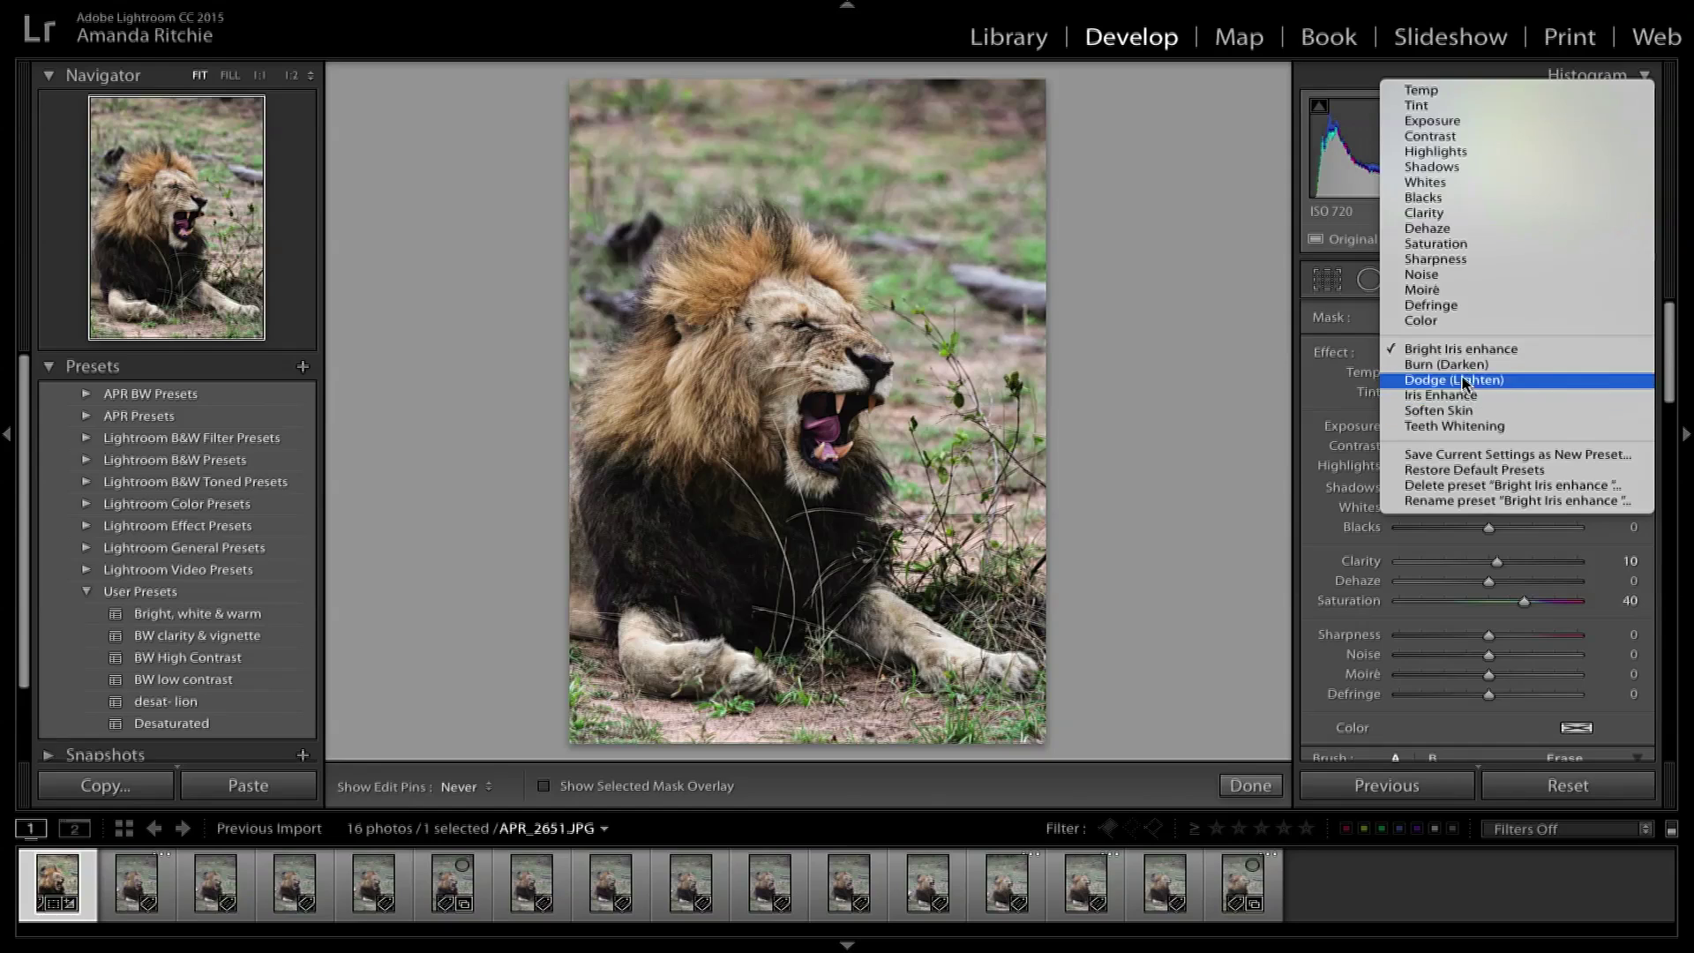
click(1468, 383)
click(1438, 353)
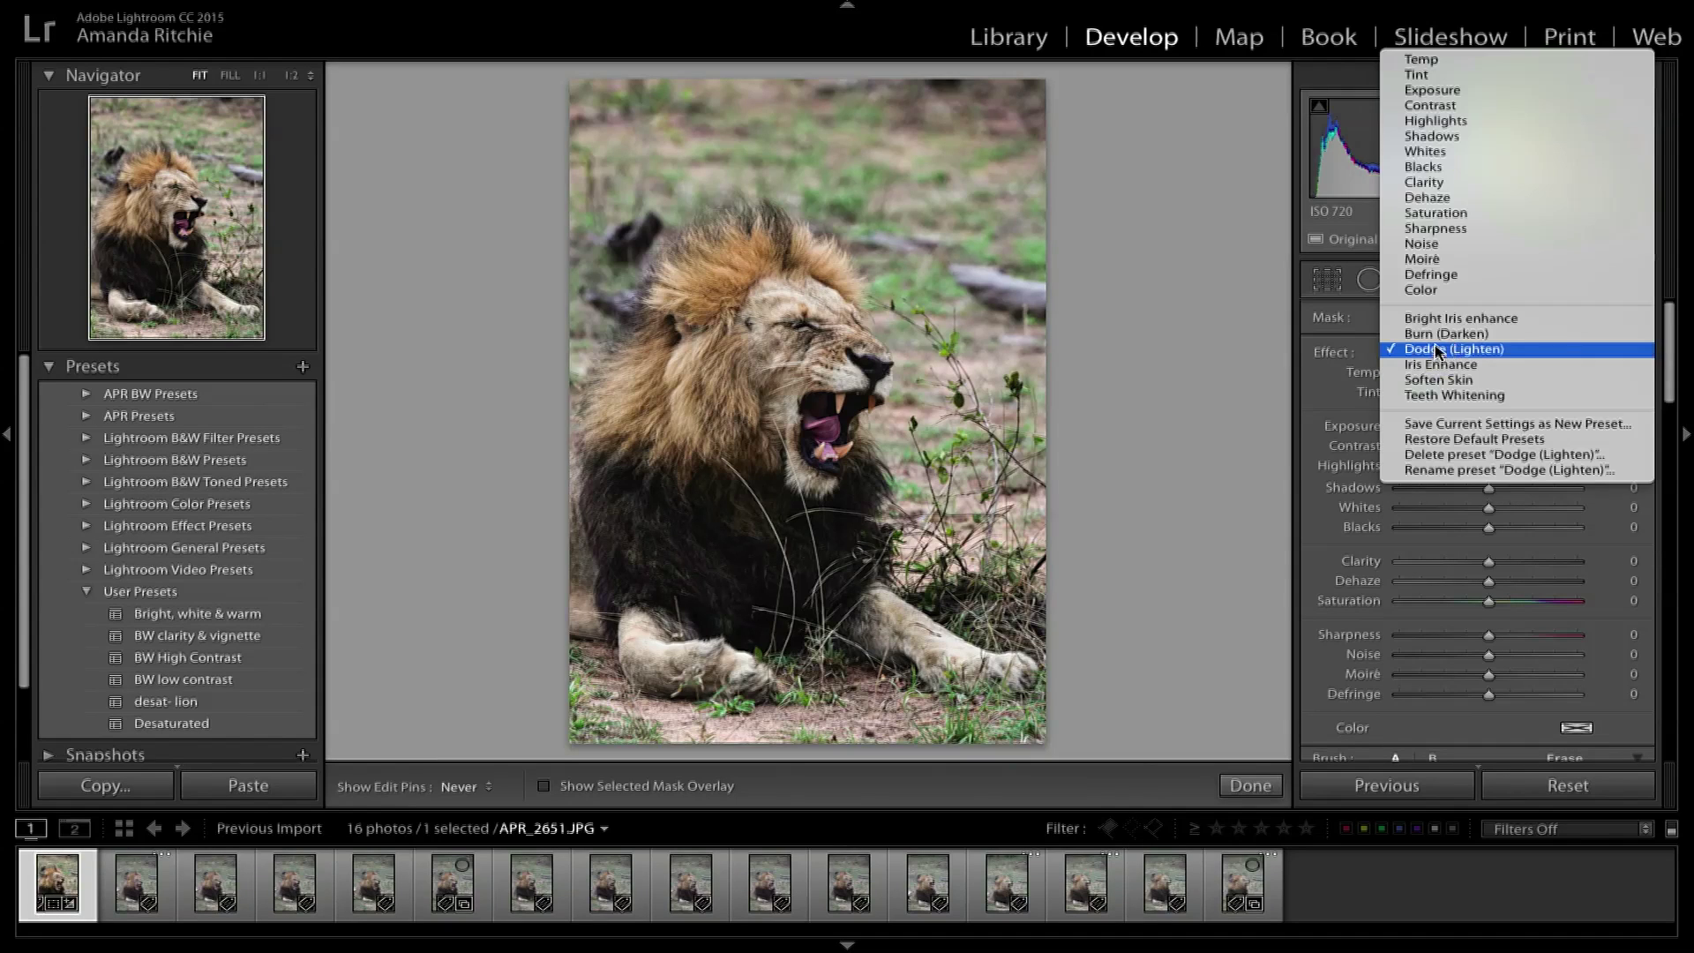
click(1447, 334)
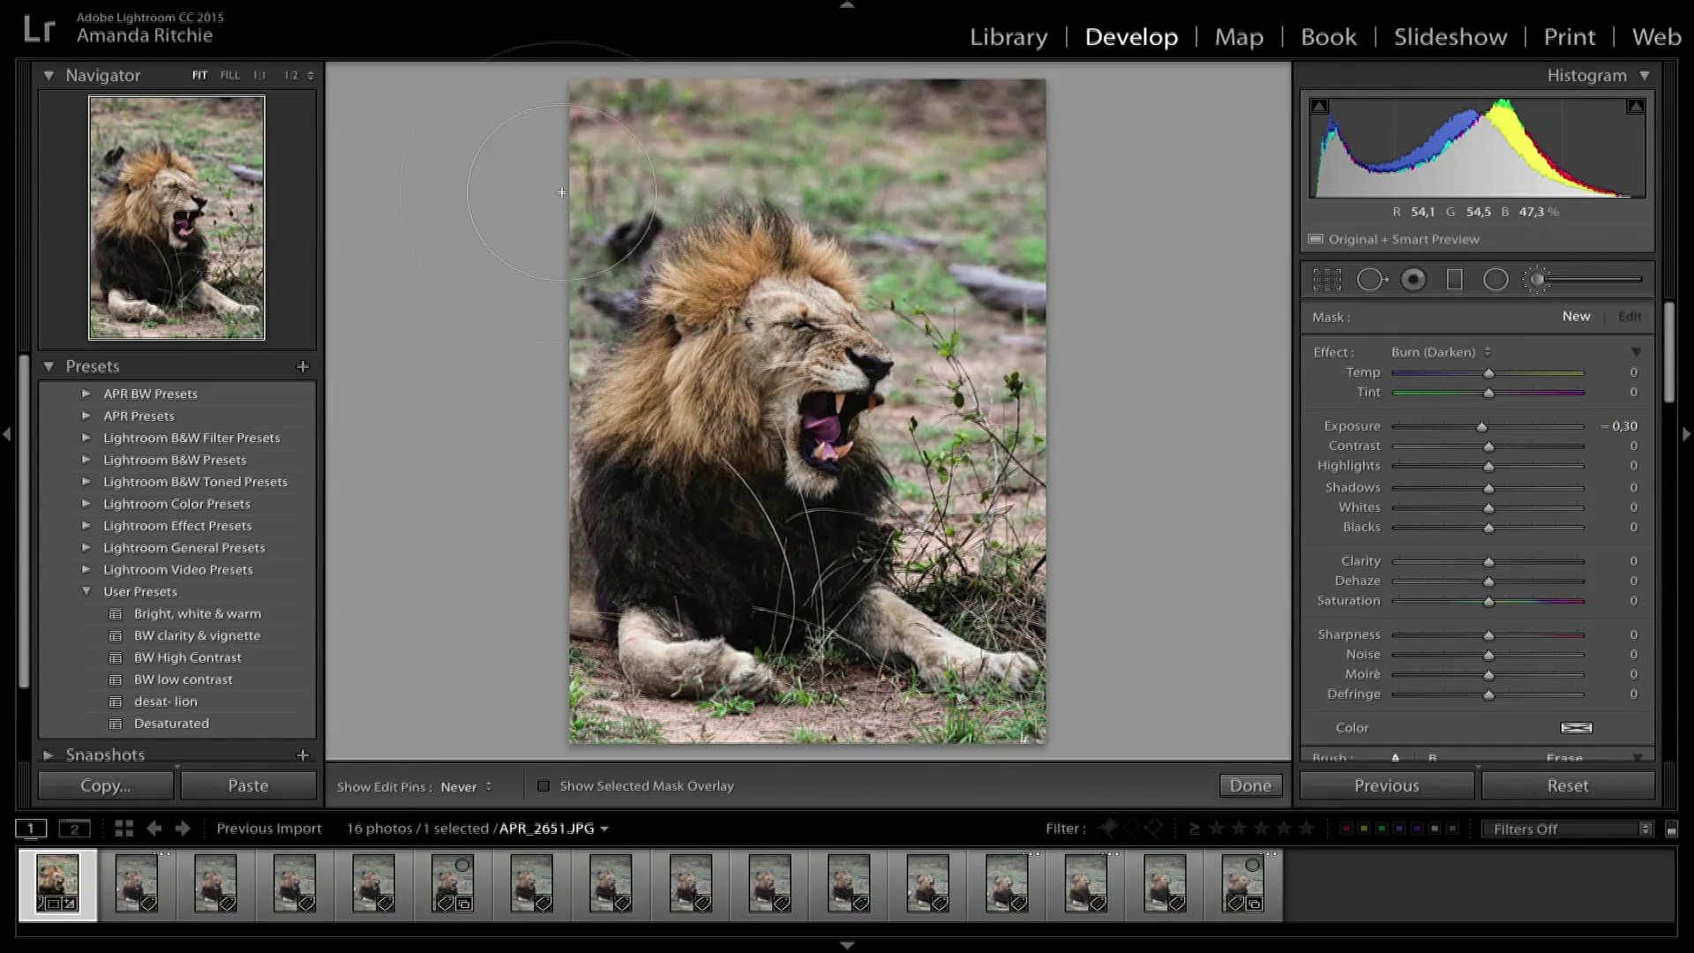
mouse_move(895, 633)
mouse_down()
mouse_move(671, 609)
mouse_move(847, 564)
mouse_up()
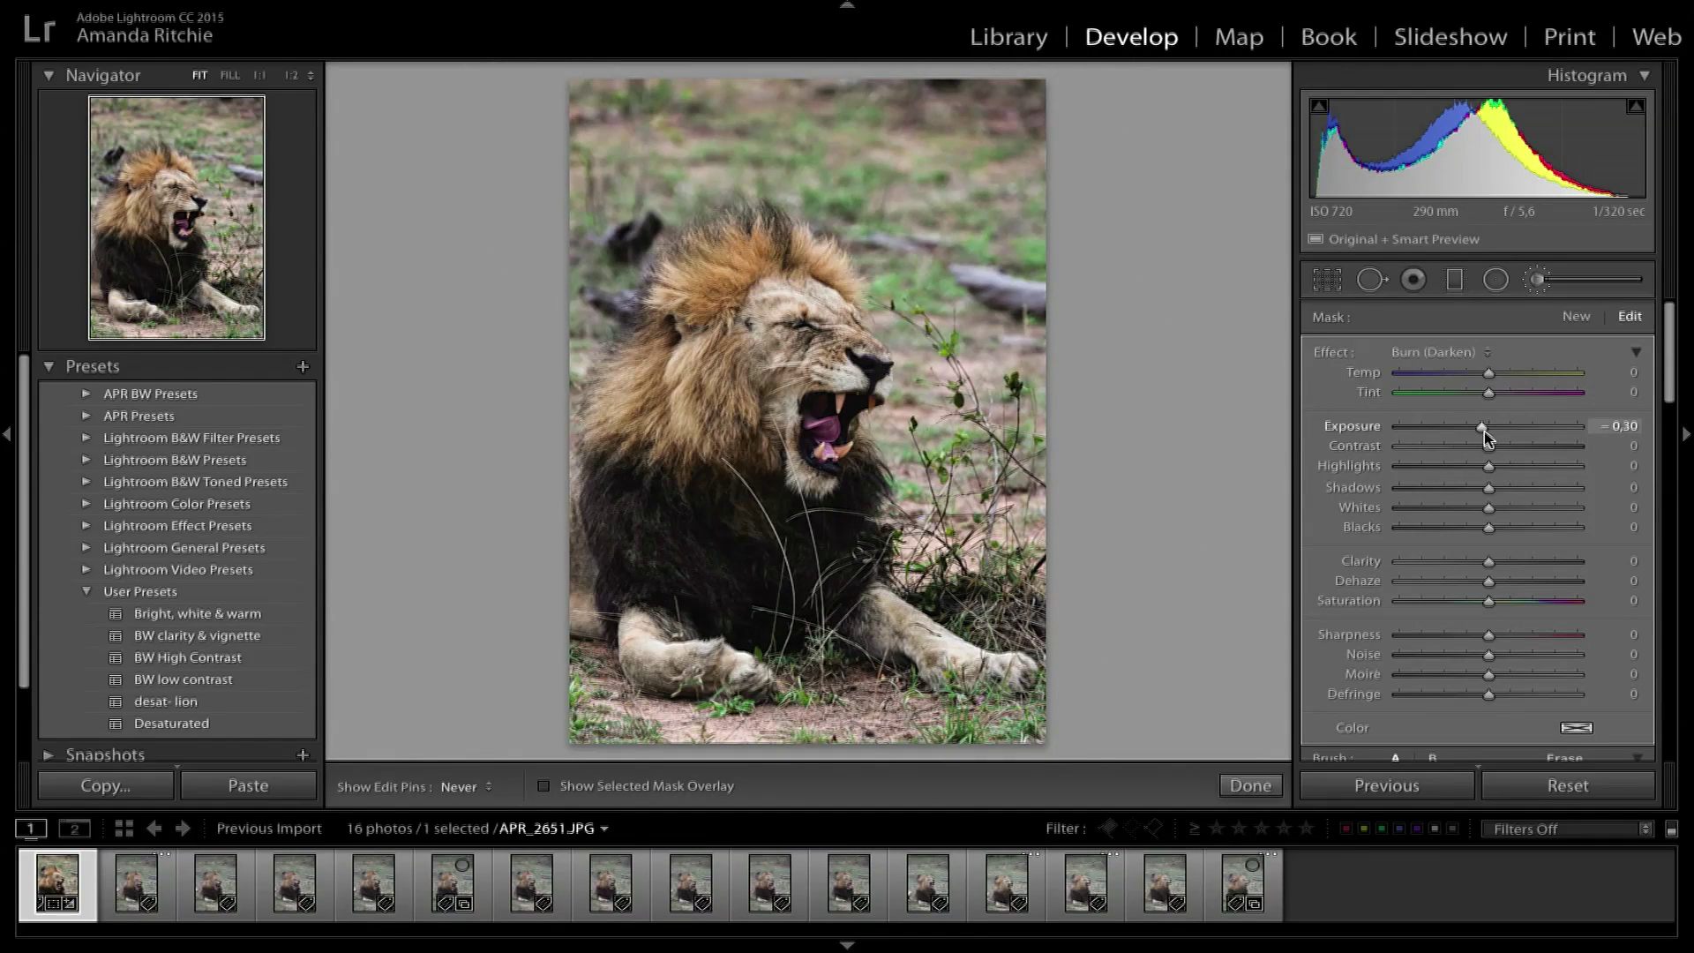
drag(1483, 428, 1469, 435)
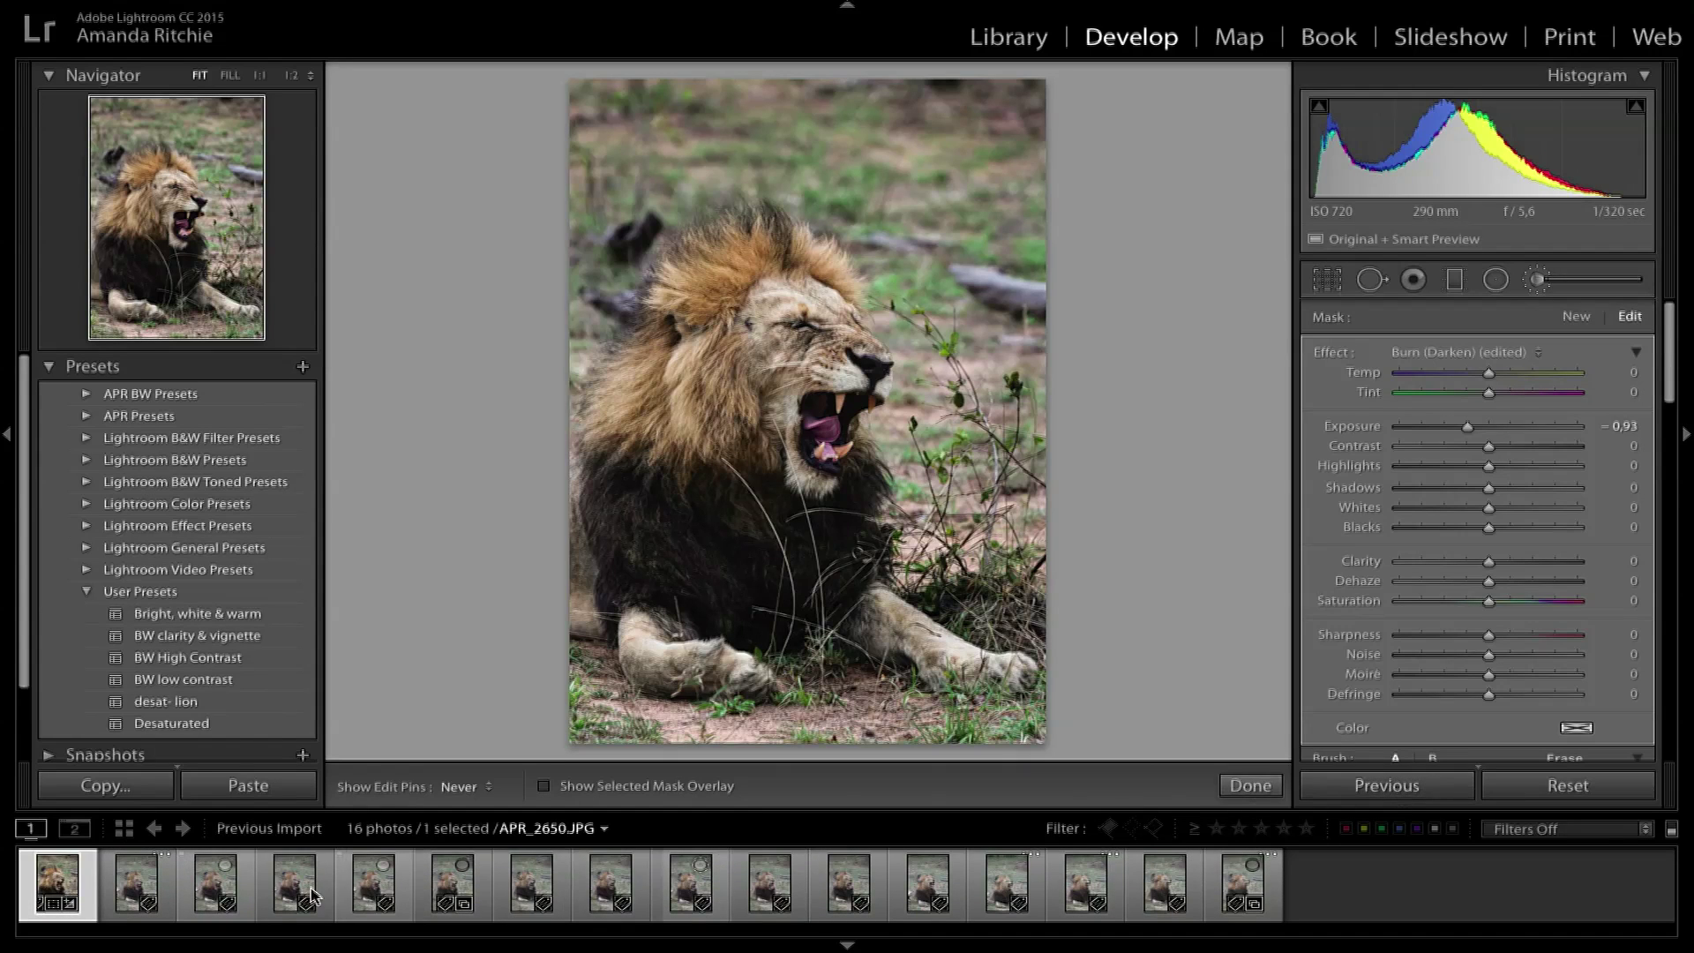
Apply the edited photo's settings to the seventh photo using Previous, and show its brush pin and mask overlay.
click(522, 892)
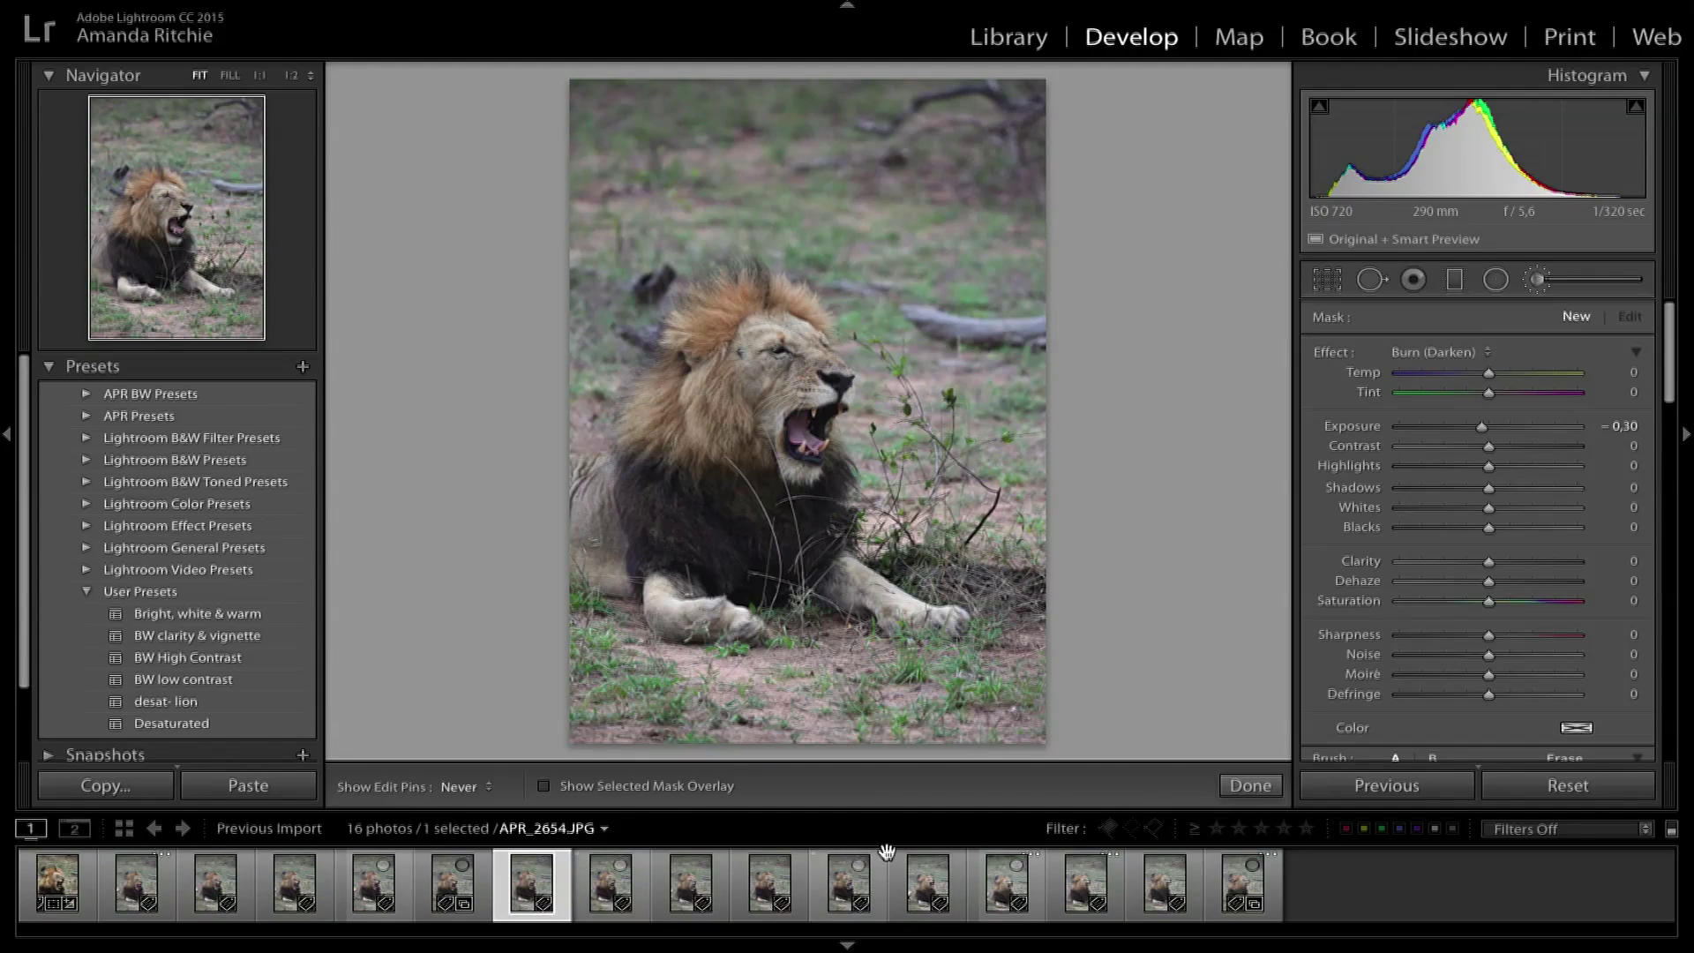
click(1374, 786)
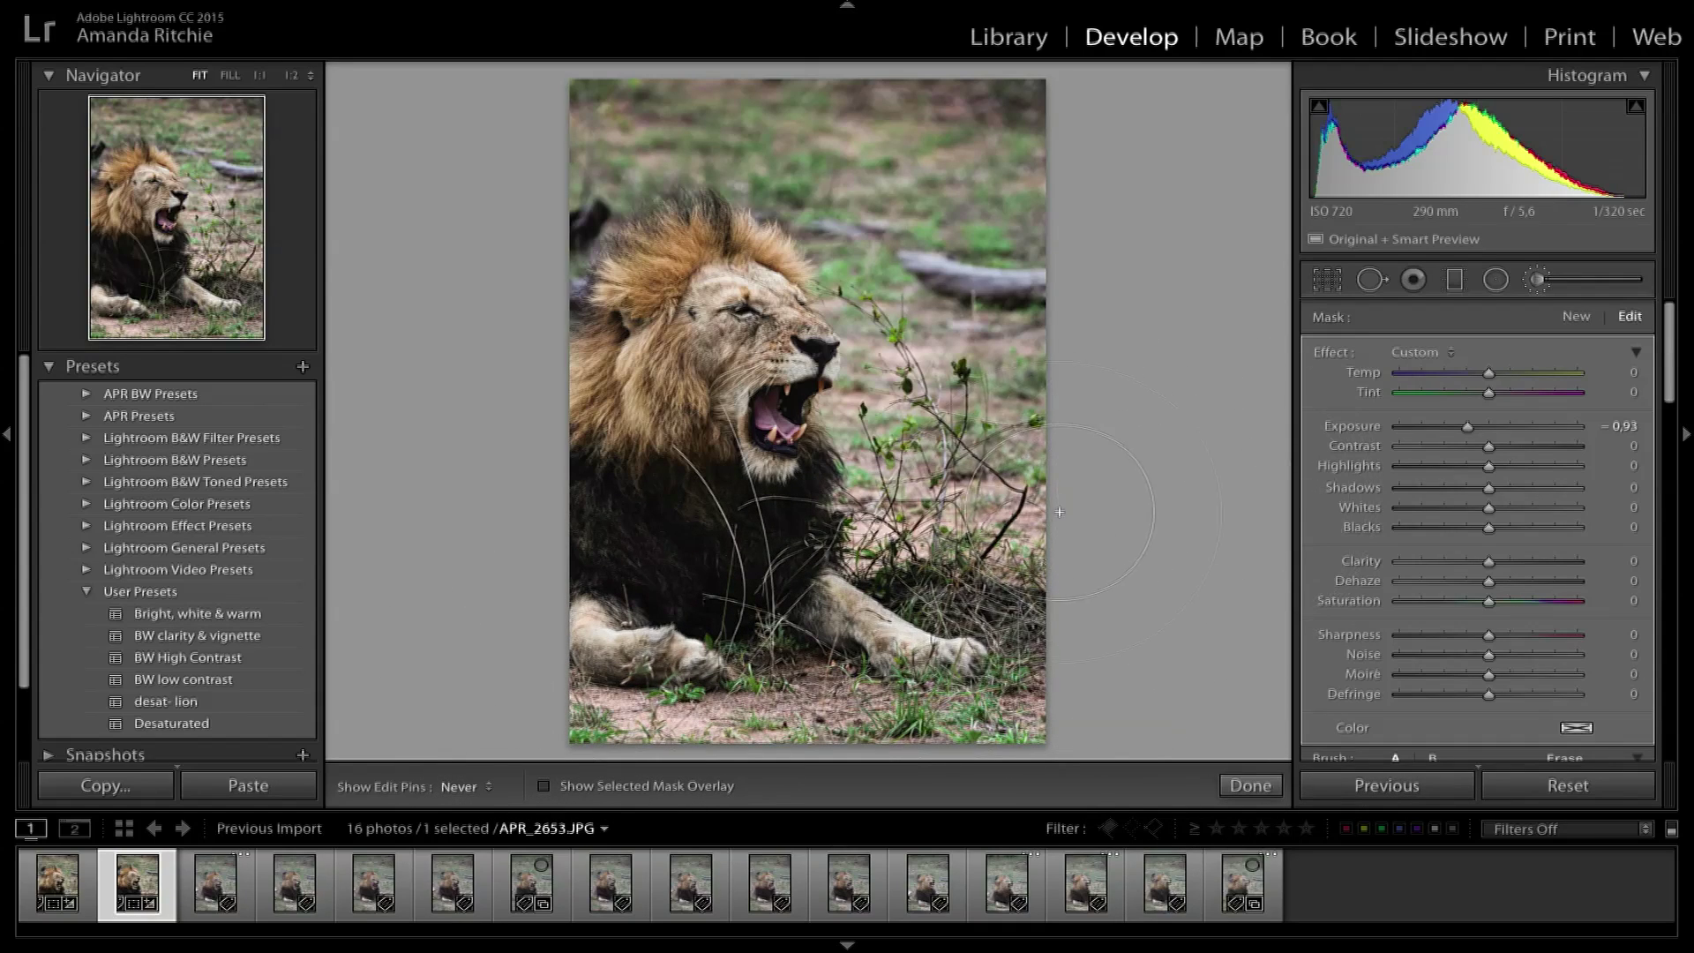
key(h)
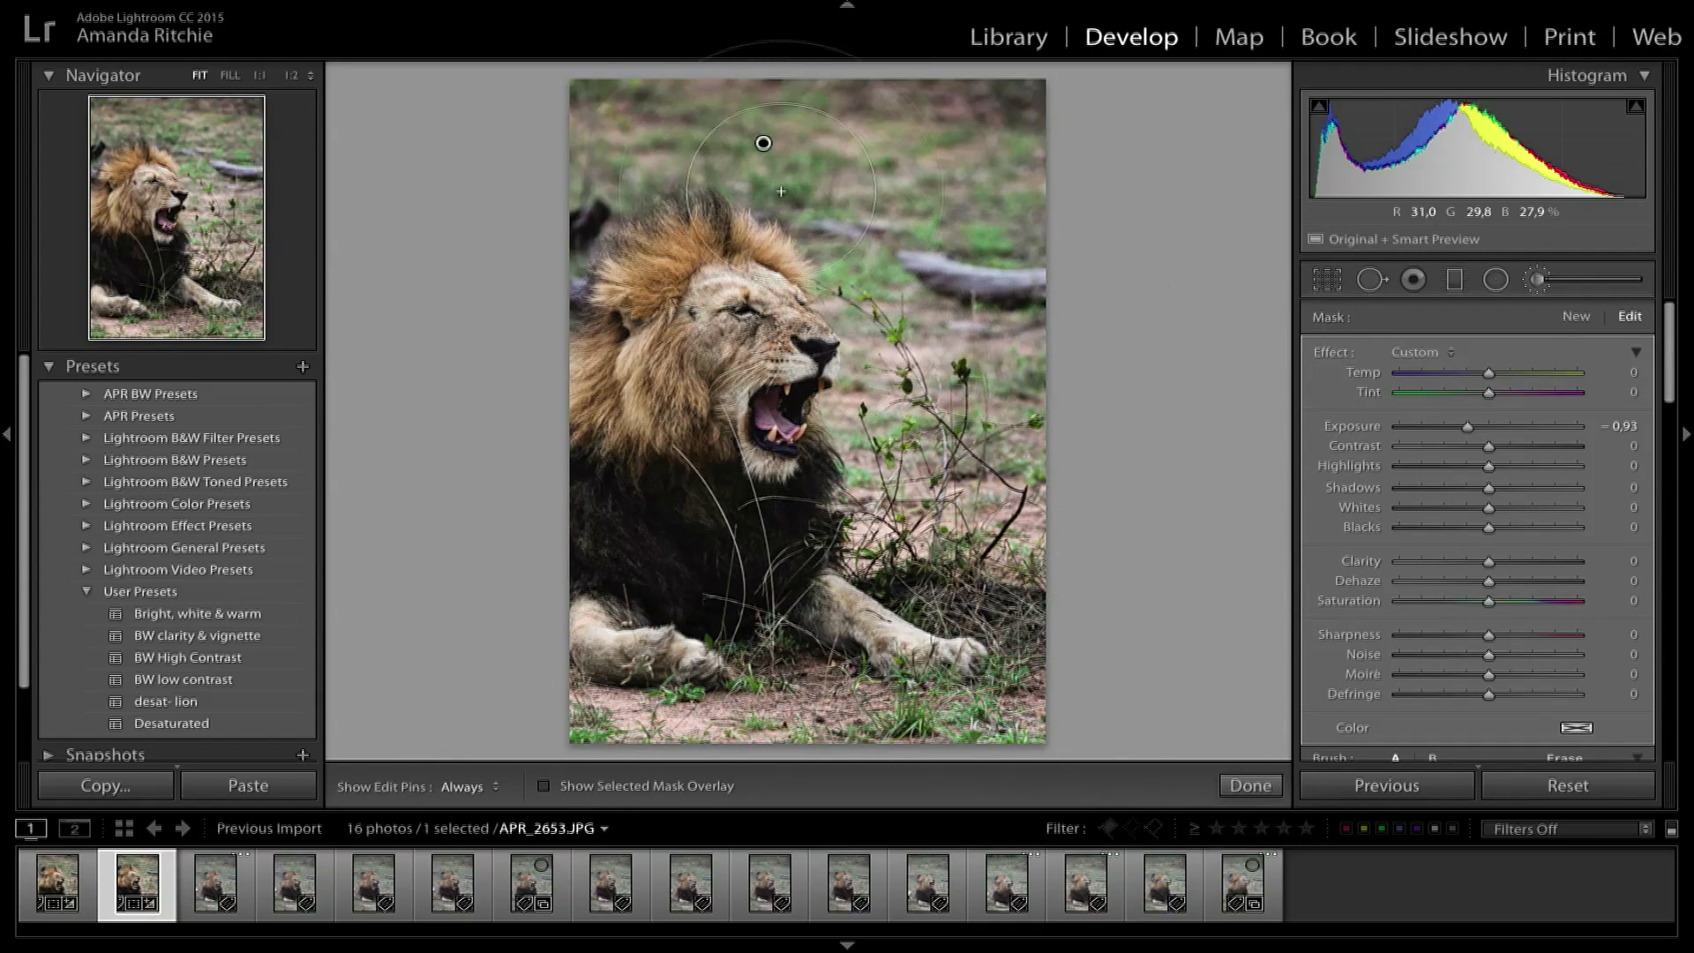
mouse_move(761, 141)
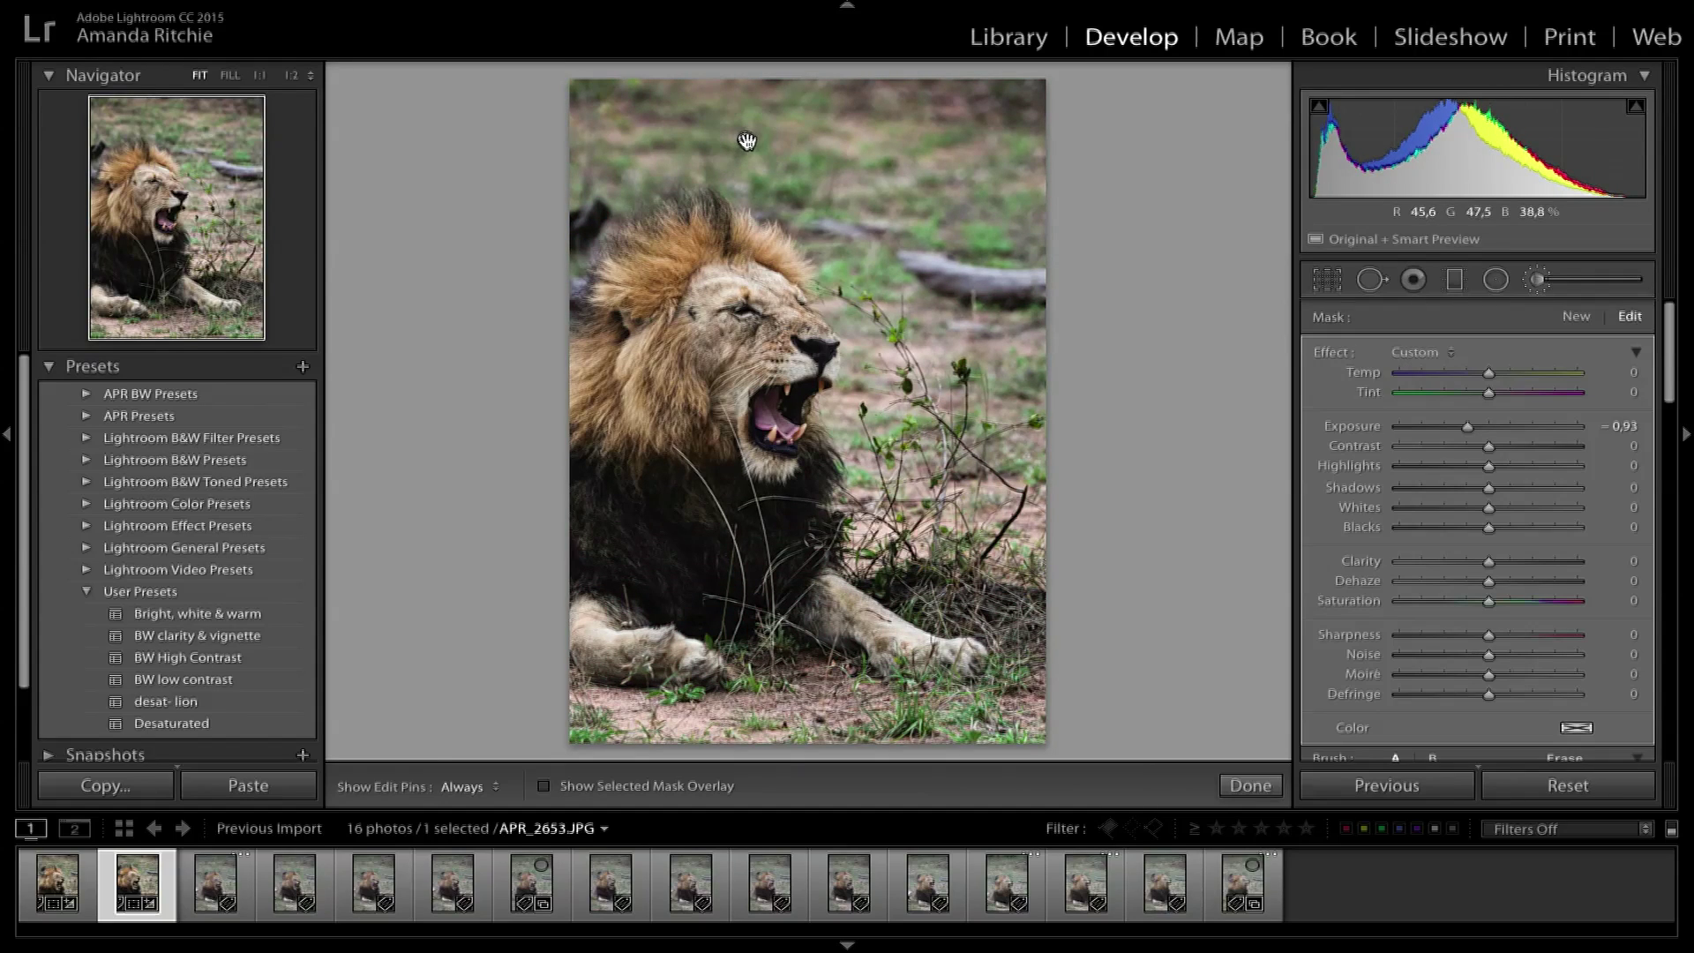
key(o)
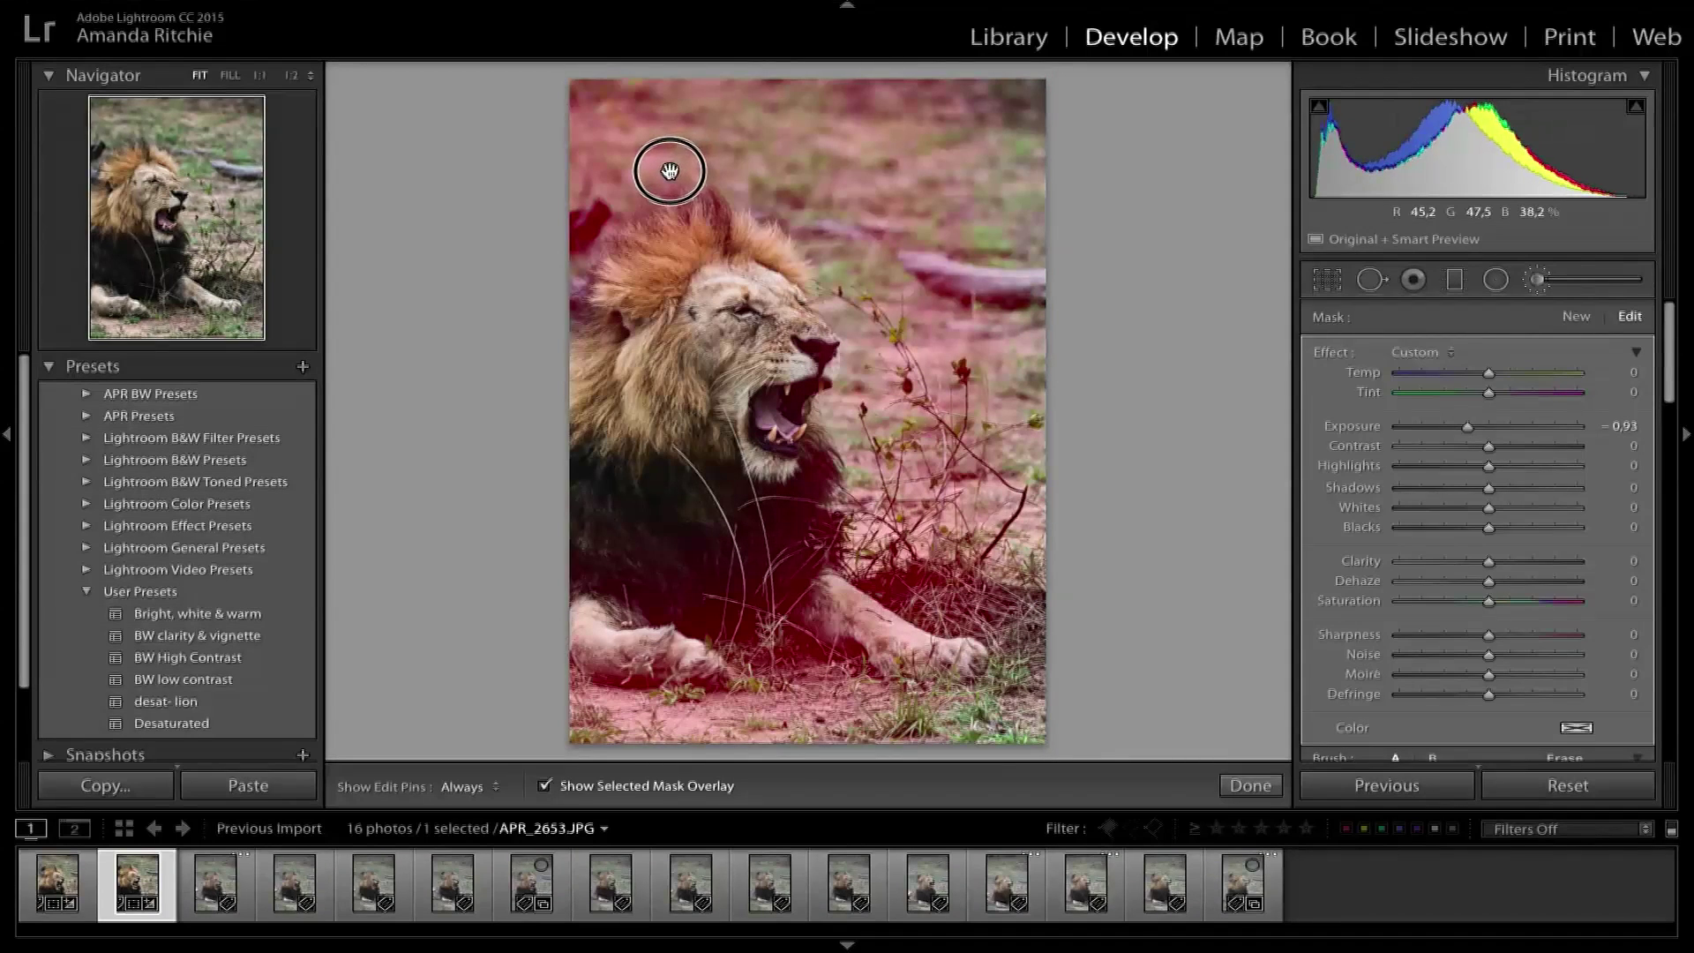
Delete the copied brush mask and paint a new Burn (Darken) mask at −0.30 Exposure over the background around this lion.
key(h)
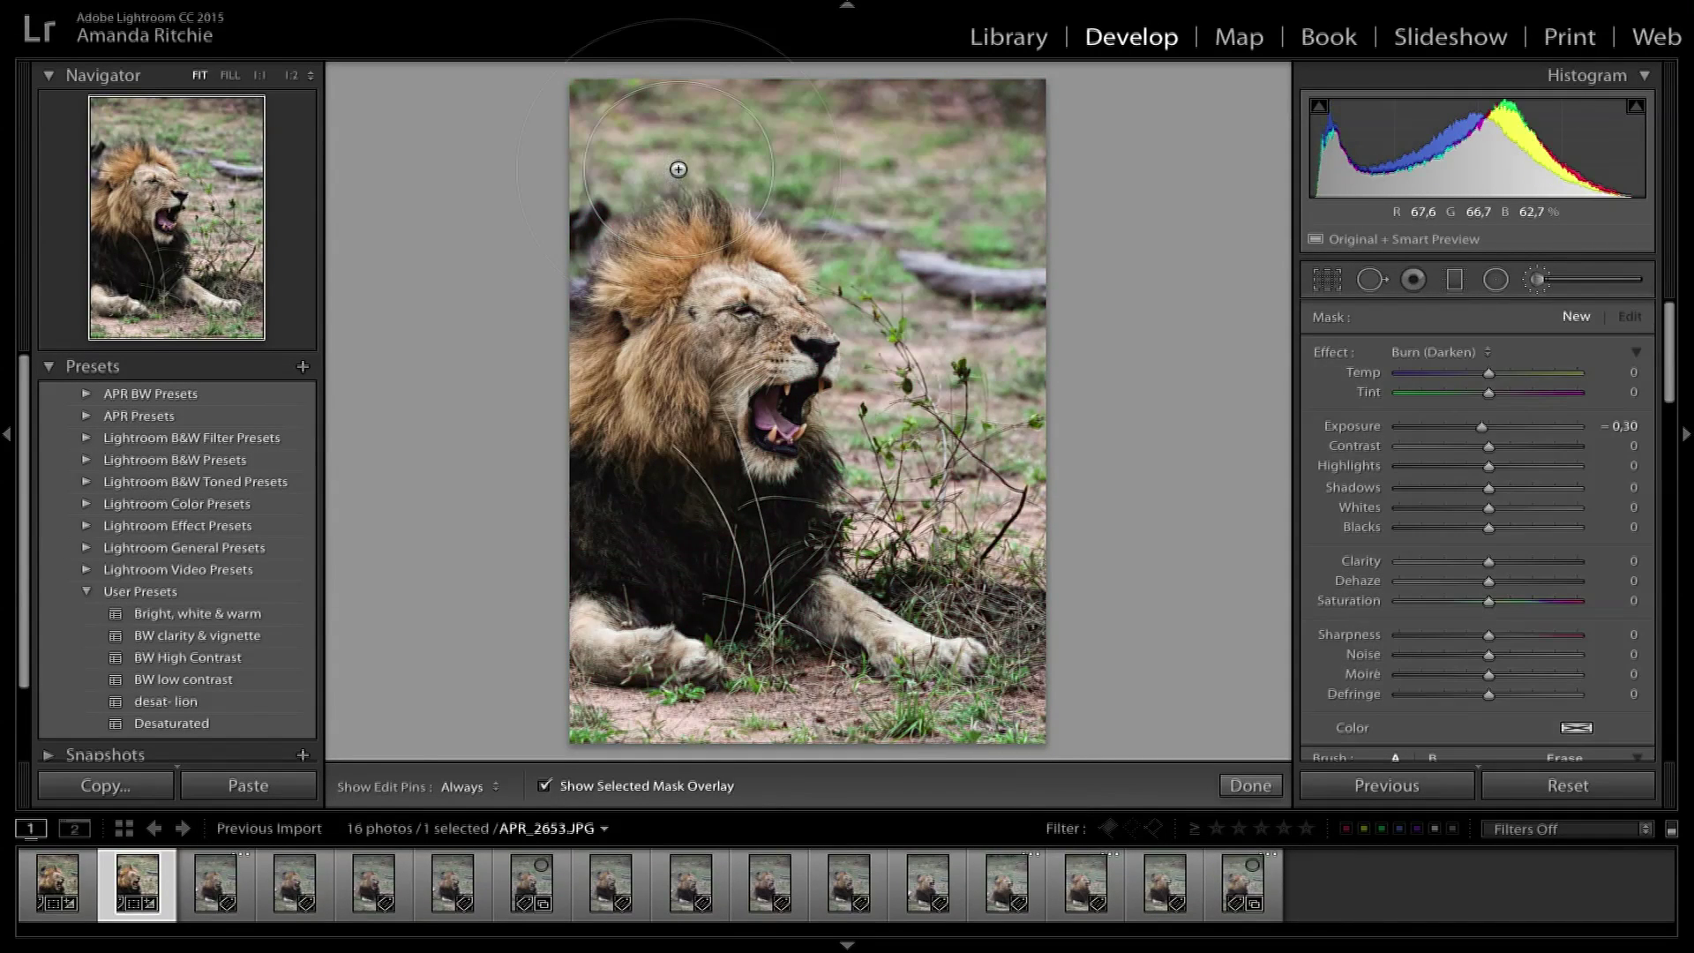
mouse_move(688, 159)
mouse_down()
mouse_move(1122, 196)
mouse_move(1015, 423)
mouse_move(935, 326)
mouse_move(988, 512)
mouse_move(589, 649)
mouse_move(776, 608)
mouse_move(918, 494)
mouse_up()
key(h)
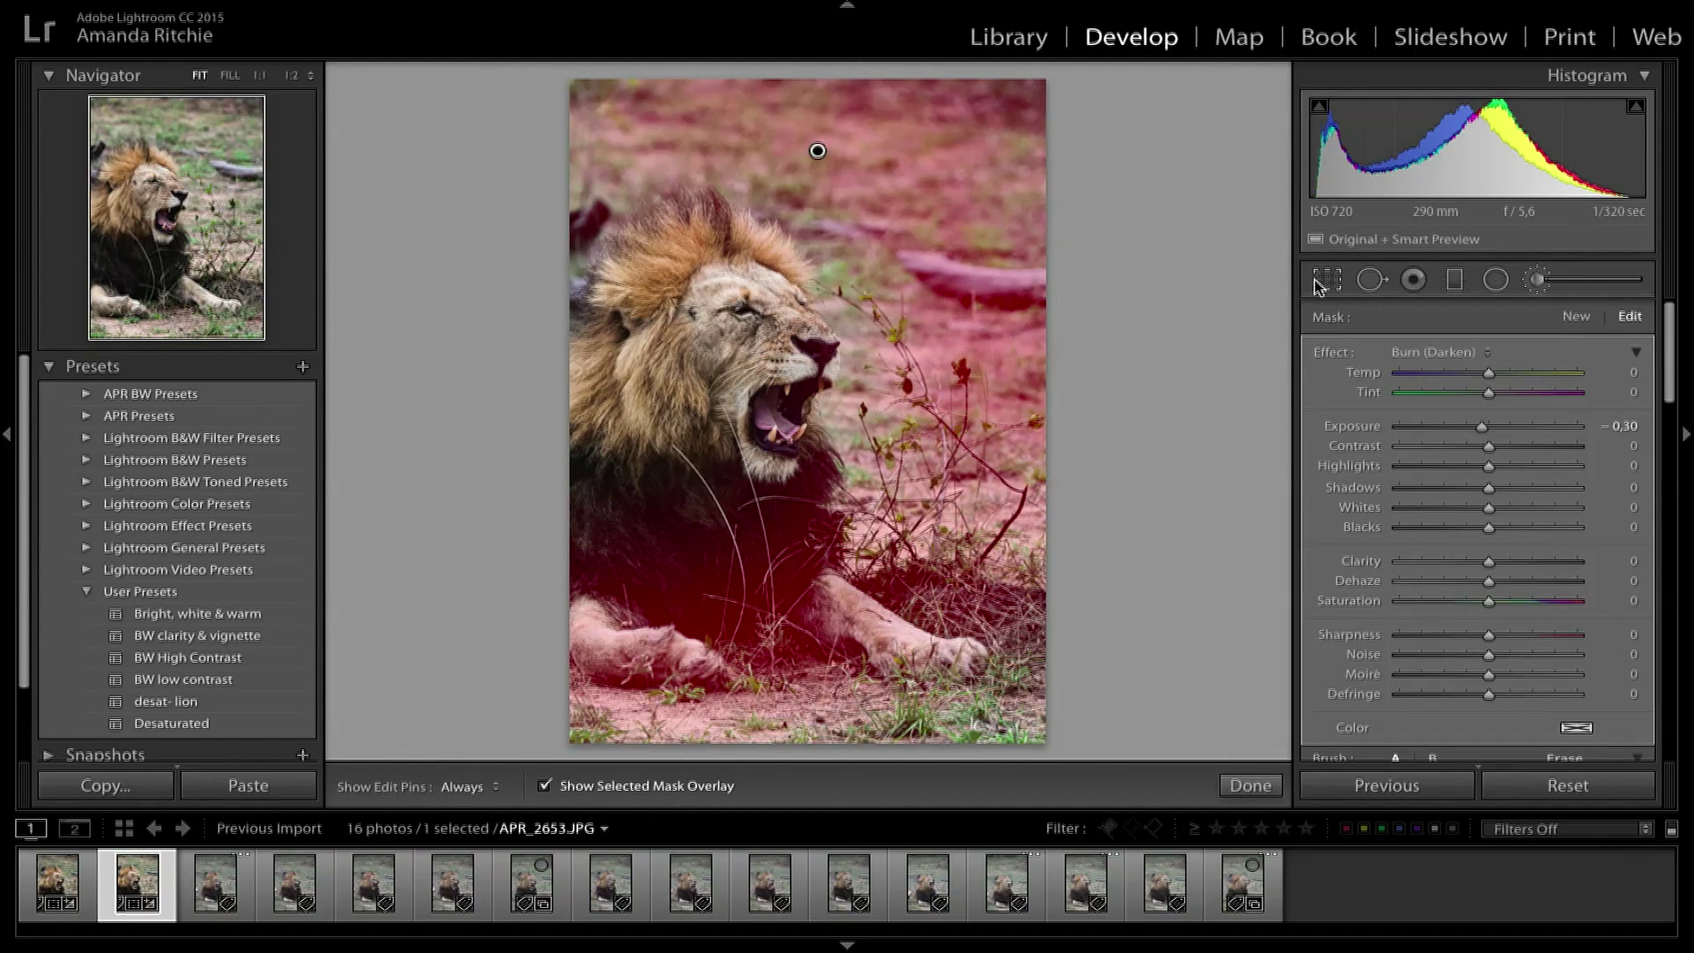
key(Return)
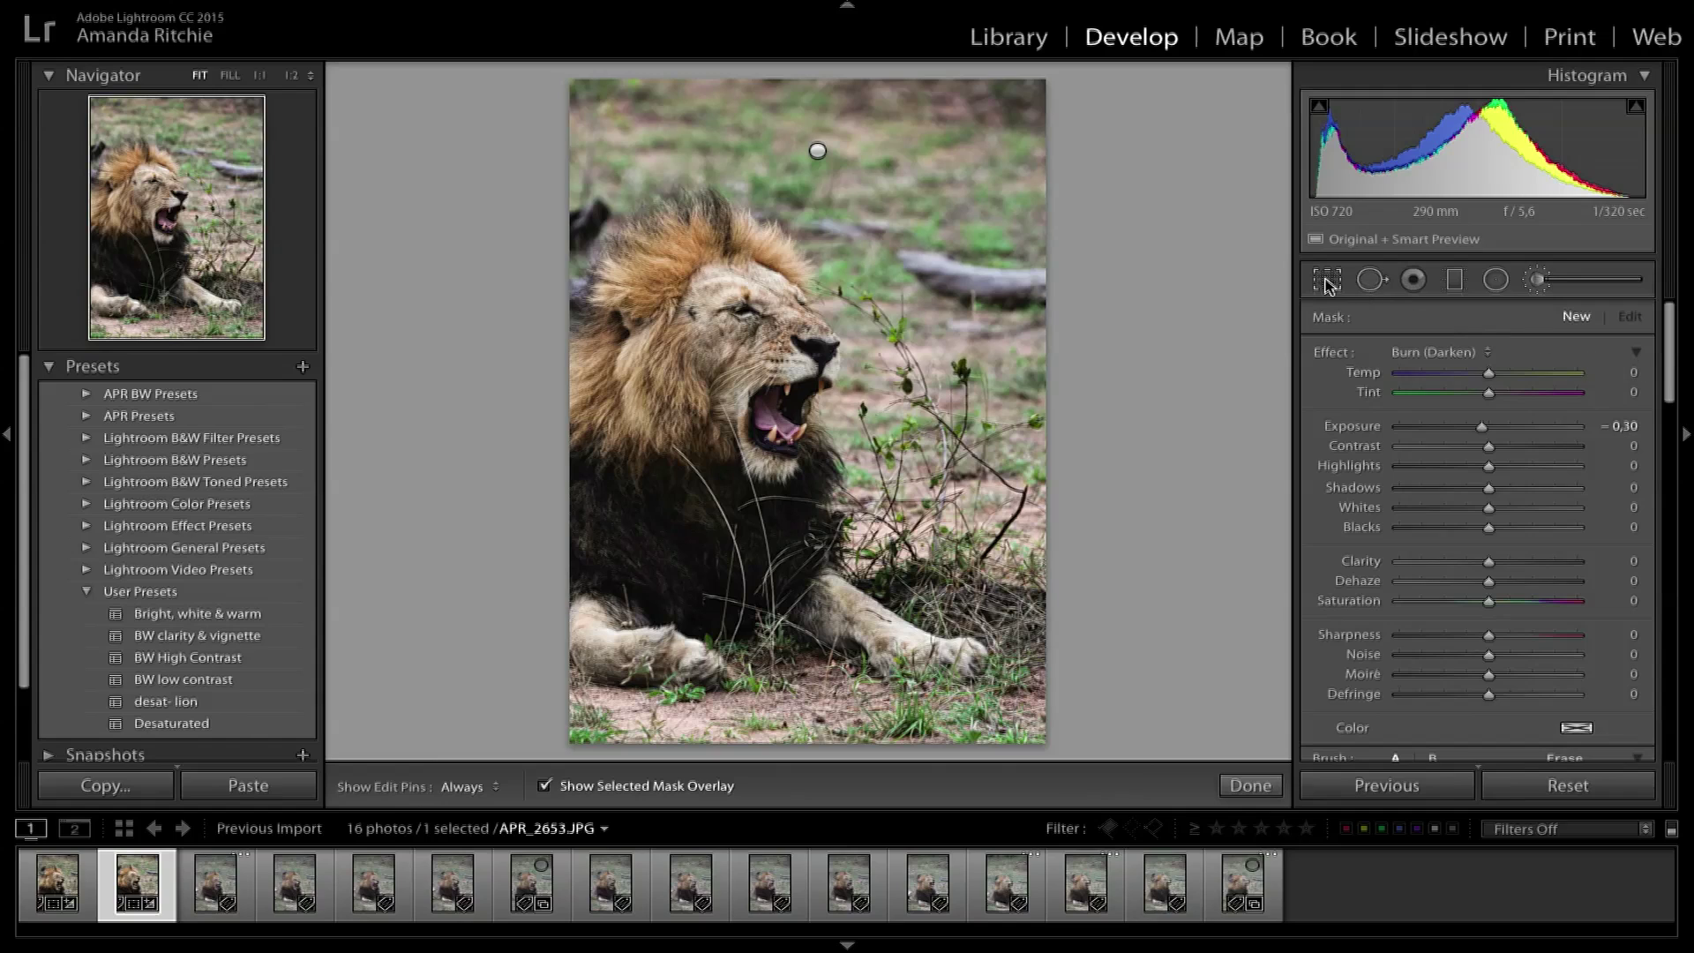
Reposition the photo within the copied crop so that the lion is better framed.
click(1326, 279)
drag(838, 353, 859, 367)
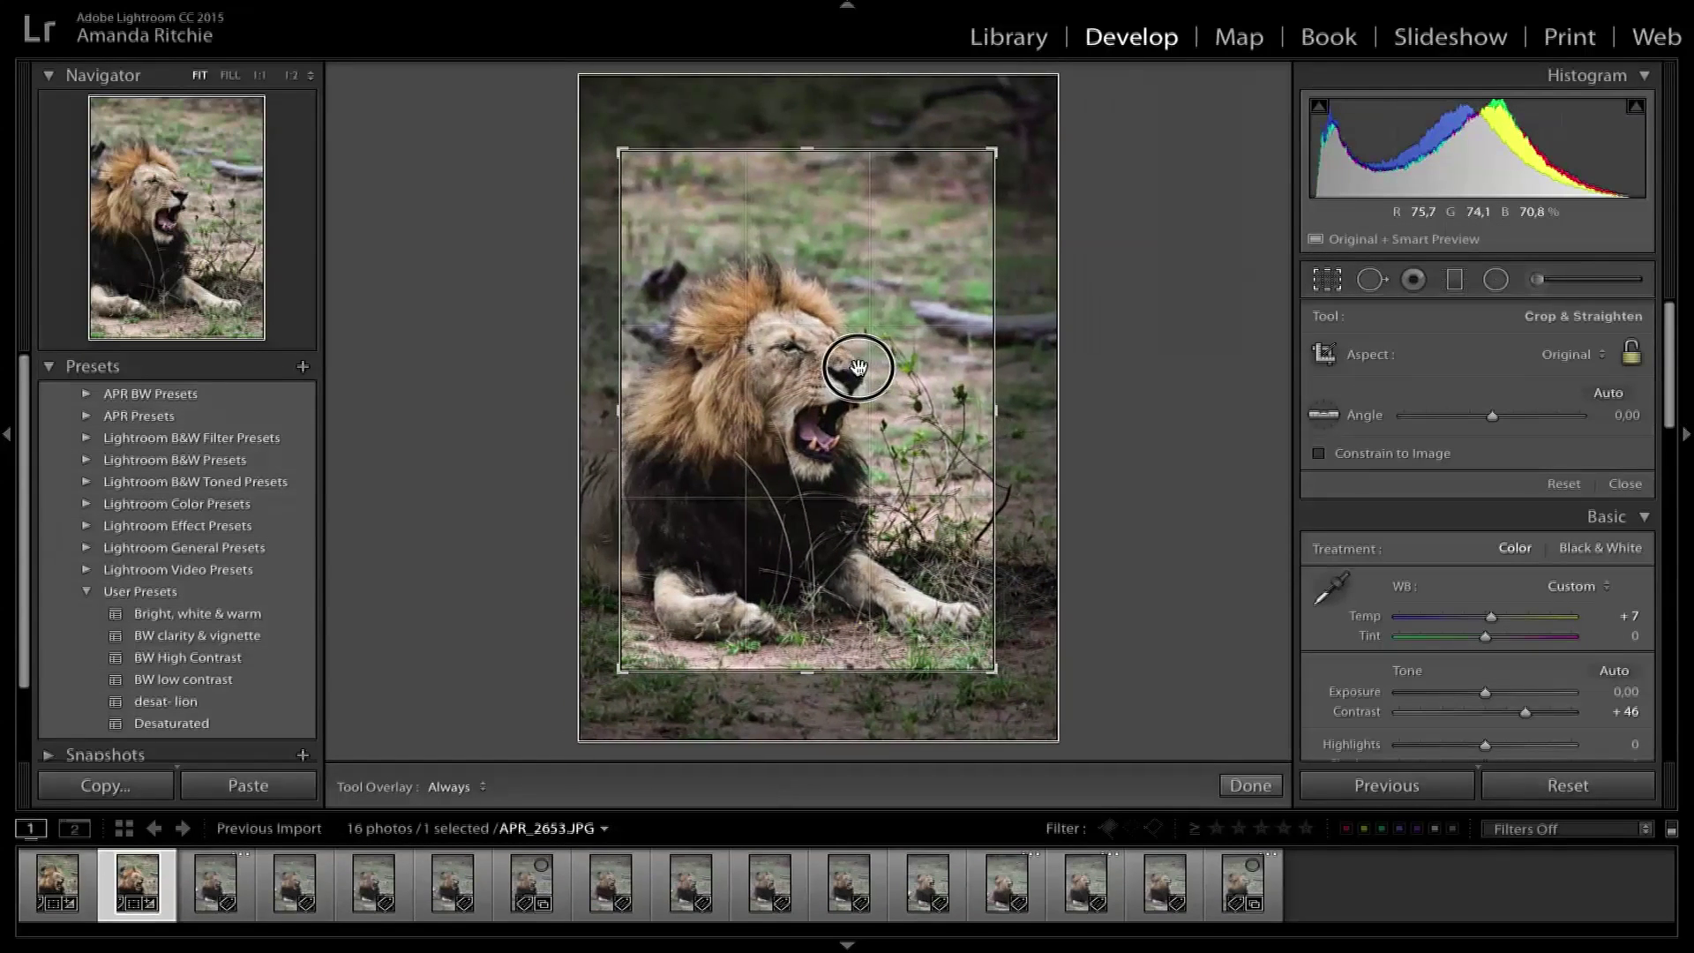
key(Return)
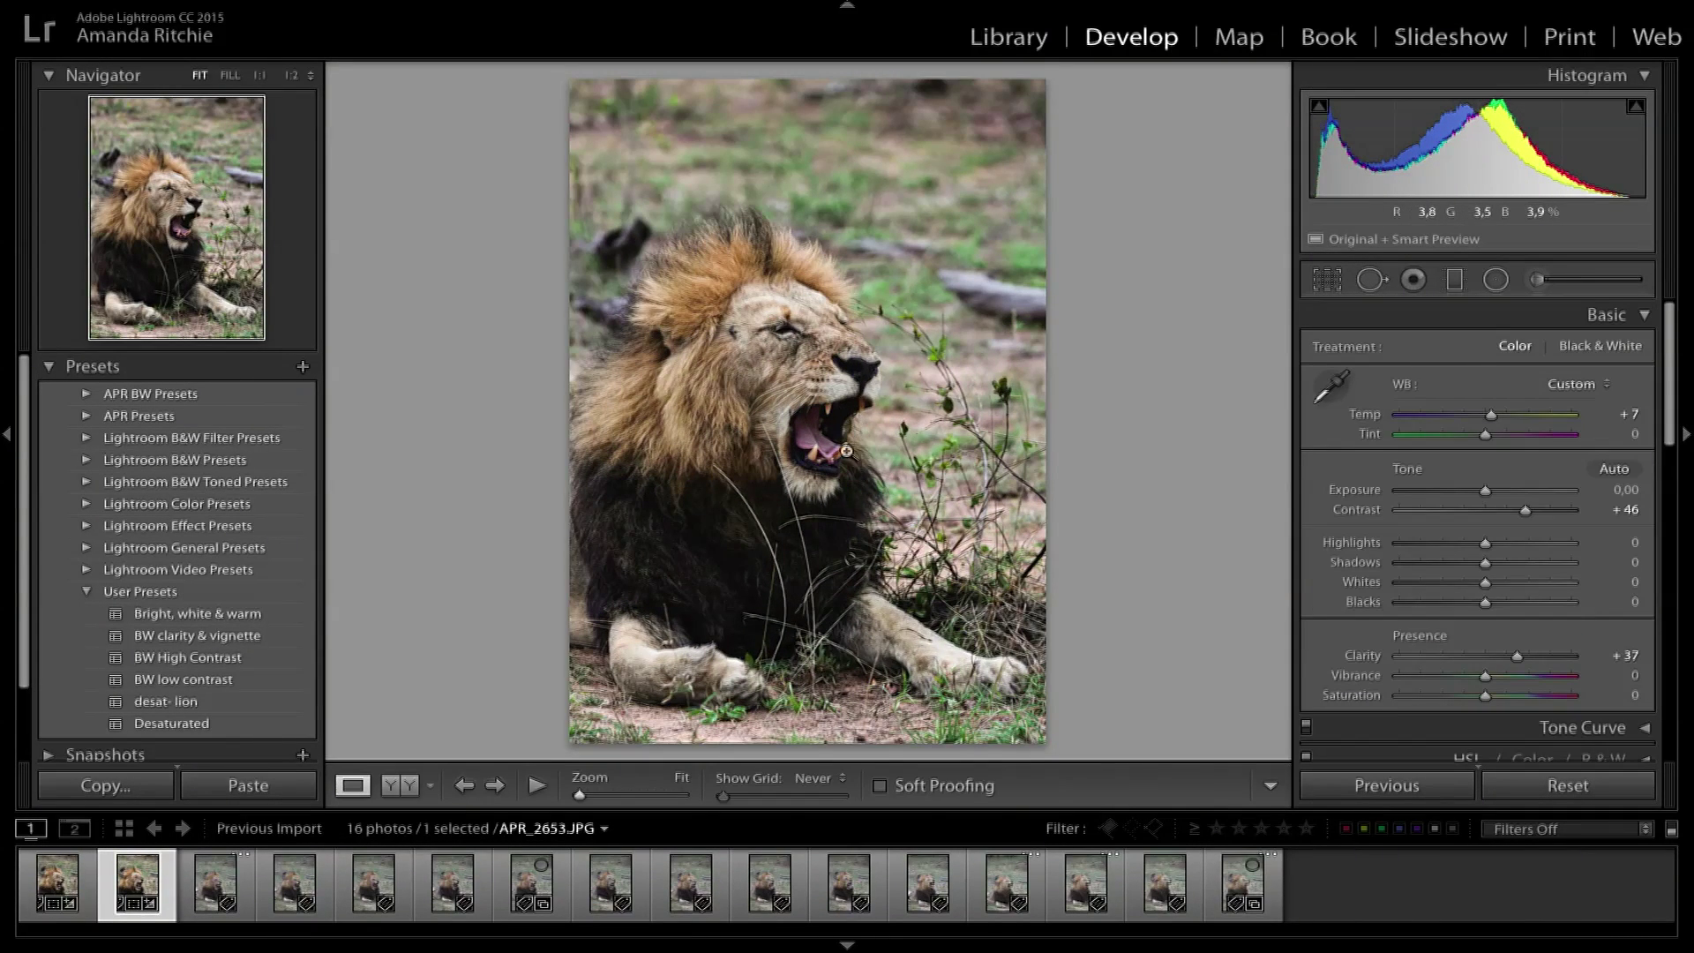
Apply the adjusted photo's settings to the eighth photo in the series using Previous.
click(610, 885)
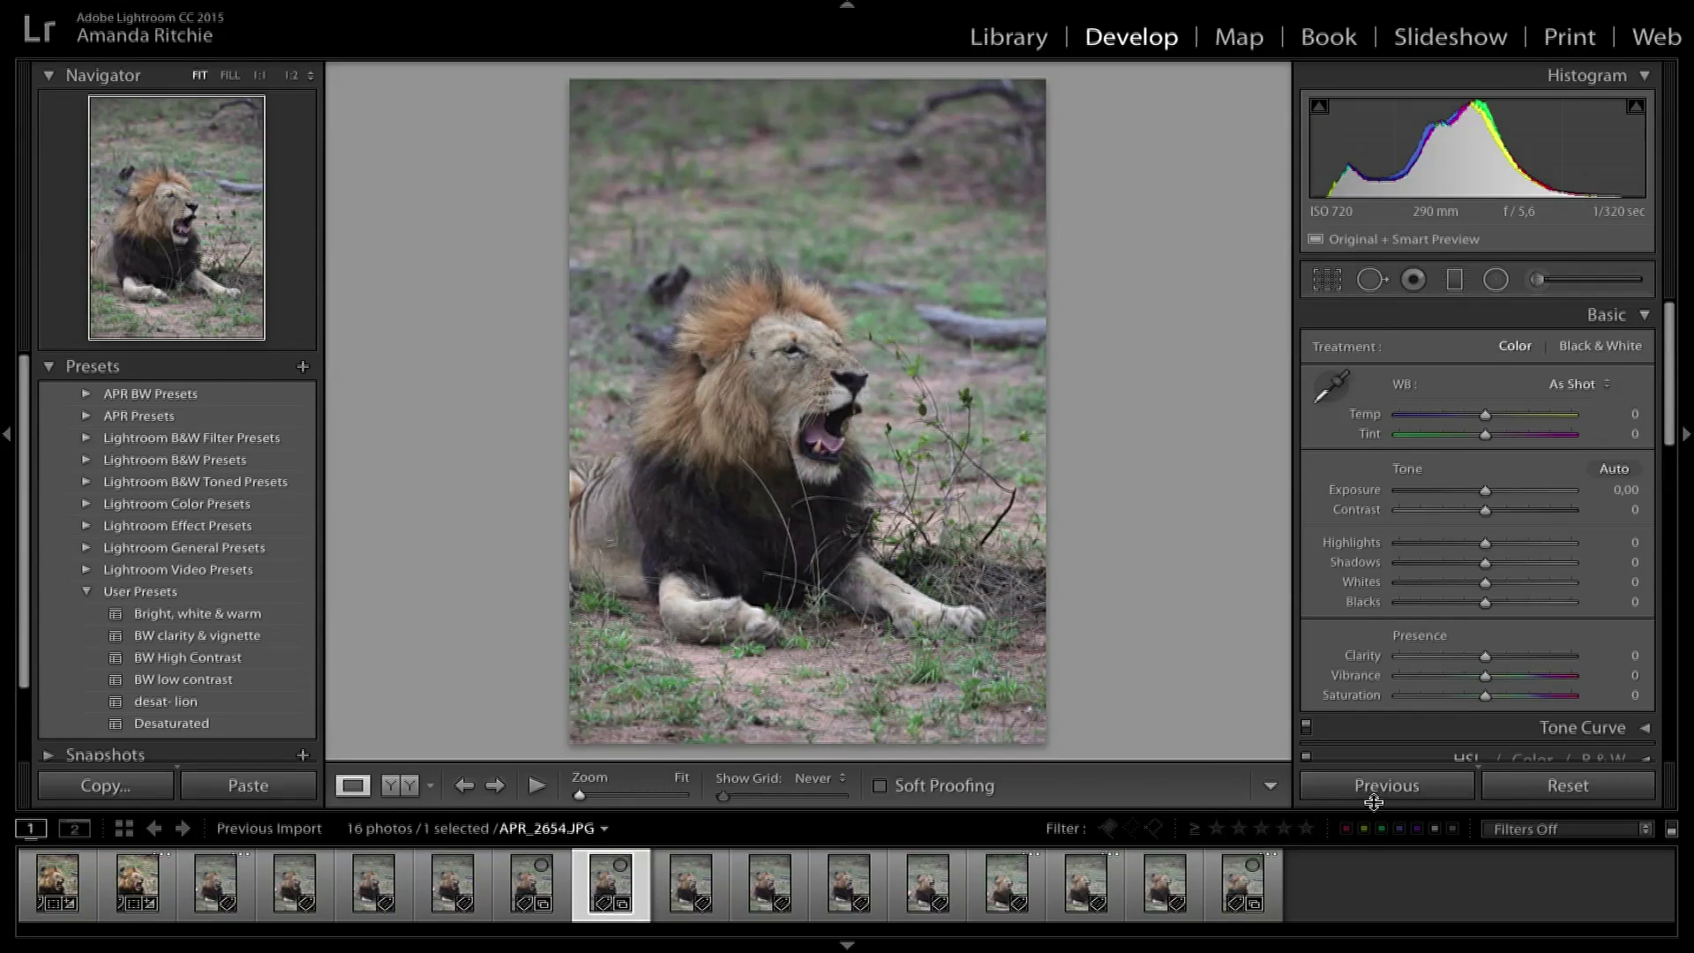
click(1383, 786)
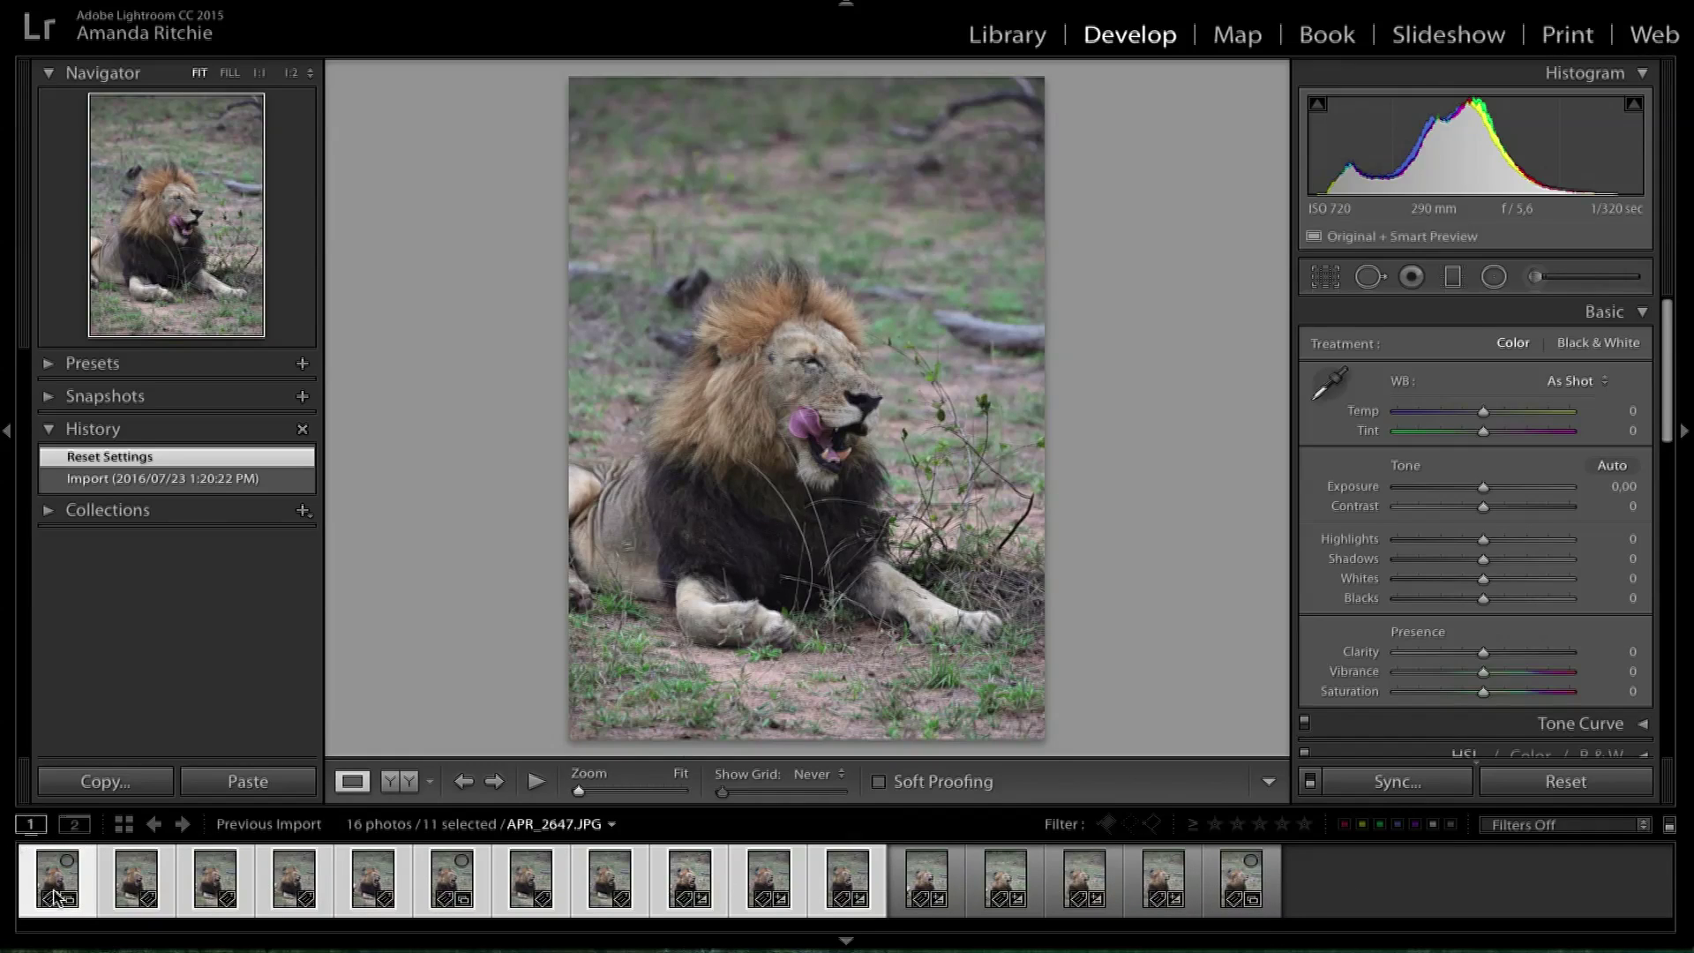
Select all 16 photos with the first one as the active photo, and switch from Sync to Auto Sync.
click(1342, 902)
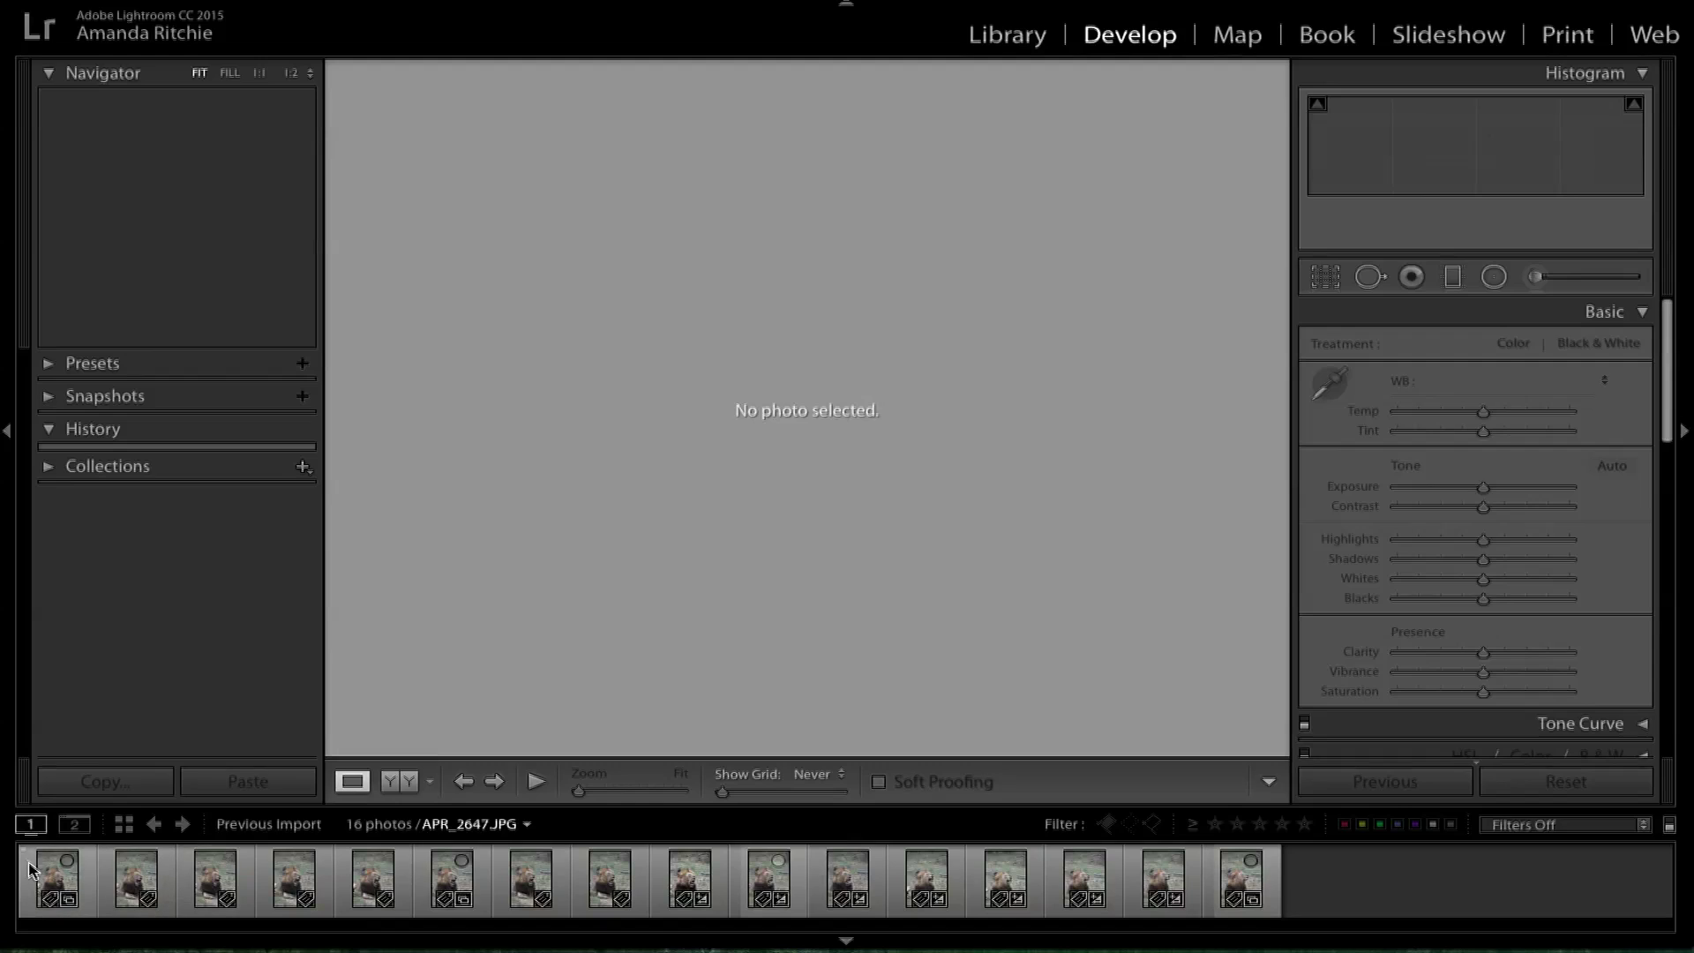
click(57, 878)
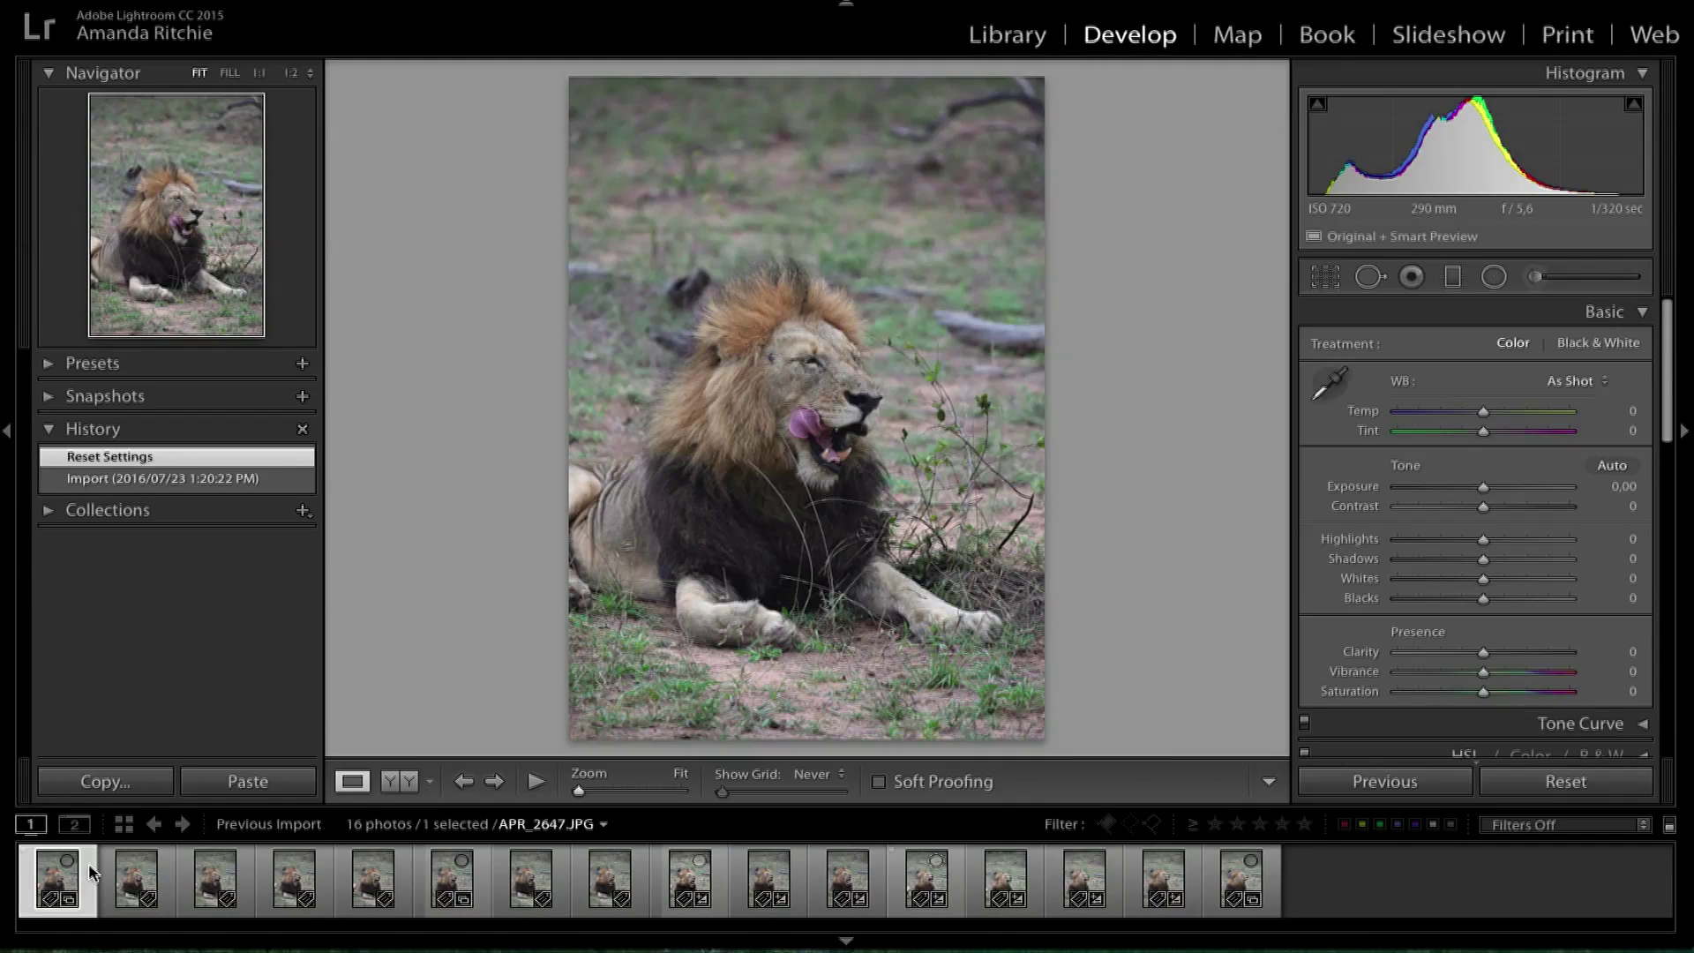
key(shift)
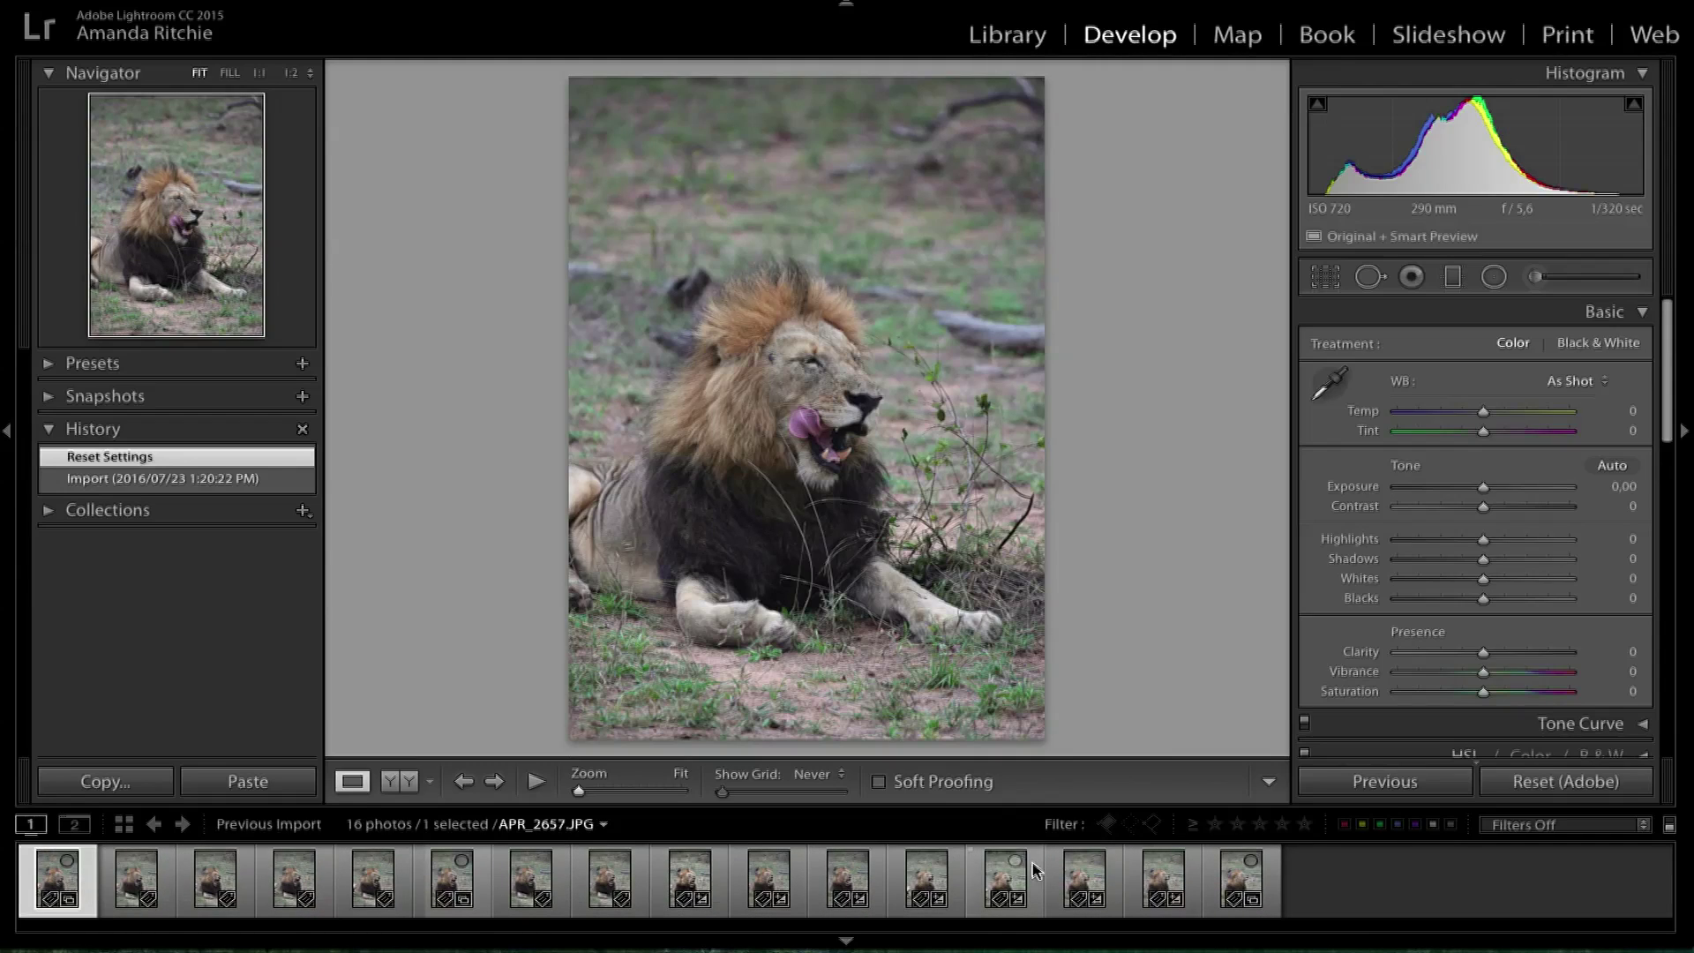
shift+click(1226, 875)
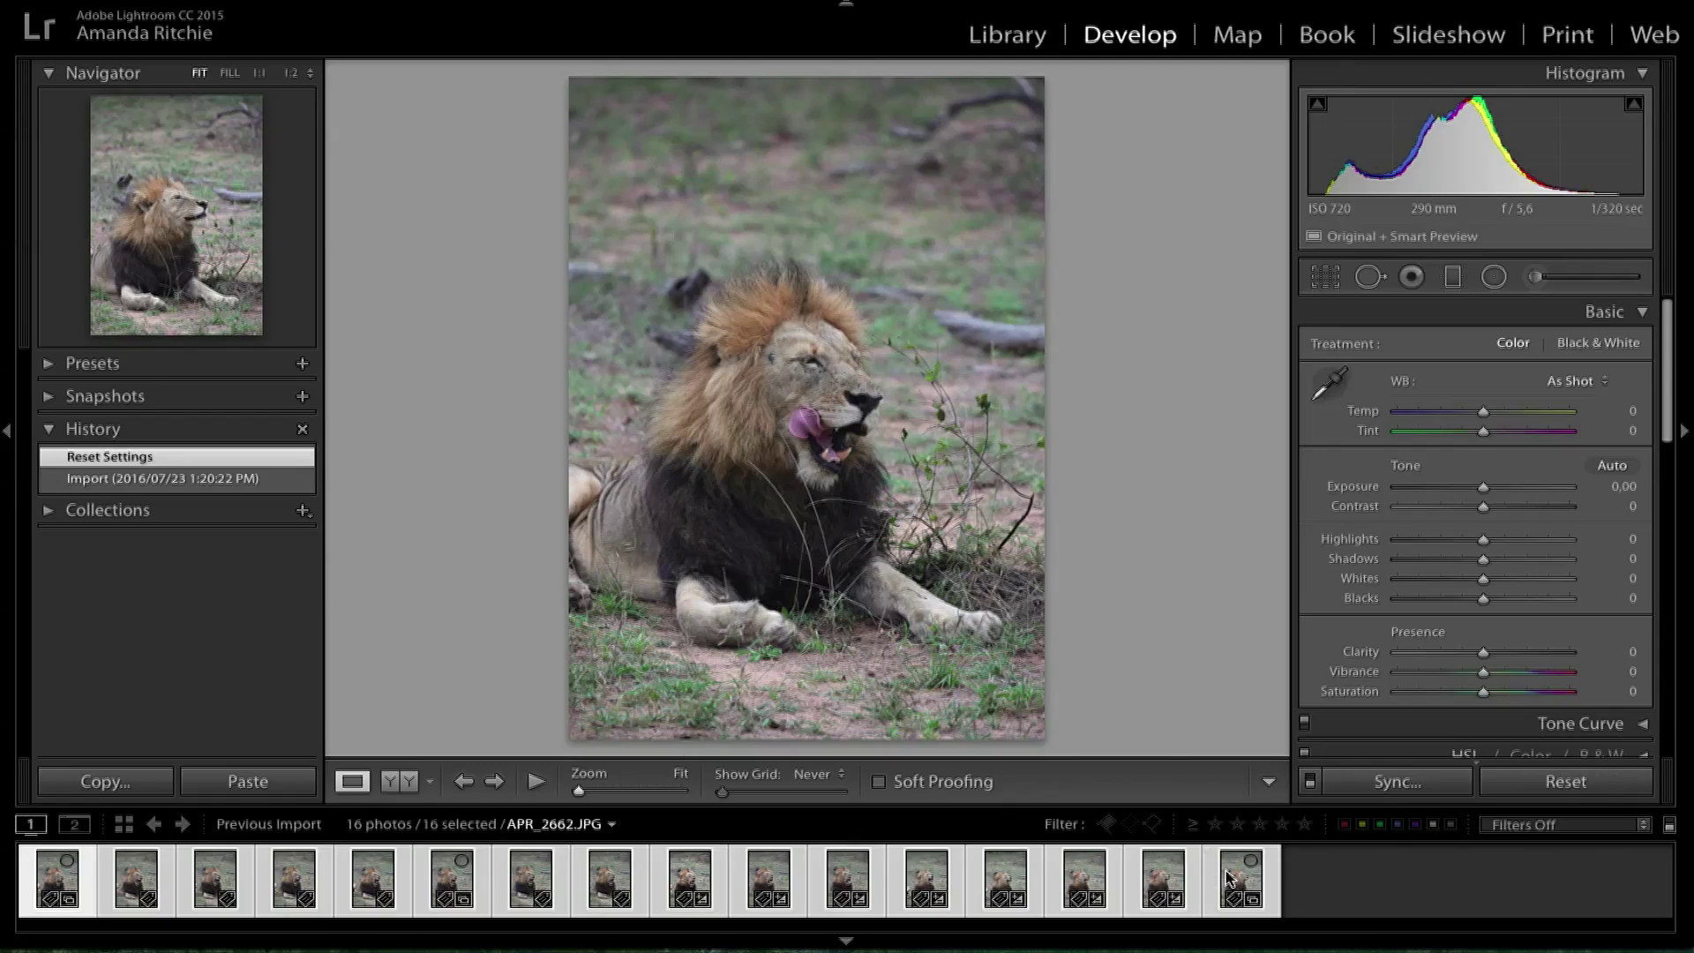
click(1311, 781)
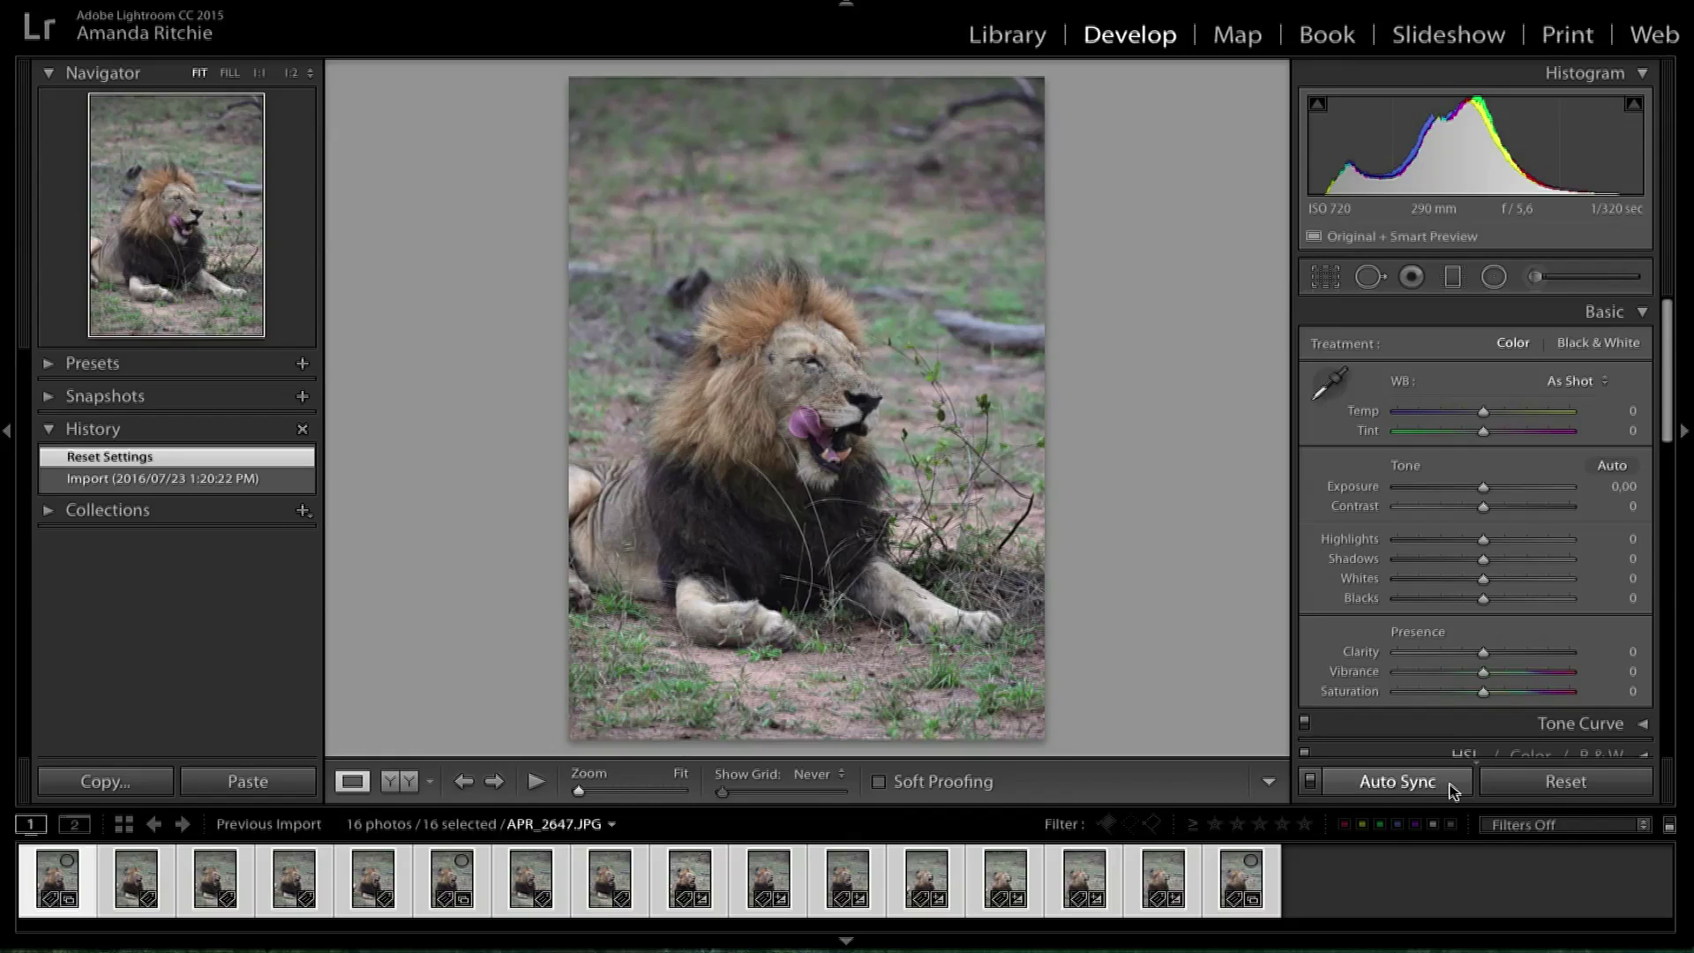
click(1419, 793)
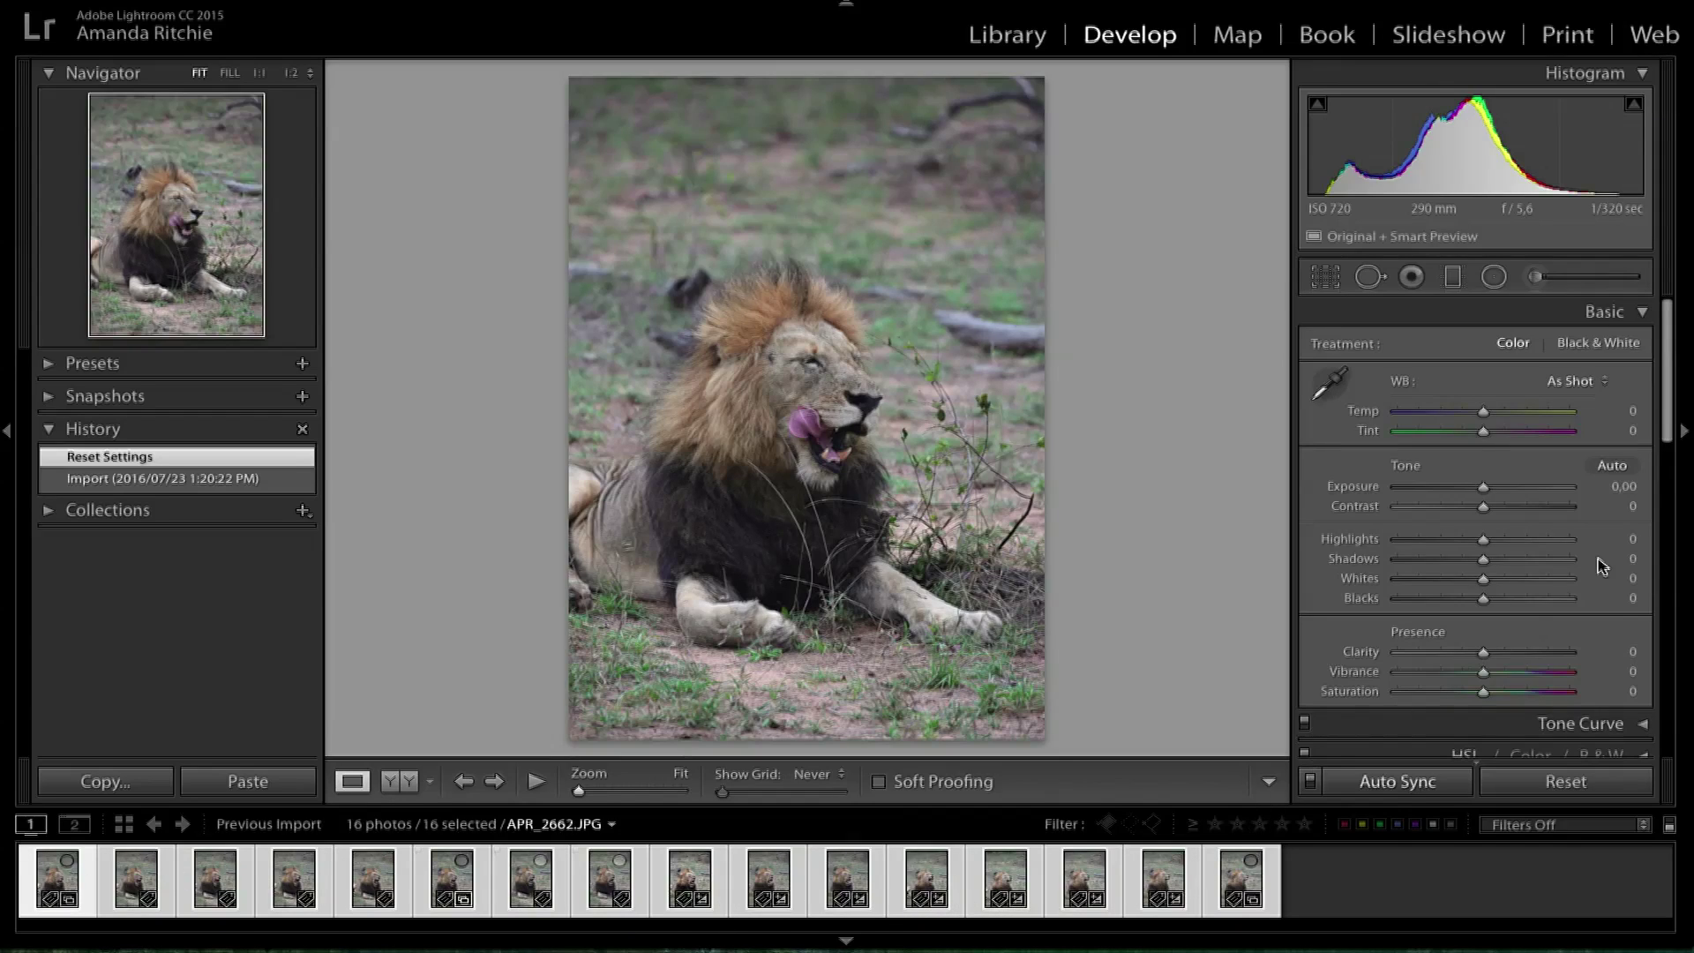
Convert the selection to black and white with Contrast +20, Shadows +75, Whites +48, Blacks −27, Clarity +38, Exposure +0.05 and Sharpening 61.
click(1588, 344)
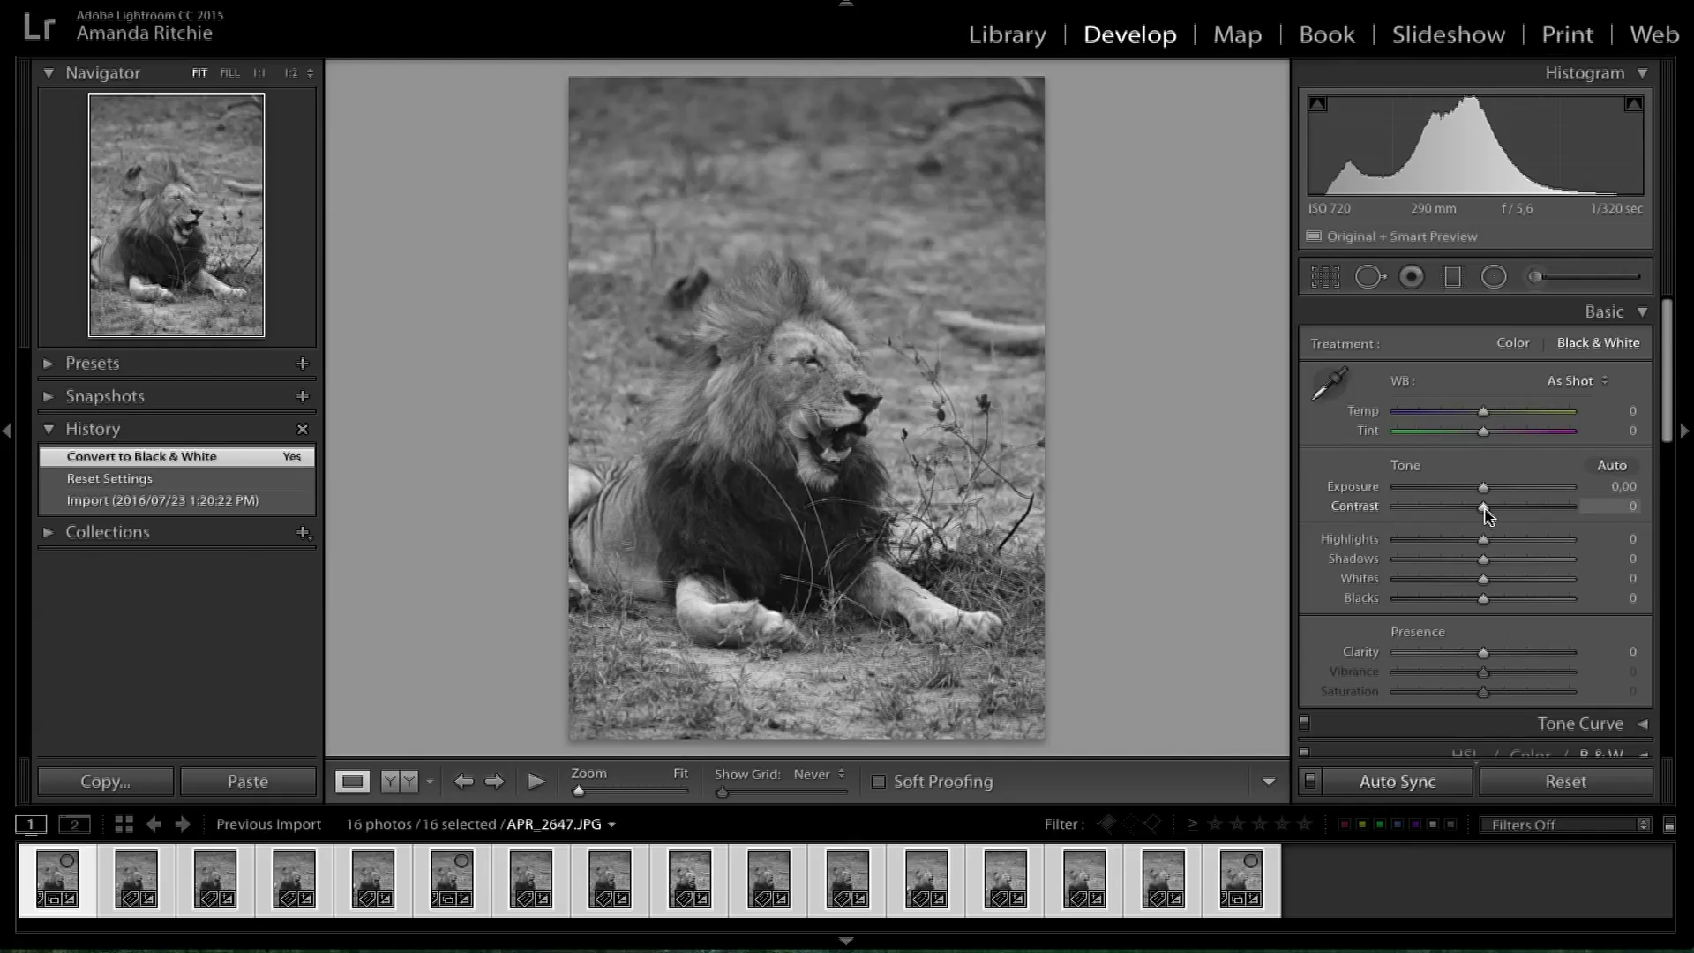
mouse_move(1483, 505)
mouse_down()
mouse_move(1501, 505)
mouse_move(1500, 560)
mouse_move(1546, 560)
mouse_move(1461, 600)
mouse_move(1519, 662)
mouse_move(1482, 487)
mouse_up()
scroll(1447, 618, down, 5)
drag(1422, 711, 1470, 703)
scroll(1500, 688, up, 5)
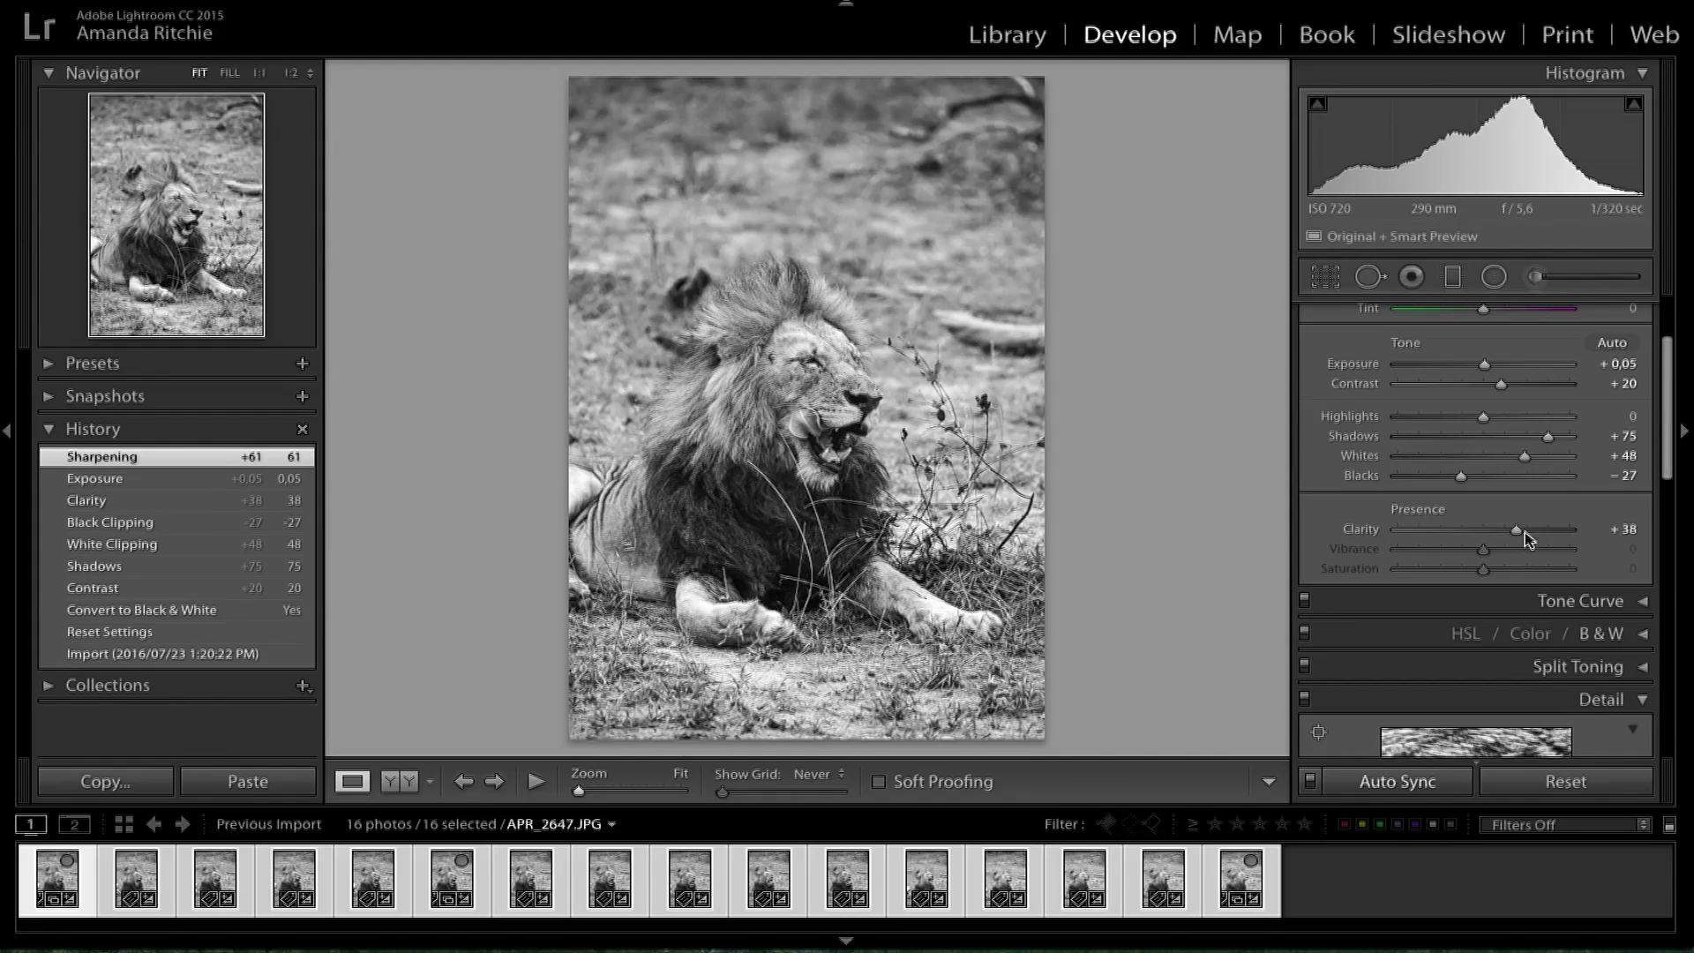
Raise Clarity to +47 and the Sharpening amount to 65, and set the Post-Crop Vignetting amount to −11 for the selection.
drag(1516, 530, 1523, 529)
scroll(1495, 671, down, 2)
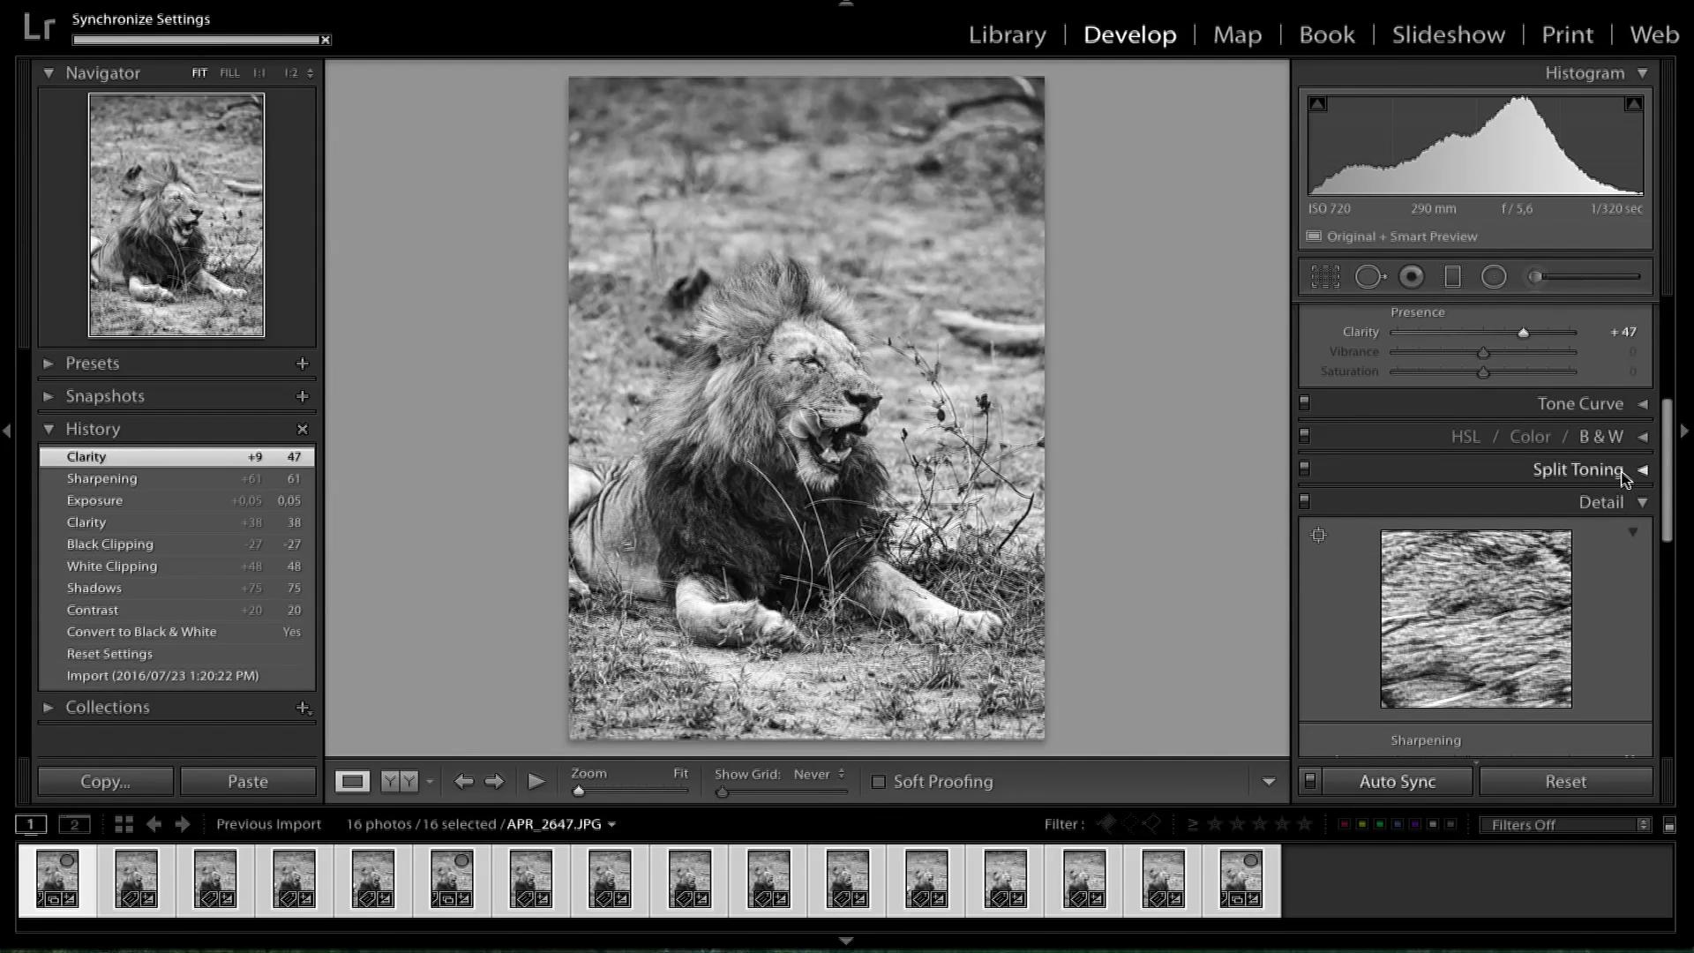
scroll(1564, 640, down, 3)
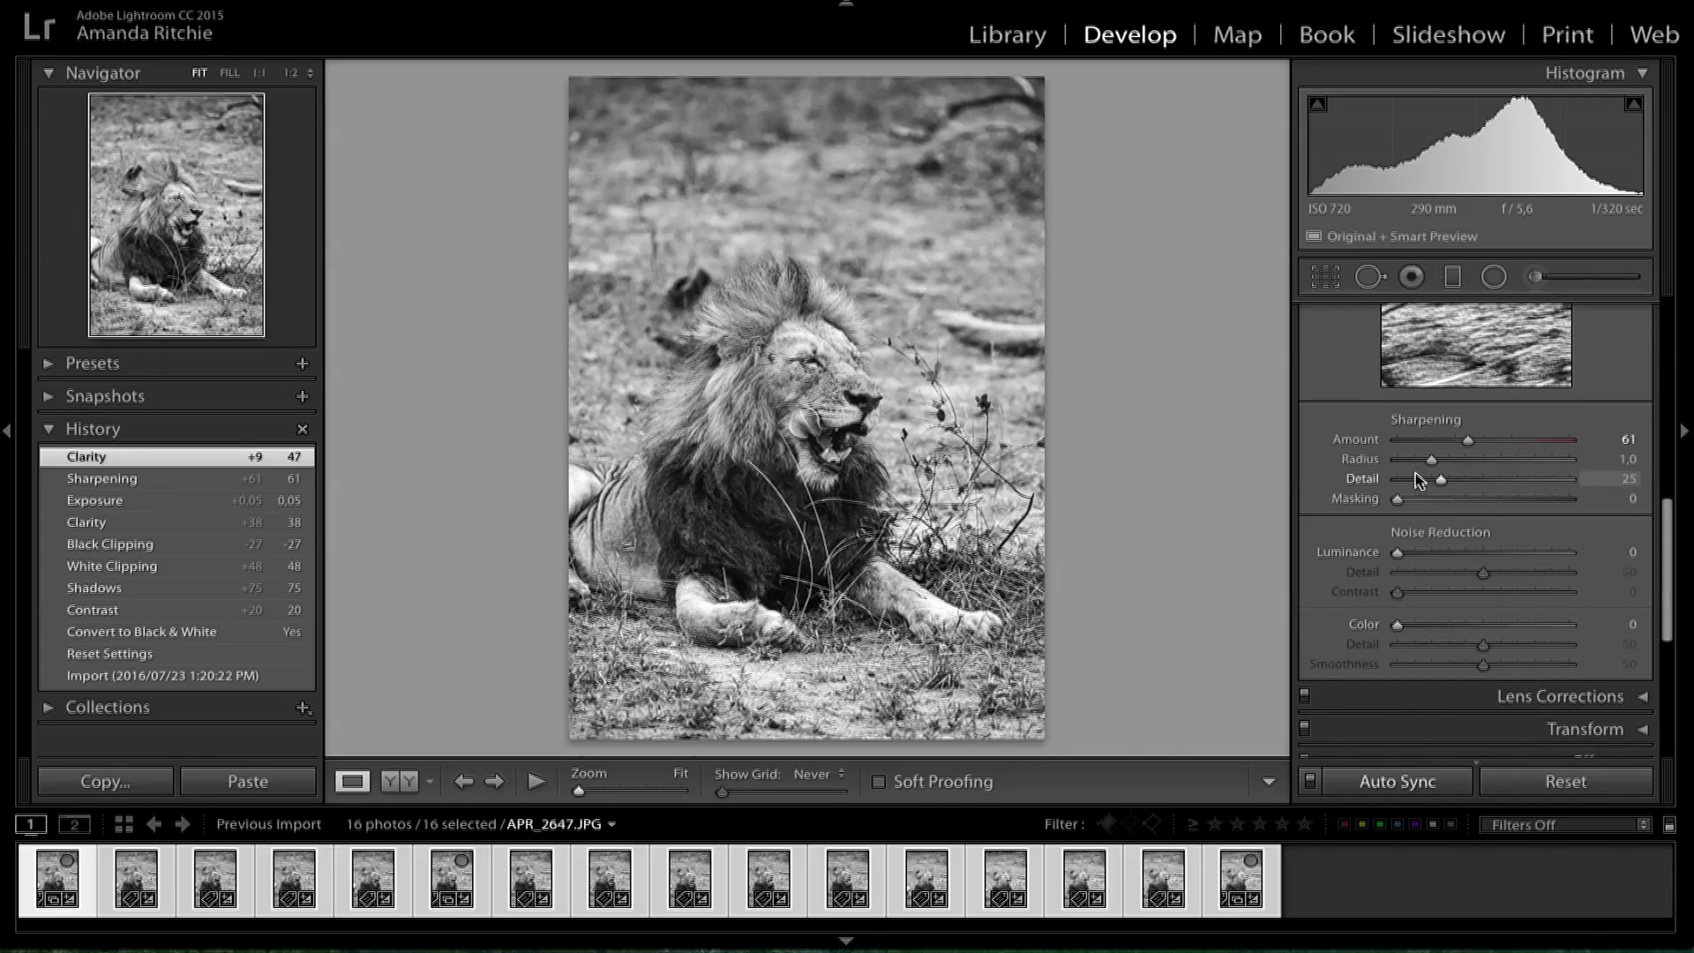
drag(1468, 440, 1472, 440)
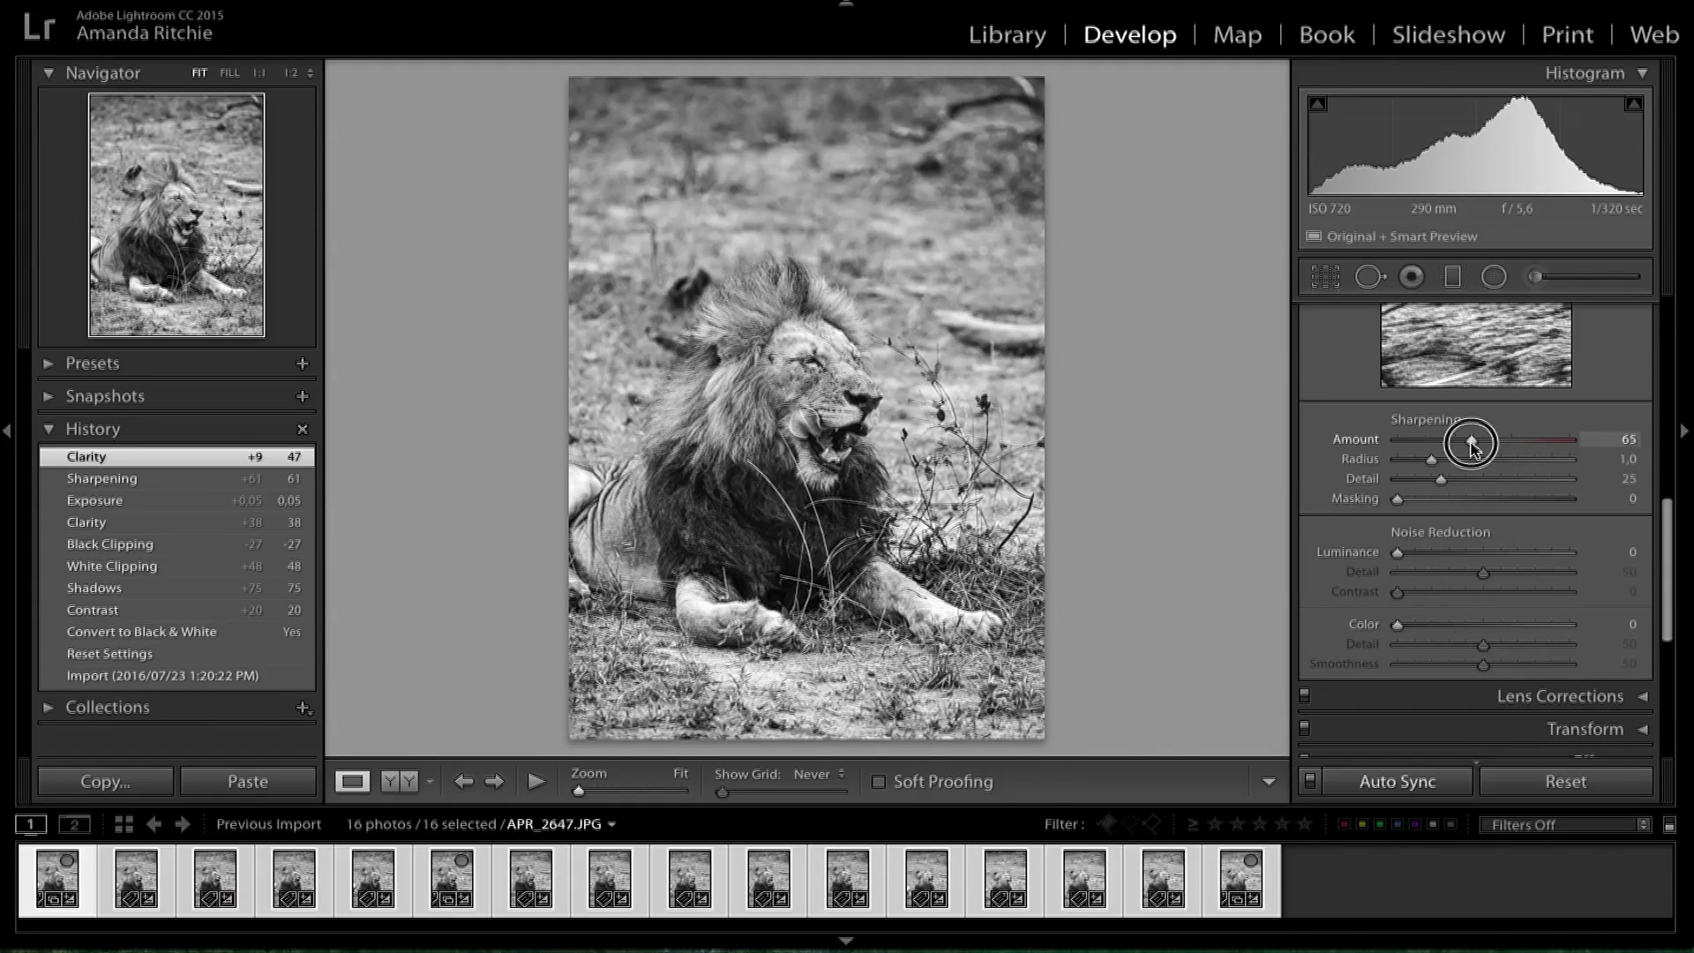
scroll(1531, 600, down, 2)
drag(1483, 701, 1474, 702)
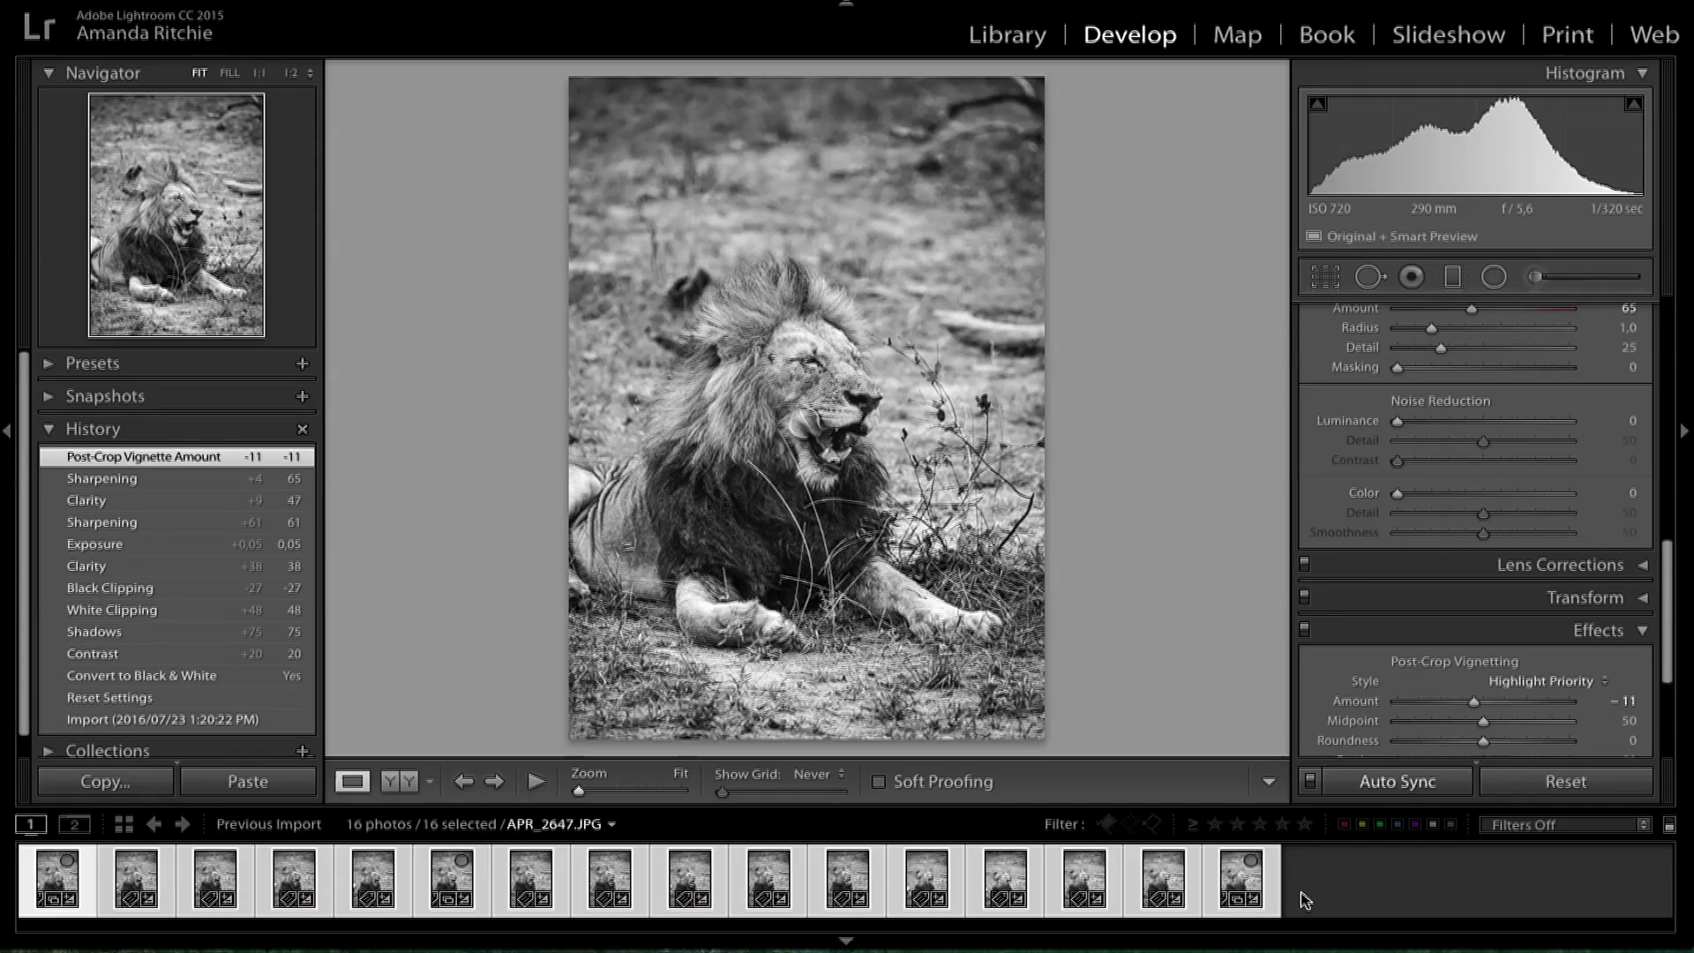
Reset the Develop settings of all 16 photos and select only the first photo.
click(1536, 788)
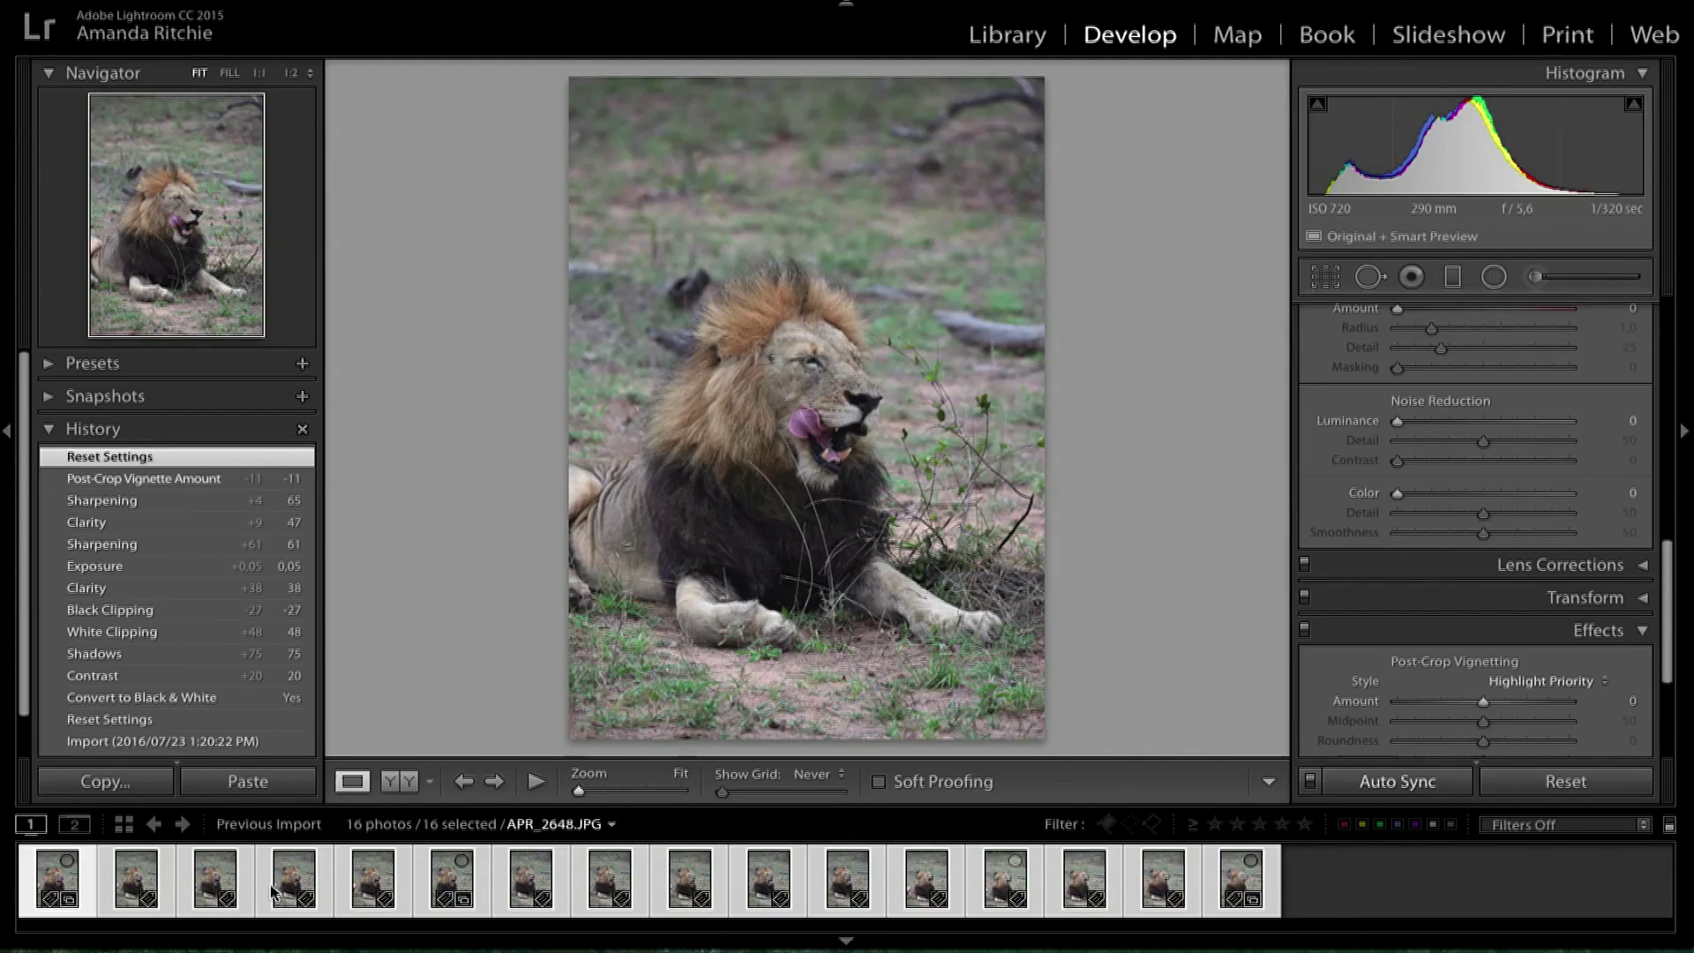
click(1288, 891)
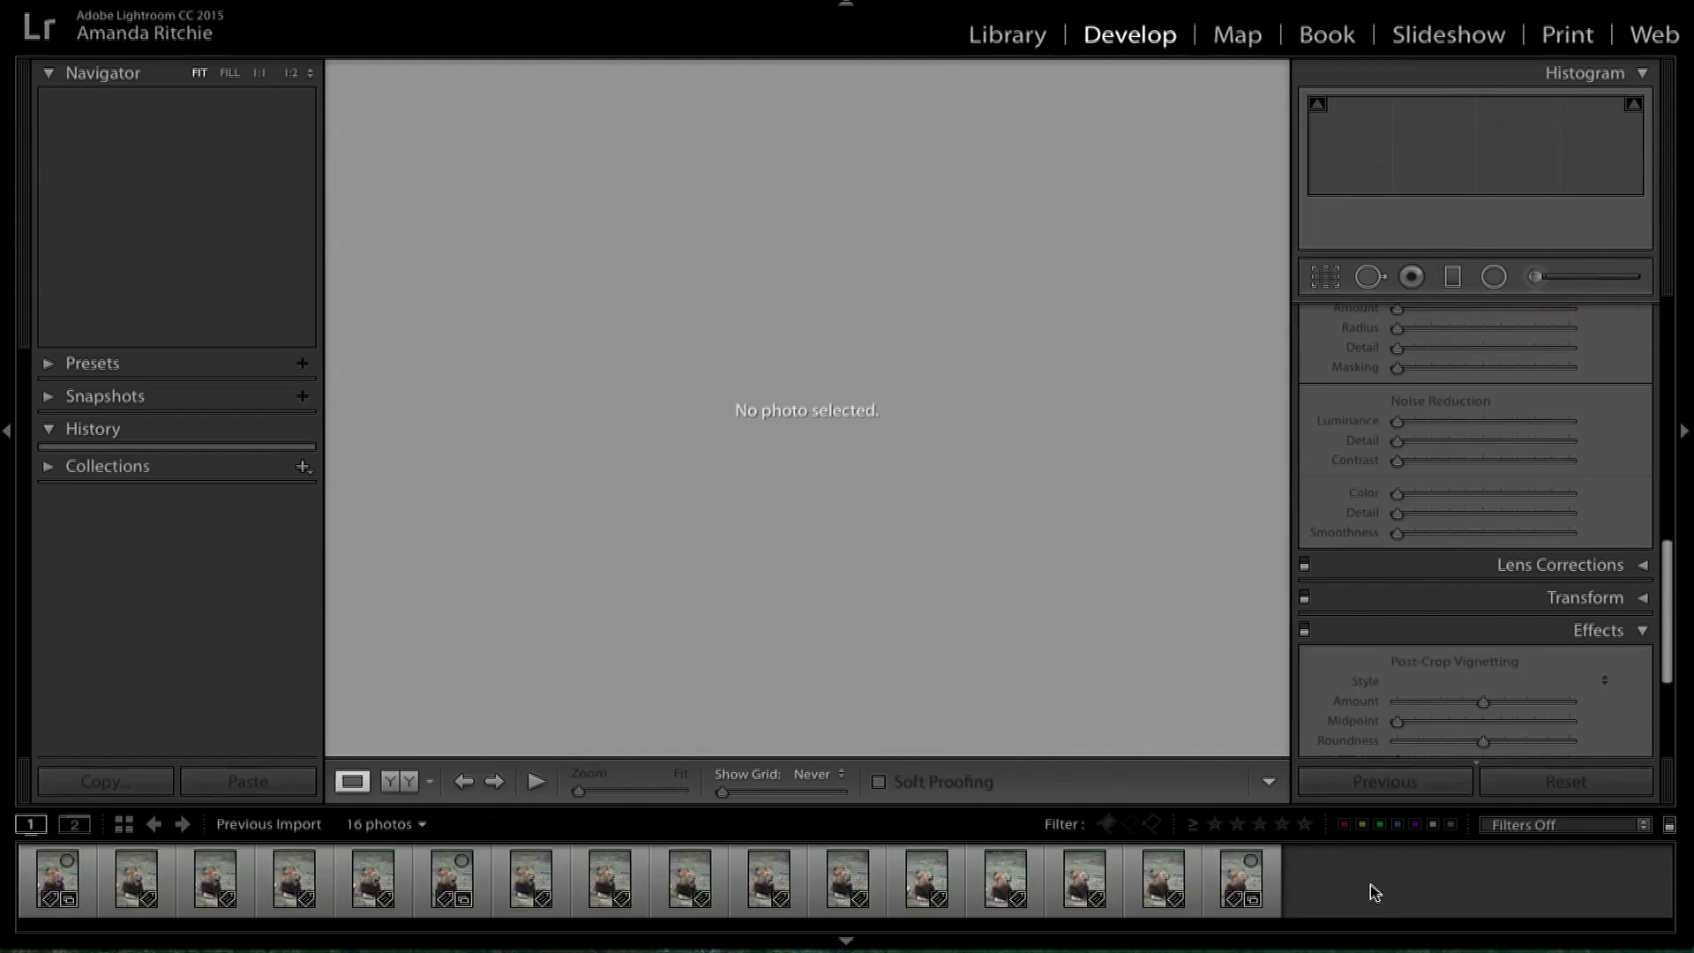
click(71, 880)
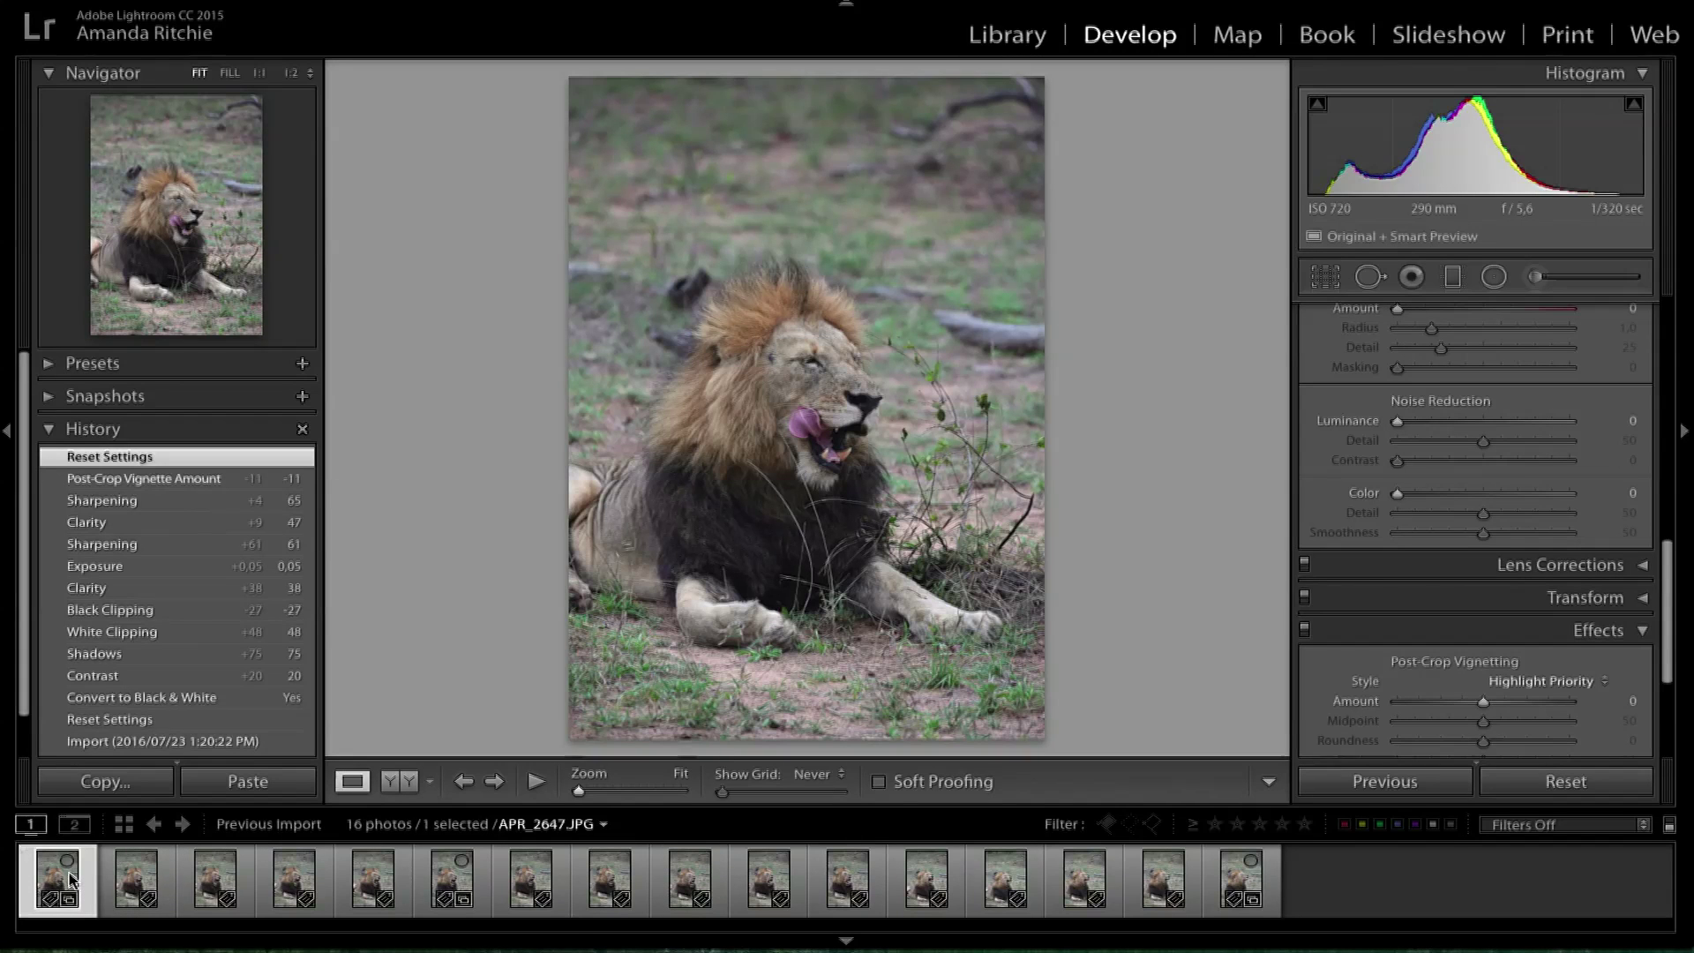
Collapse the edit history and set Vibrance to −22 and Saturation to −21 on the first photo.
click(50, 429)
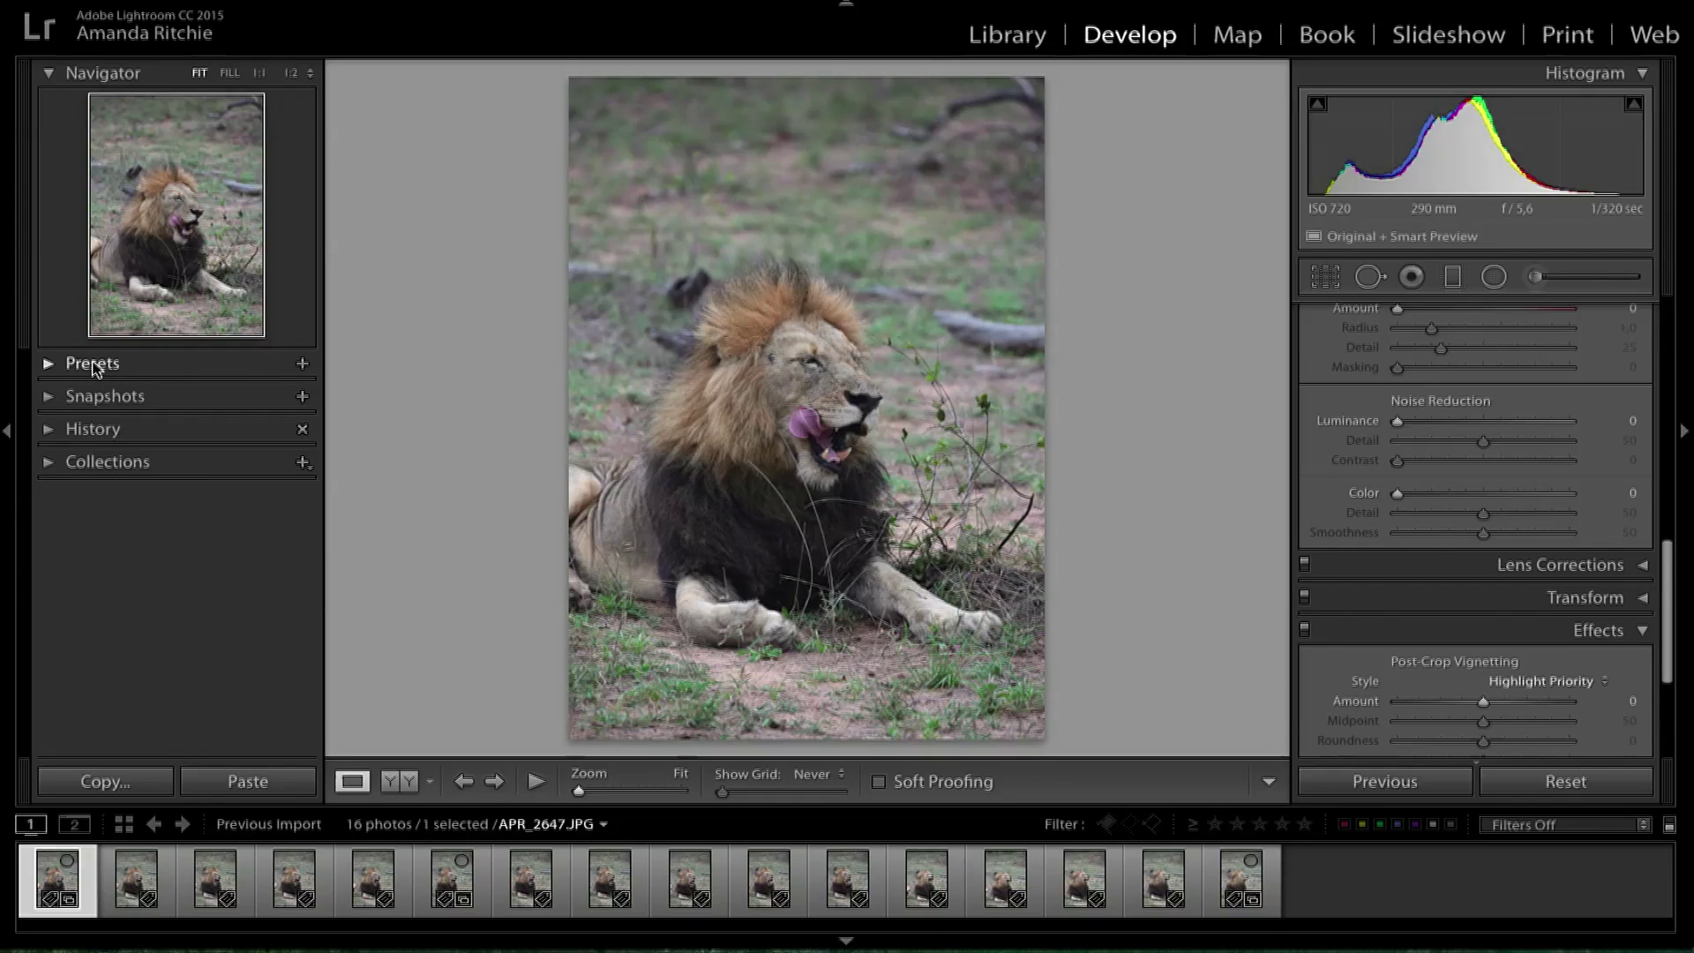
scroll(1491, 395, up, 10)
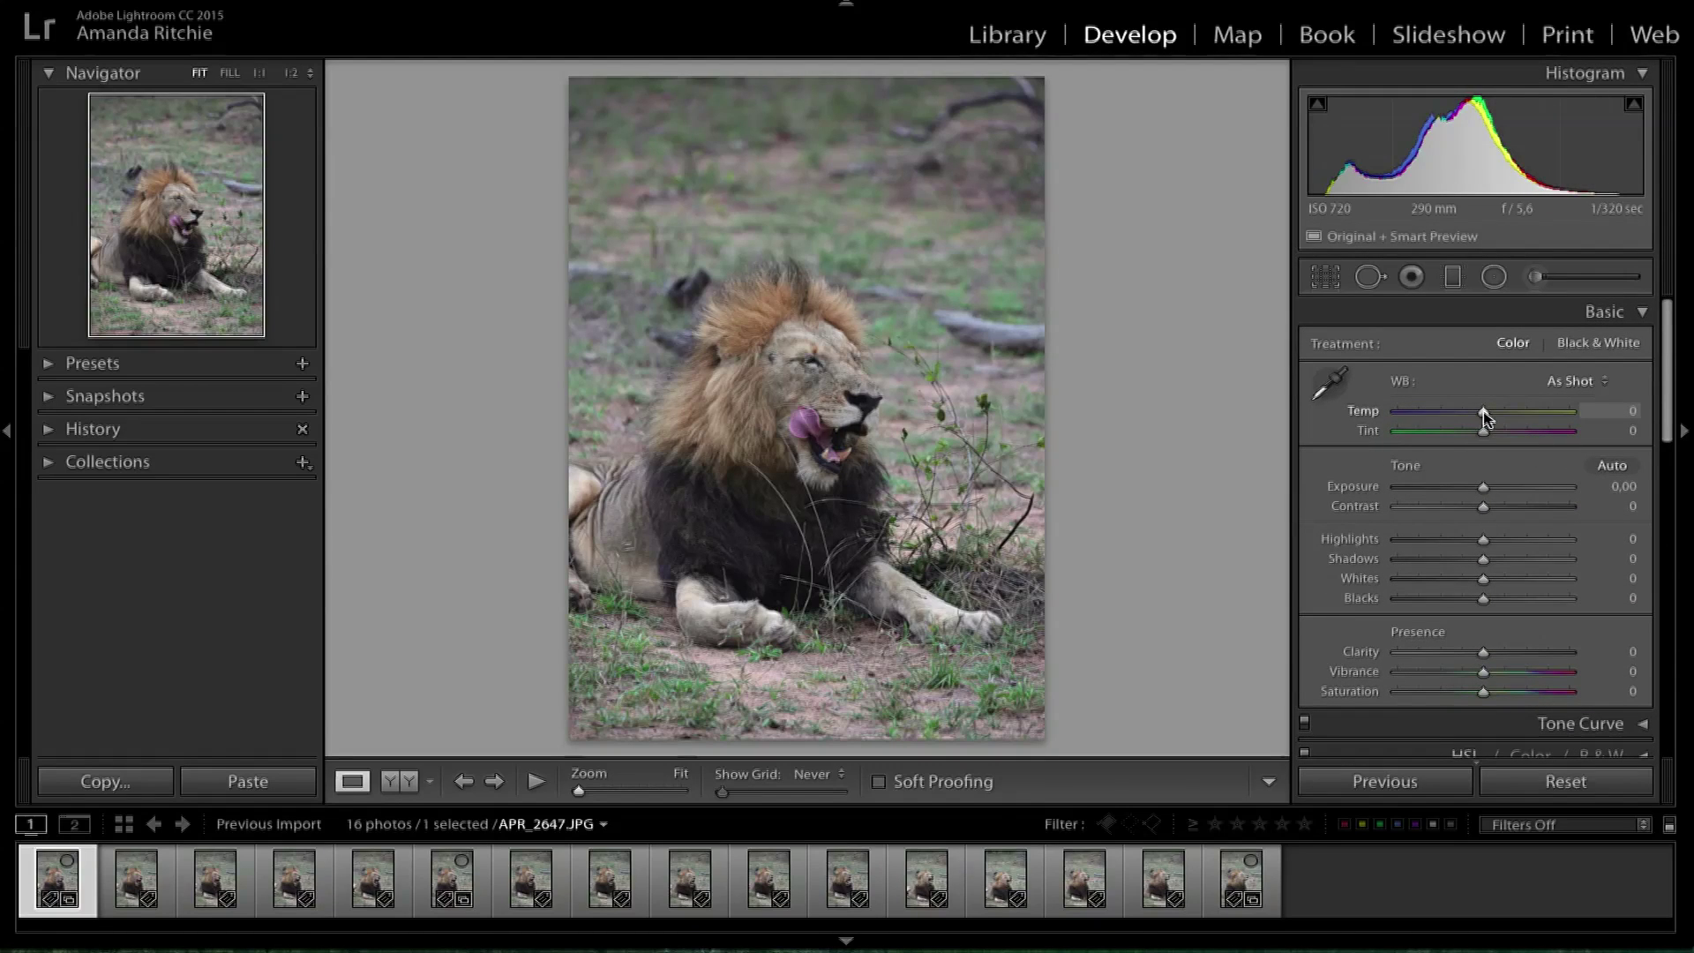
scroll(1456, 600, down, 2)
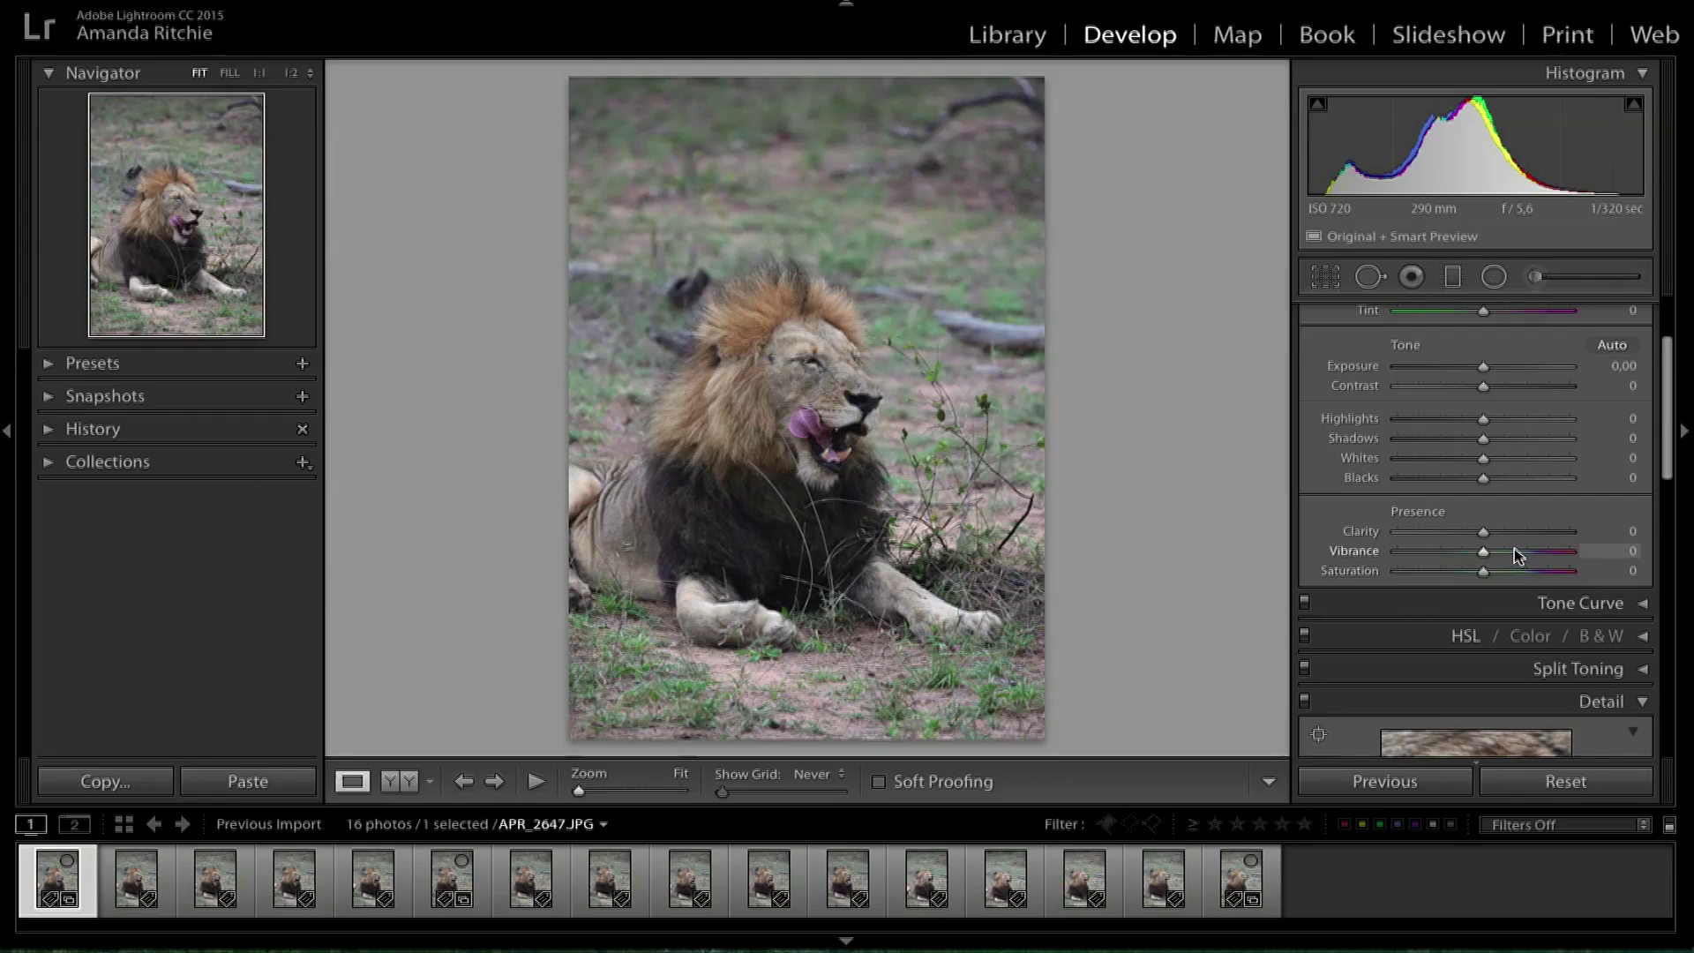
mouse_move(1483, 555)
mouse_down()
mouse_move(1464, 554)
mouse_move(1486, 576)
mouse_move(1463, 573)
mouse_up()
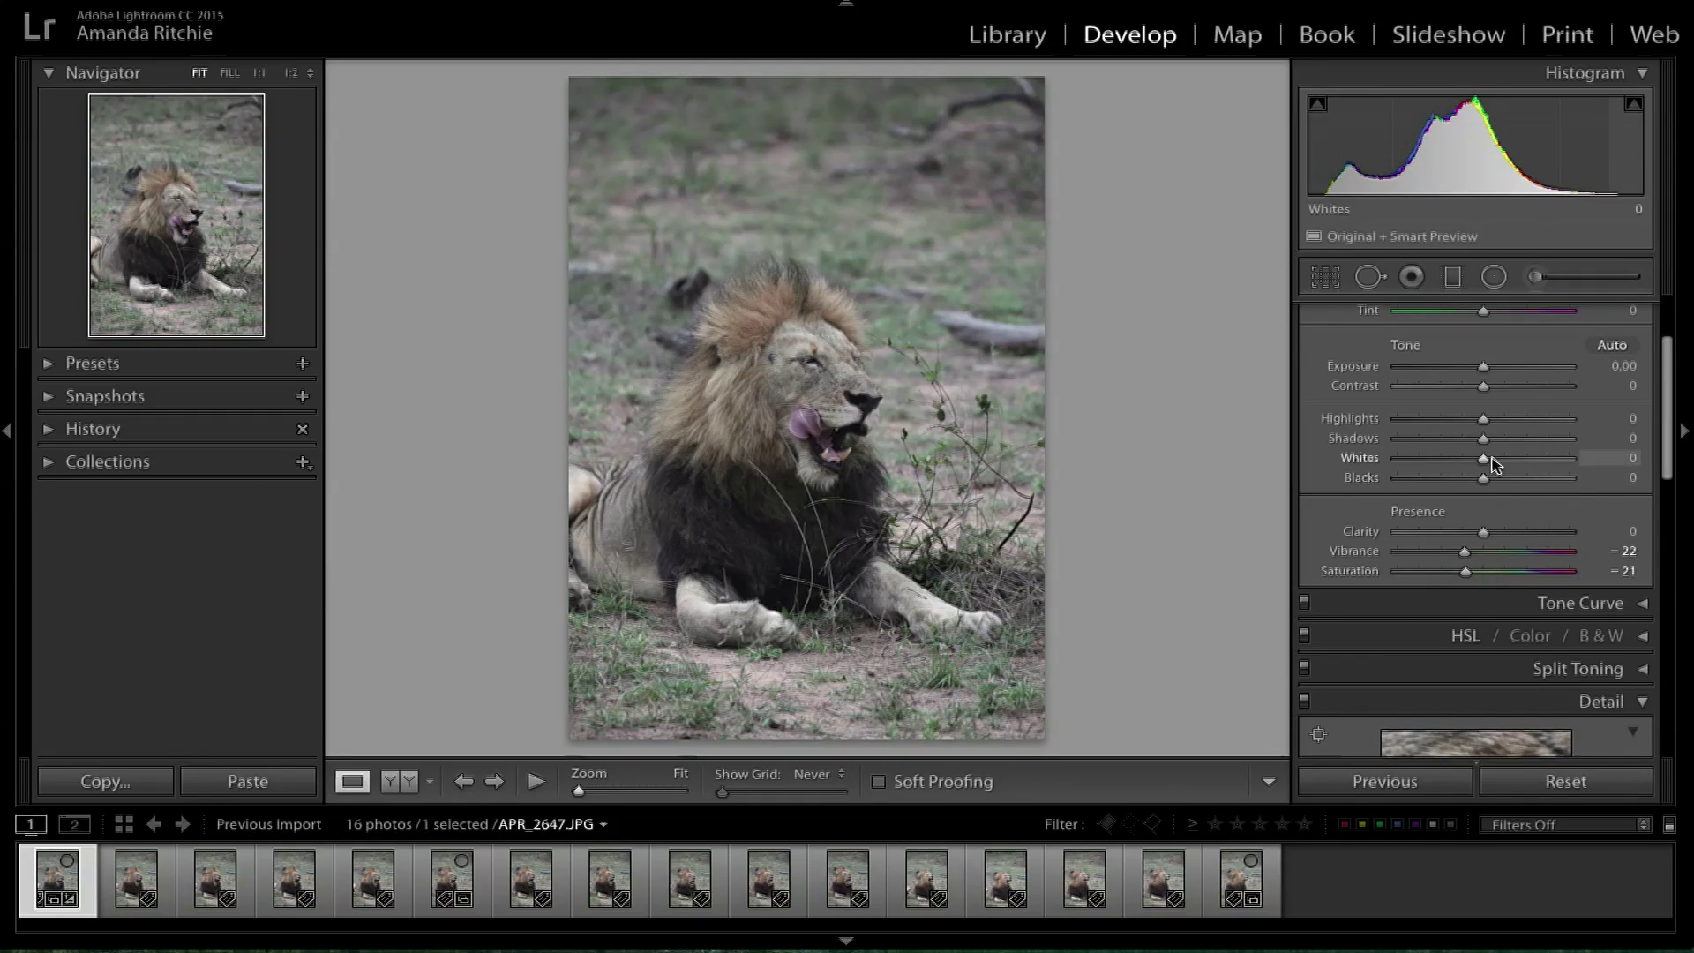
Set the first photo's Contrast to +46, Whites to +35, Blacks to −20 and Temp to +1.
mouse_move(1485, 458)
mouse_down()
mouse_move(1512, 458)
mouse_move(1467, 478)
mouse_up()
mouse_move(1491, 385)
mouse_down()
mouse_move(1532, 385)
mouse_move(1489, 415)
mouse_up()
scroll(1518, 446, down, 1)
scroll(1521, 461, up, 3)
scroll(1489, 468, down, 2)
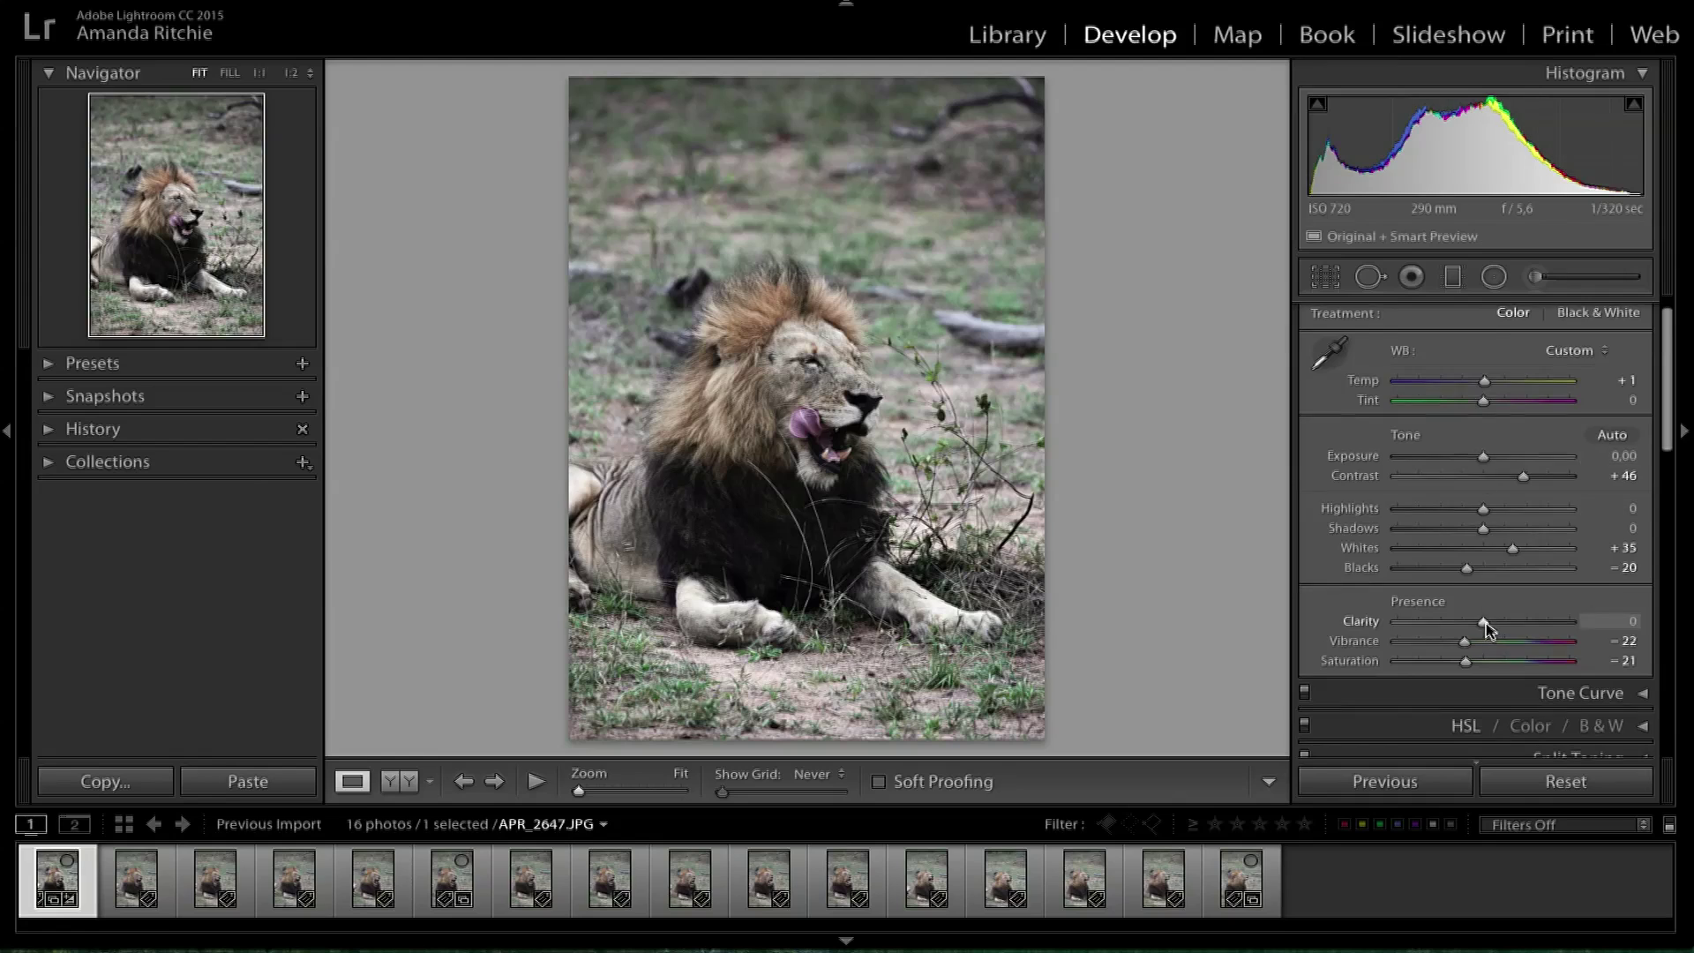
Set the first photo's Shadows to +31, Whites to +43 and Clarity to +50.
drag(1483, 505, 1525, 534)
scroll(1525, 533, down, 5)
drag(1484, 377, 1528, 381)
drag(1668, 450, 1686, 552)
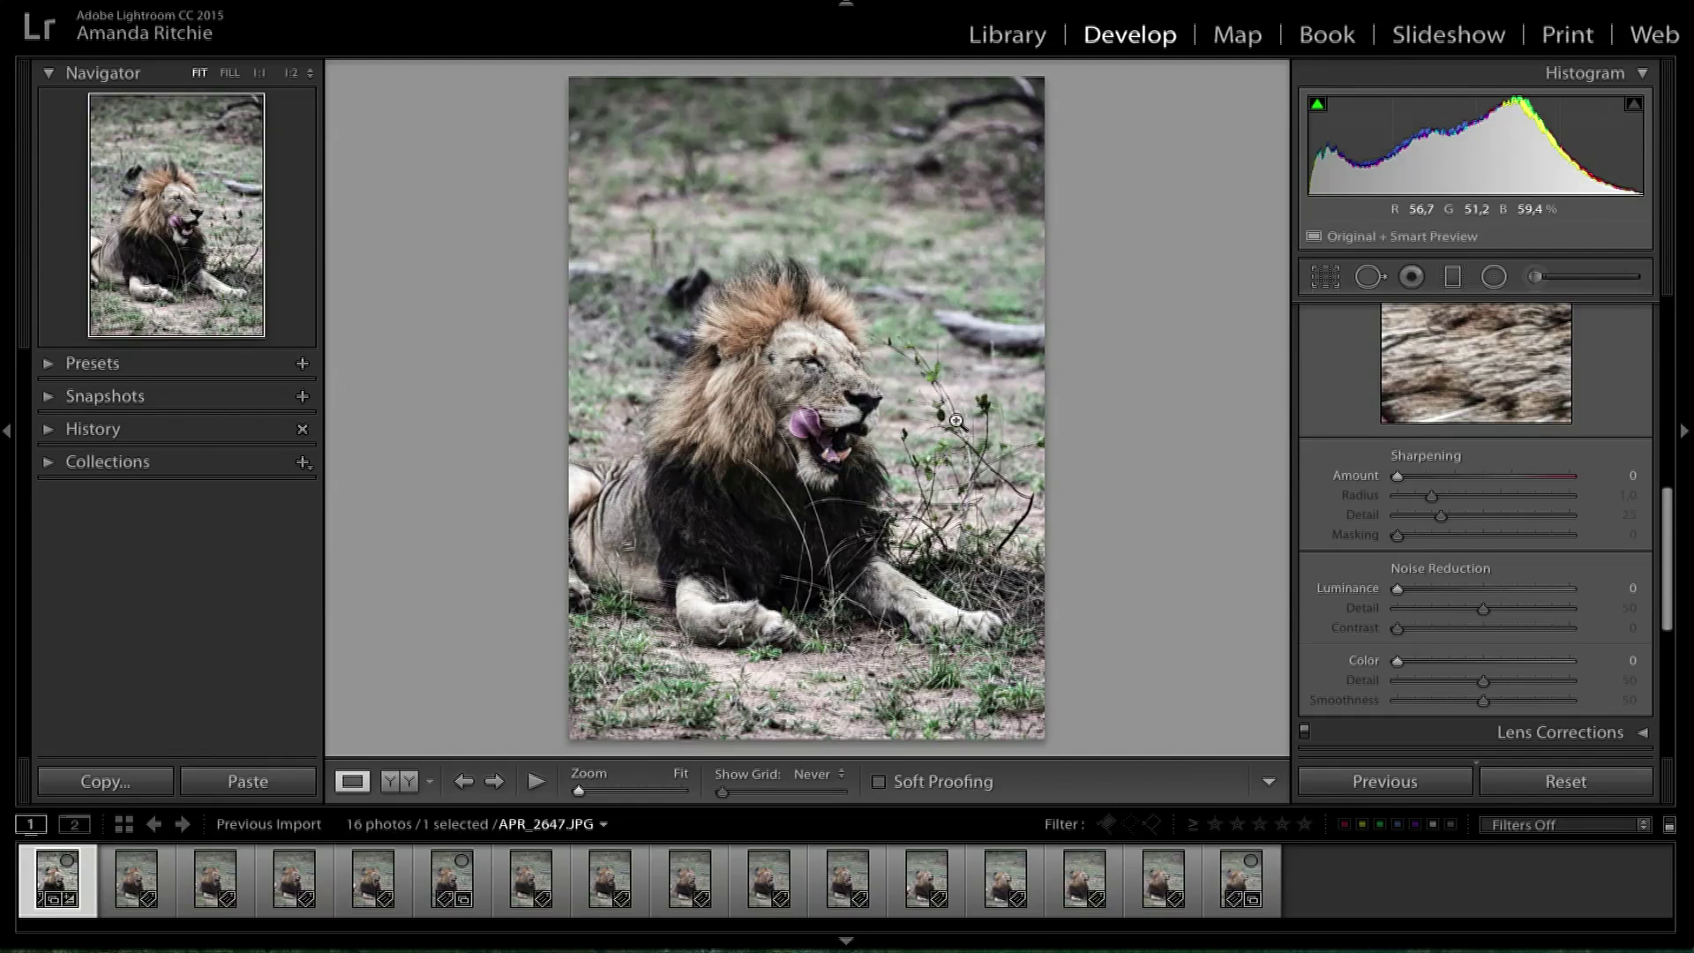
scroll(1491, 362, up, 10)
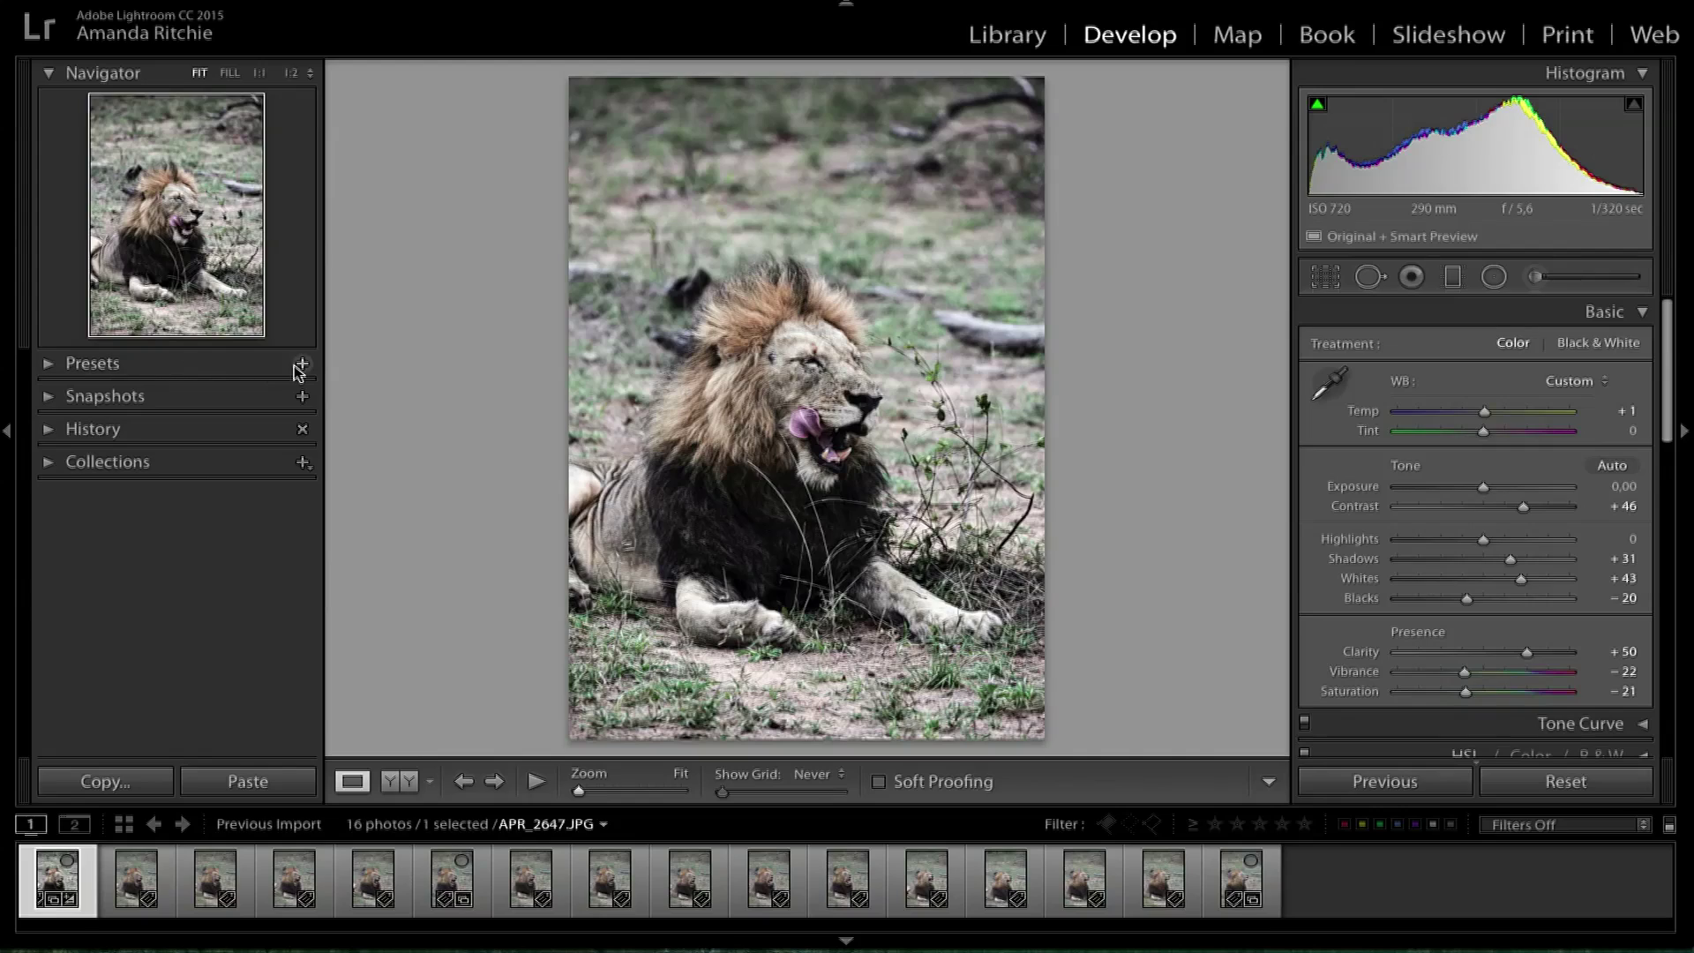
Open the list of develop presets and look through the APR Presets folder, collapsing both APR folders.
click(50, 368)
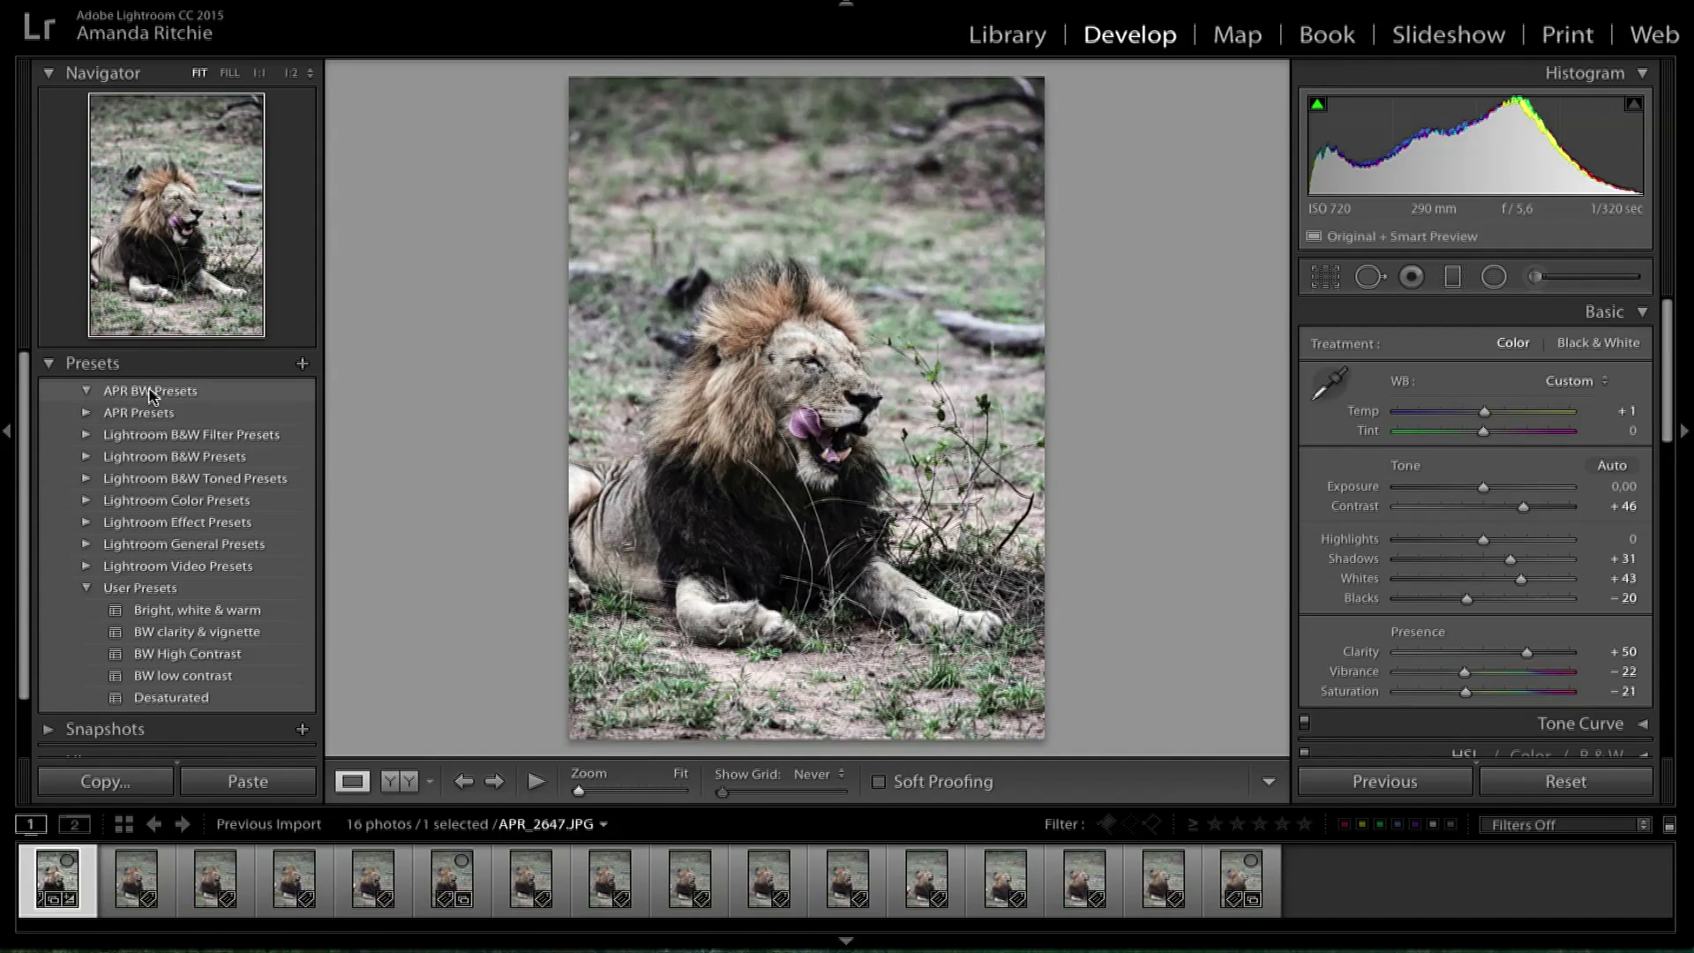
click(92, 394)
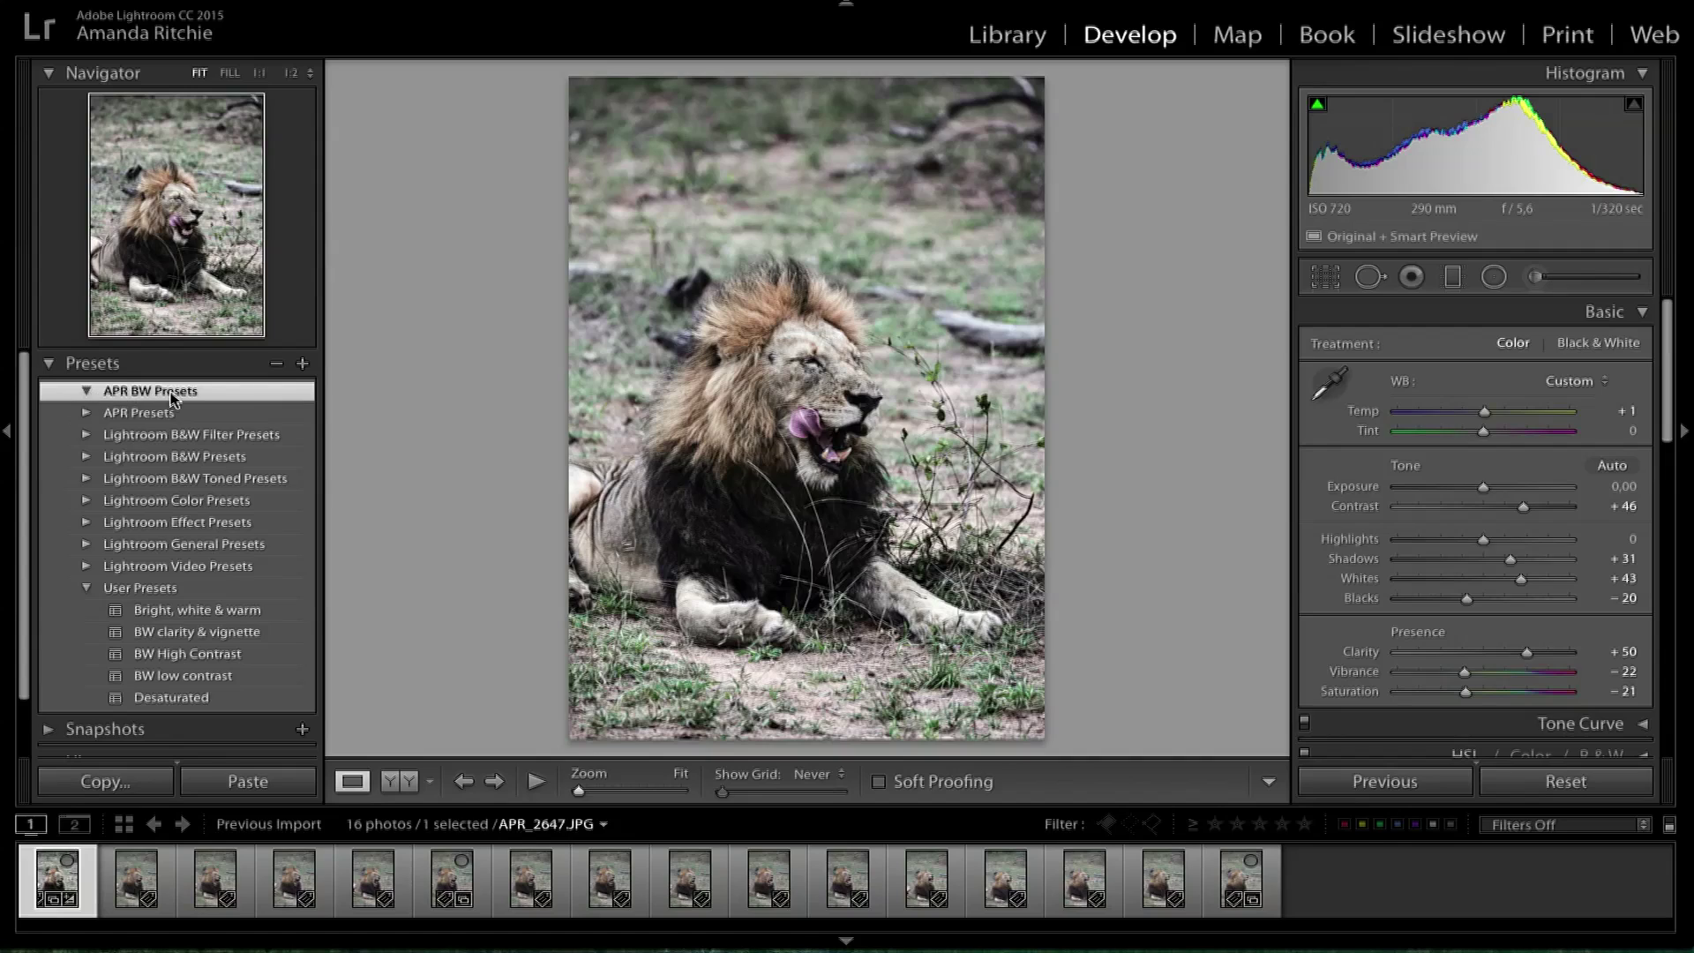
click(81, 396)
click(88, 415)
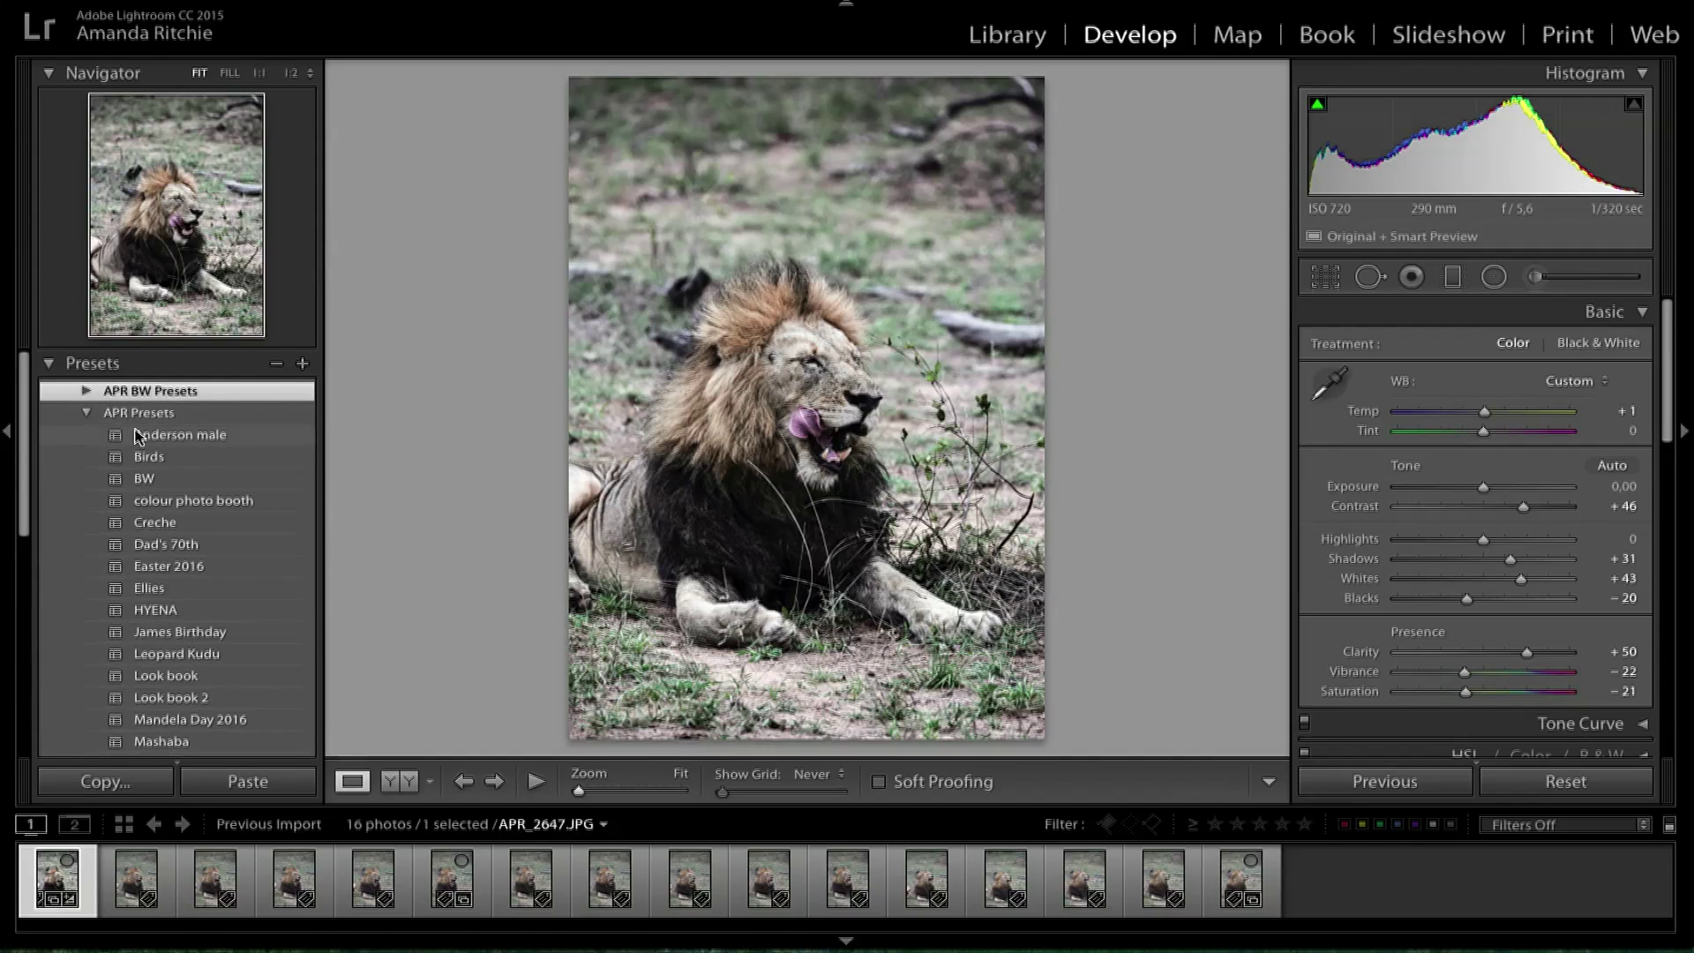
scroll(81, 420, down, 3)
click(83, 415)
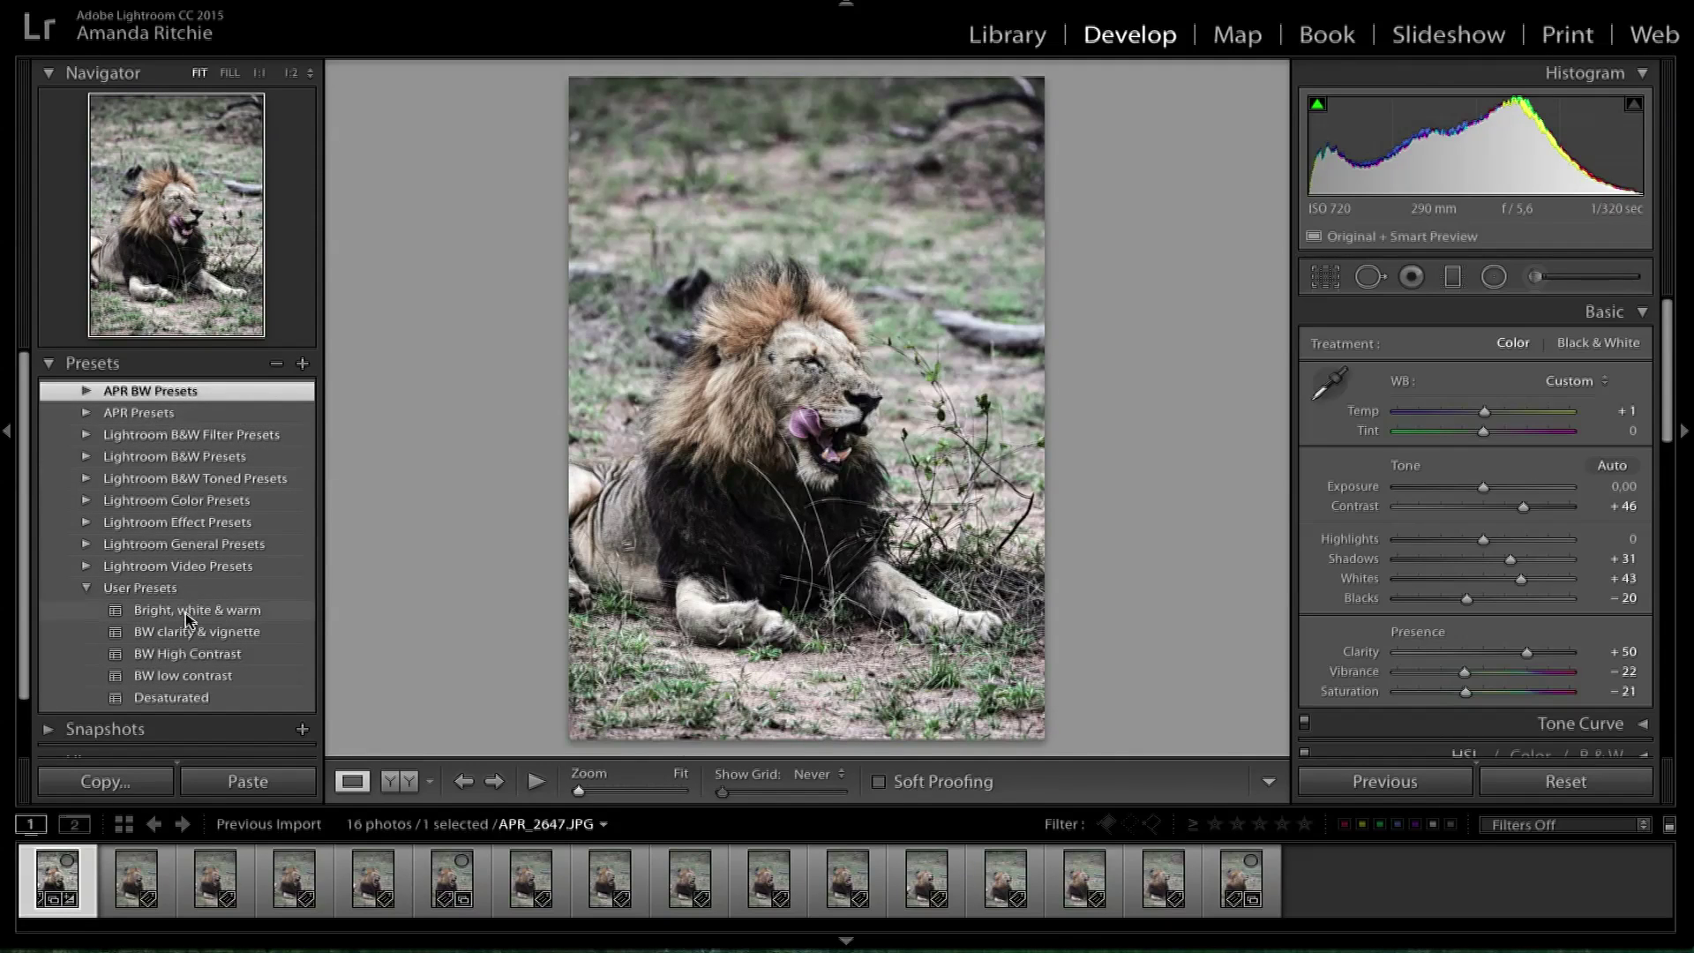
Save the first photo's settings as a develop preset named "desat- lion" in the User Presets folder.
click(168, 587)
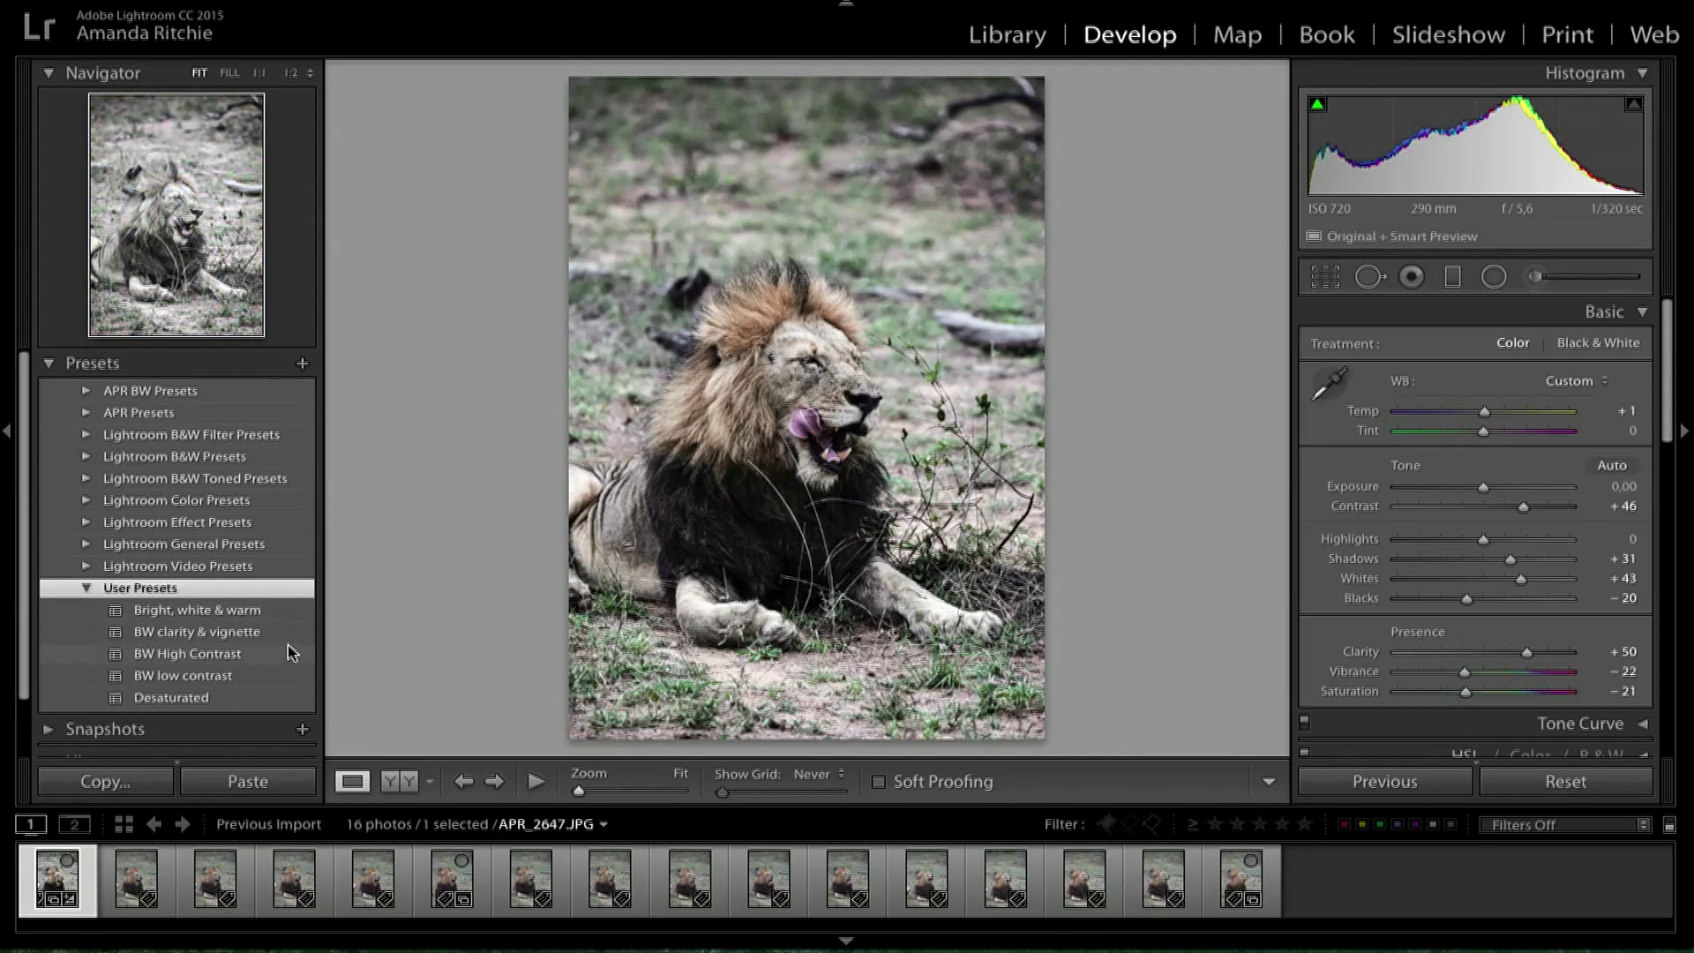
click(303, 364)
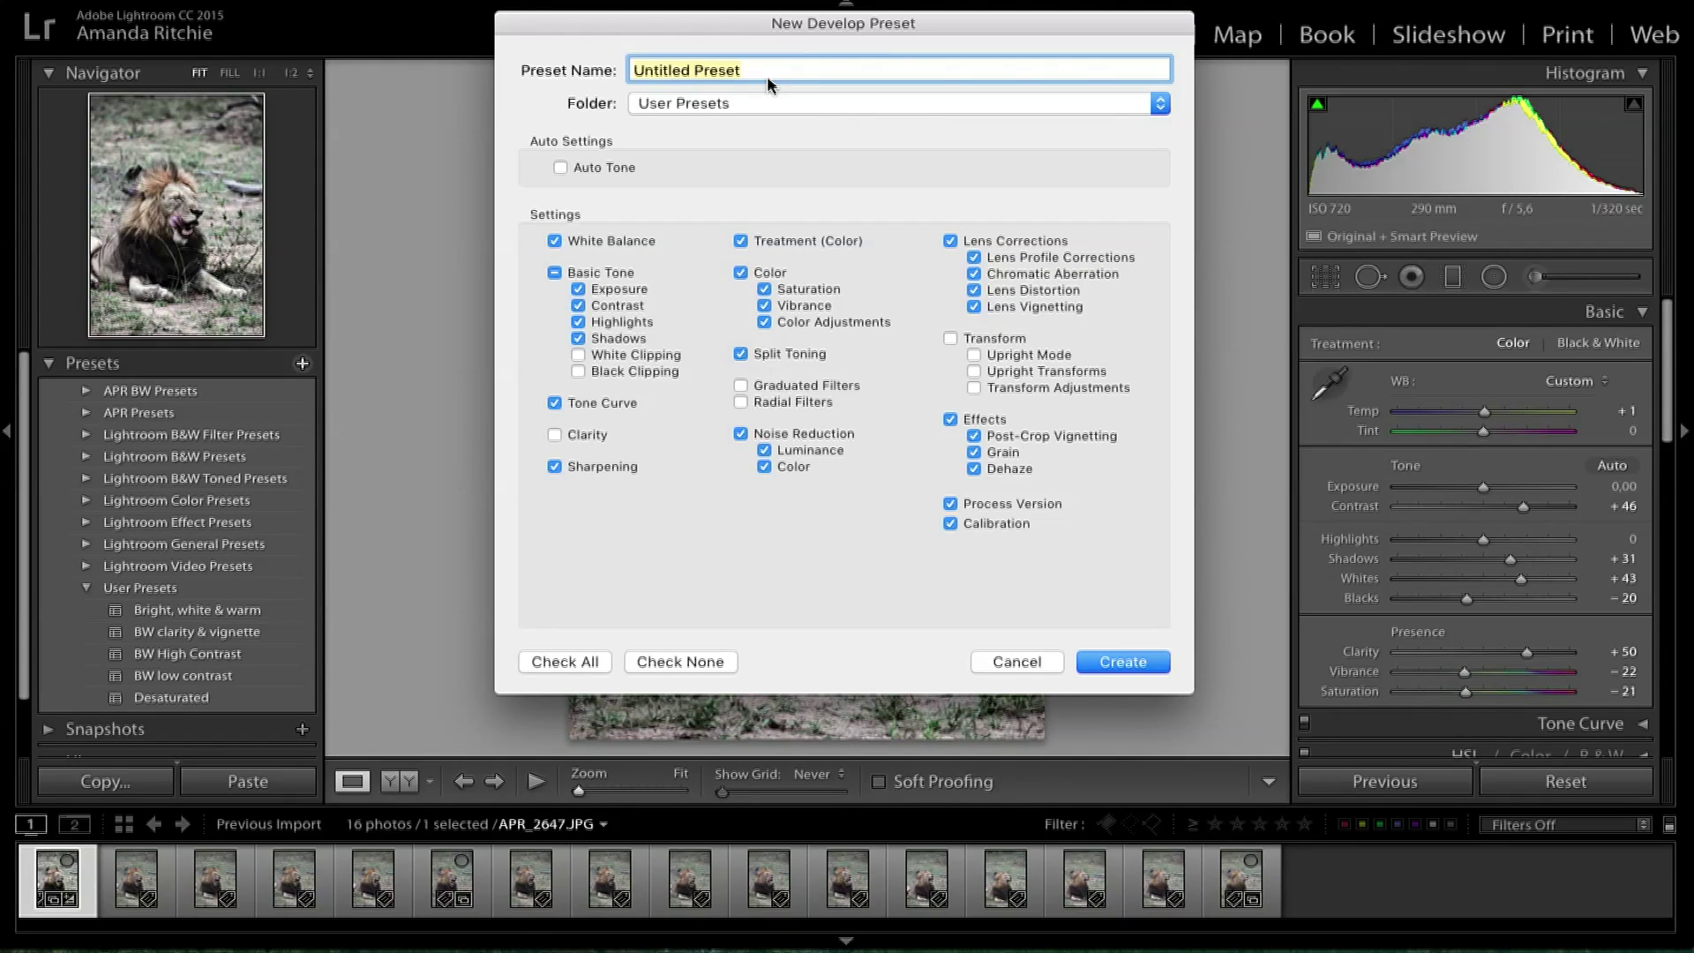
text(de sat- lion)
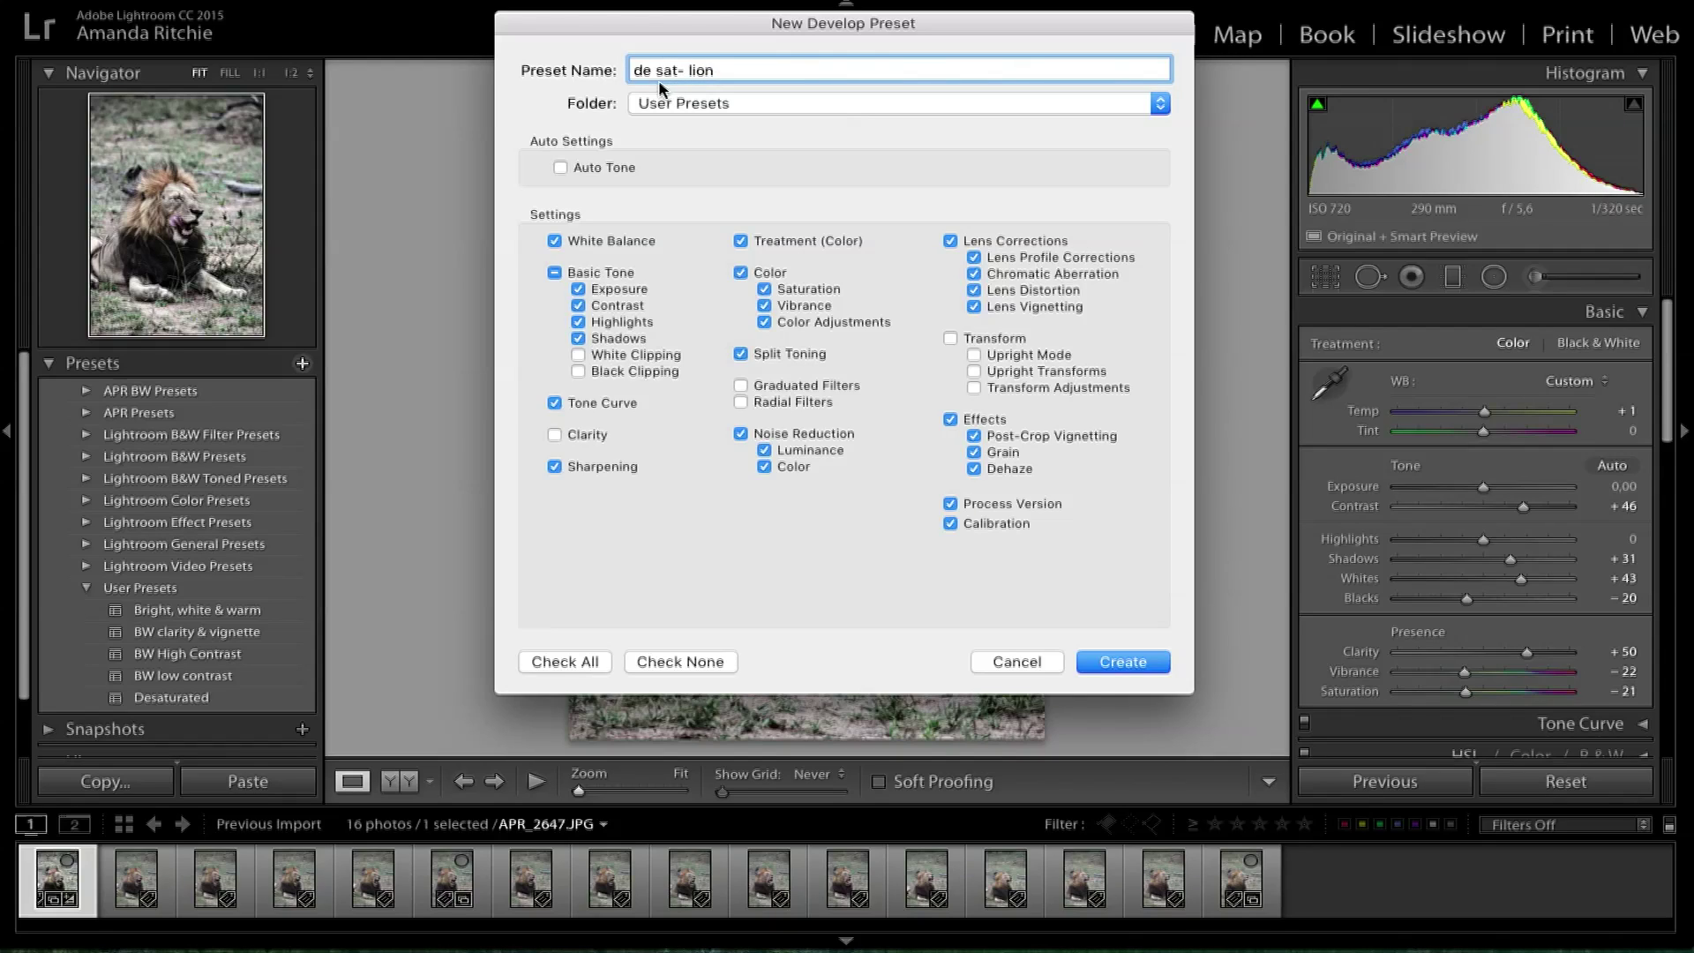
click(658, 70)
key(BackSpace)
click(1152, 663)
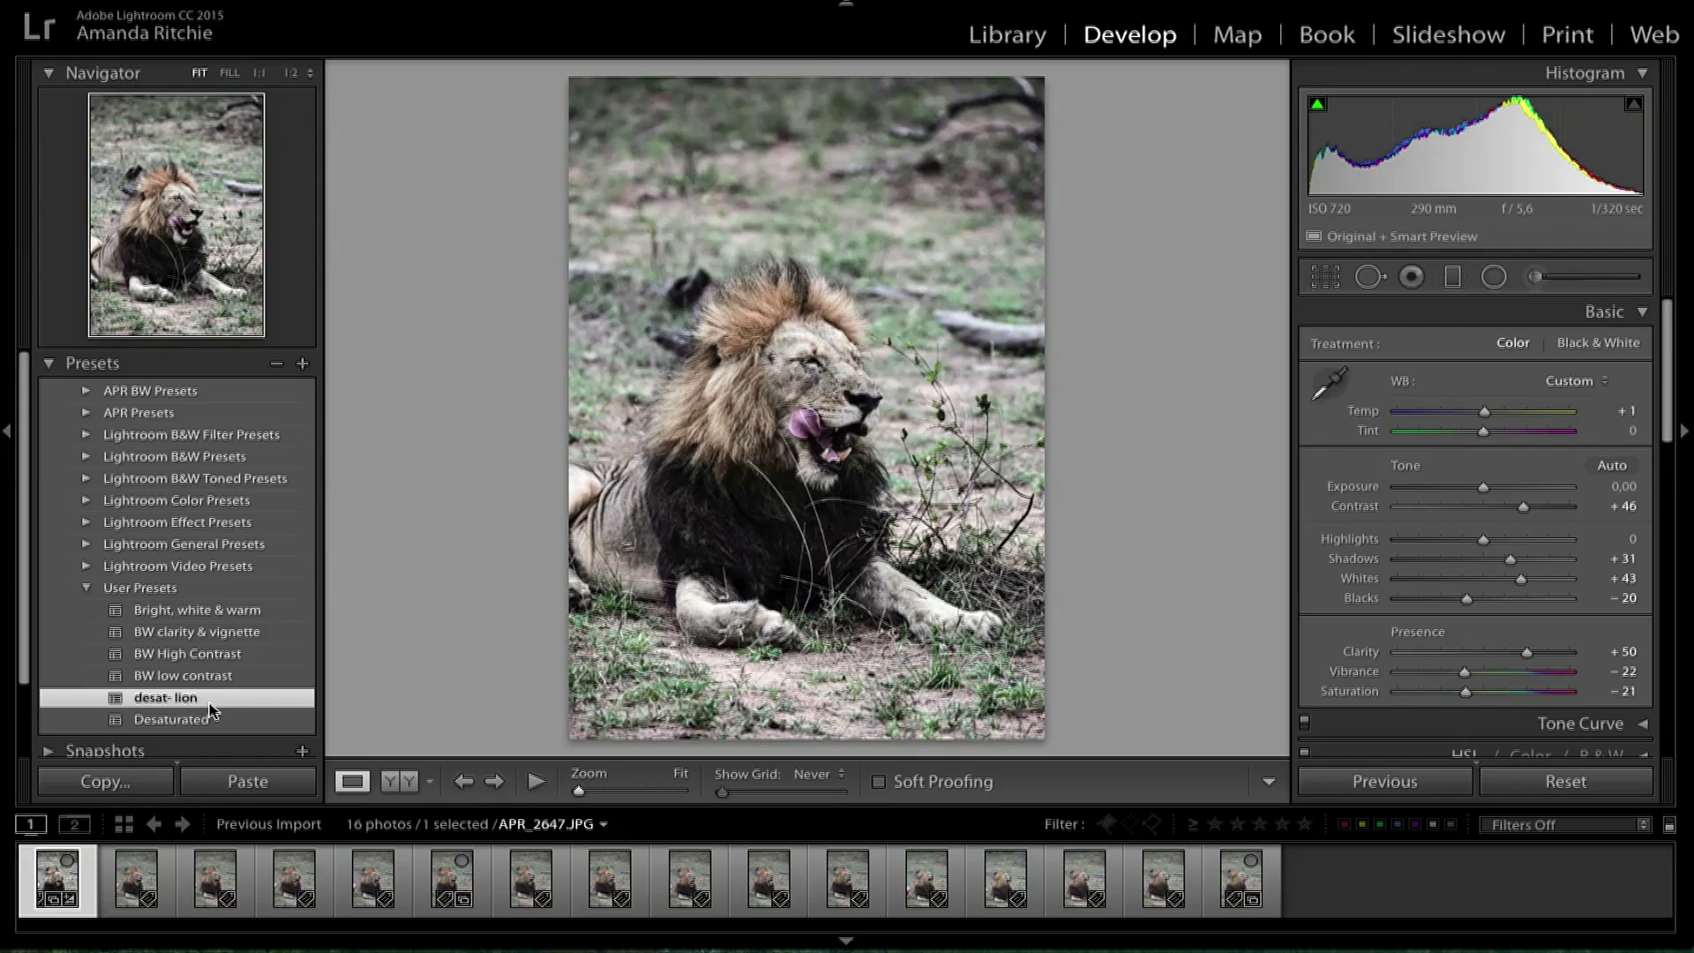
Apply the desat- lion preset to the eighth photo, APR_2654.JPG.
click(137, 885)
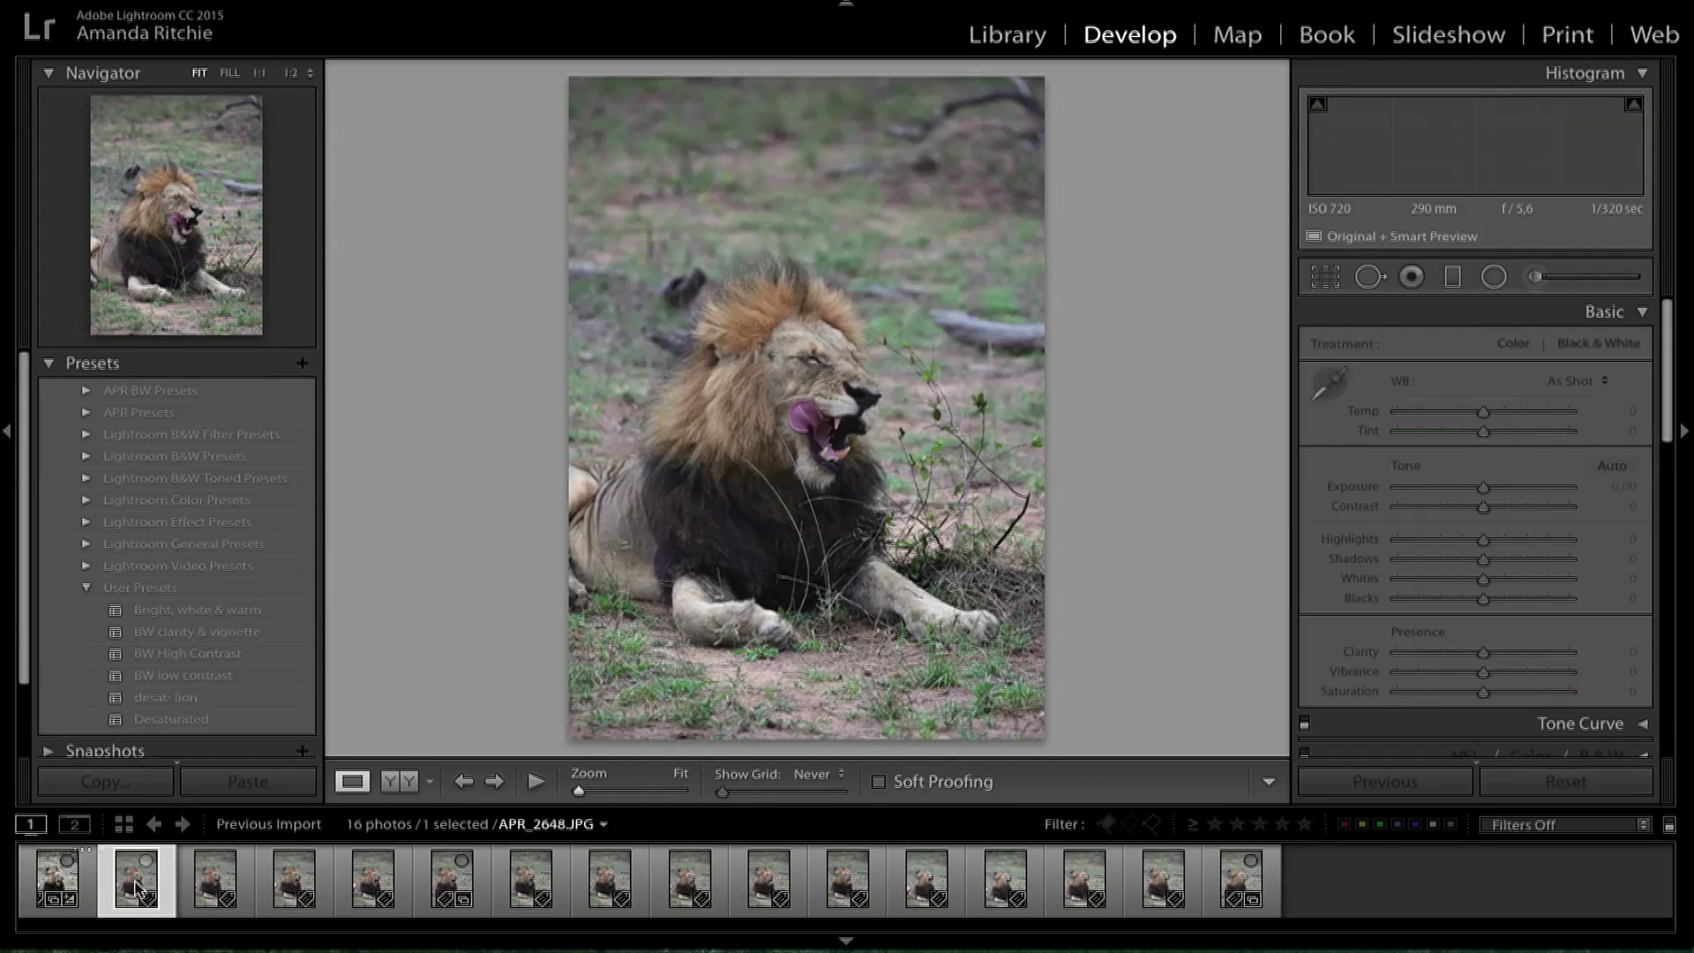
click(600, 887)
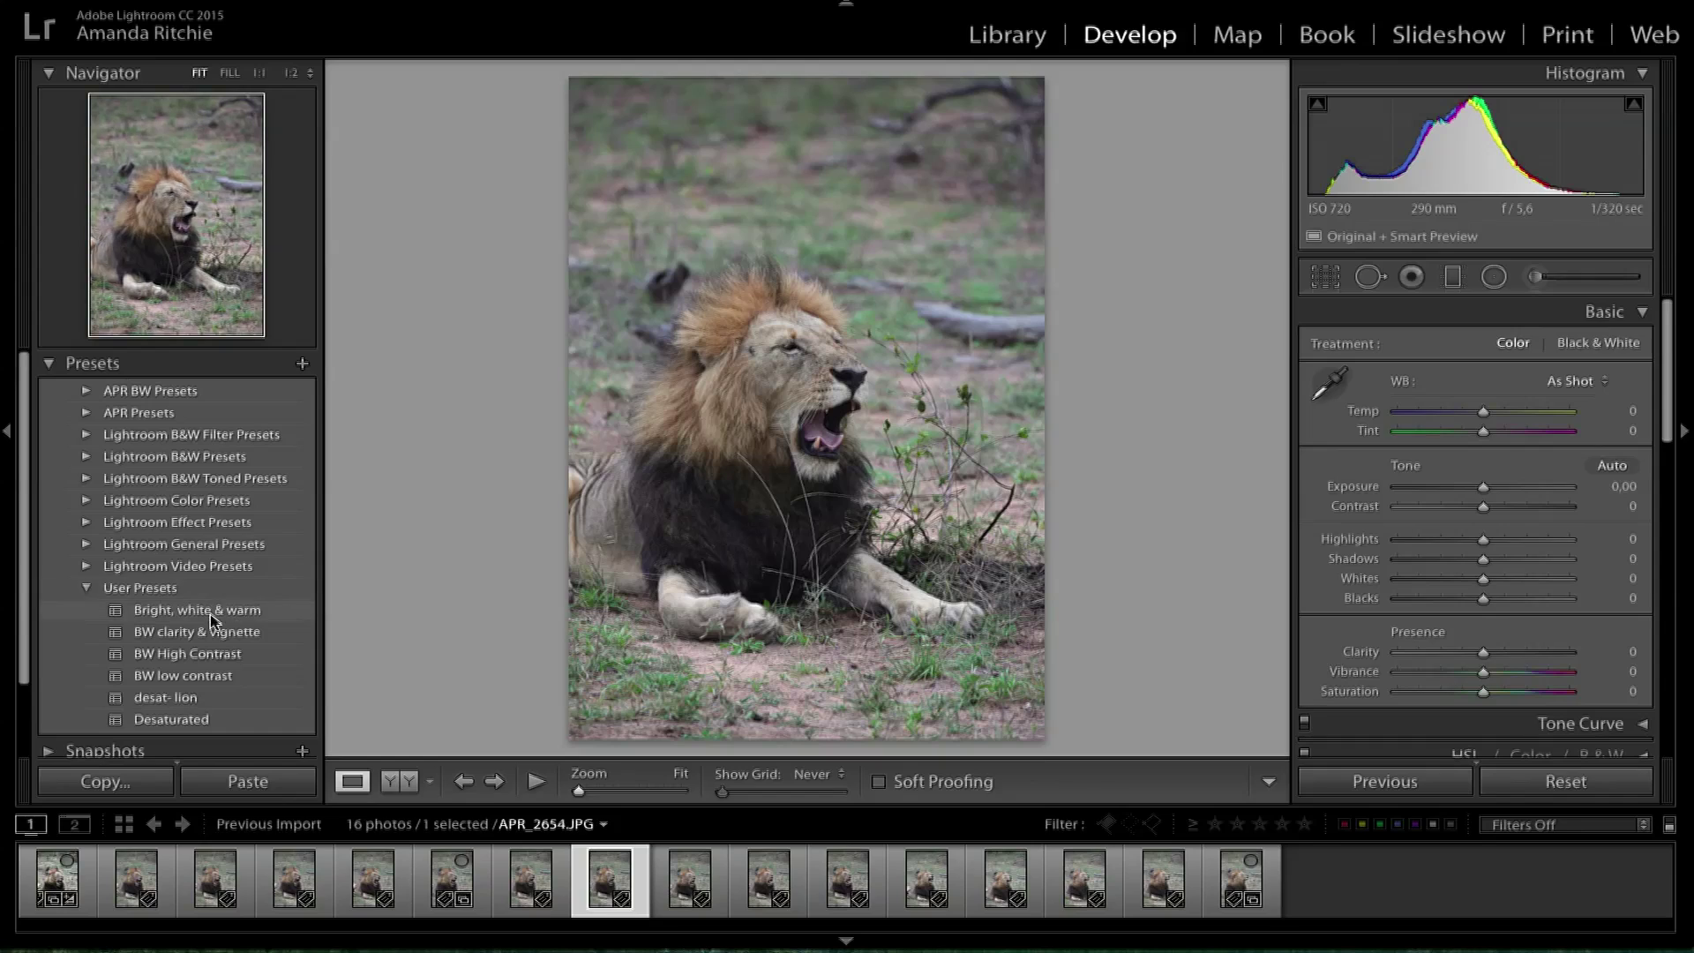
click(165, 702)
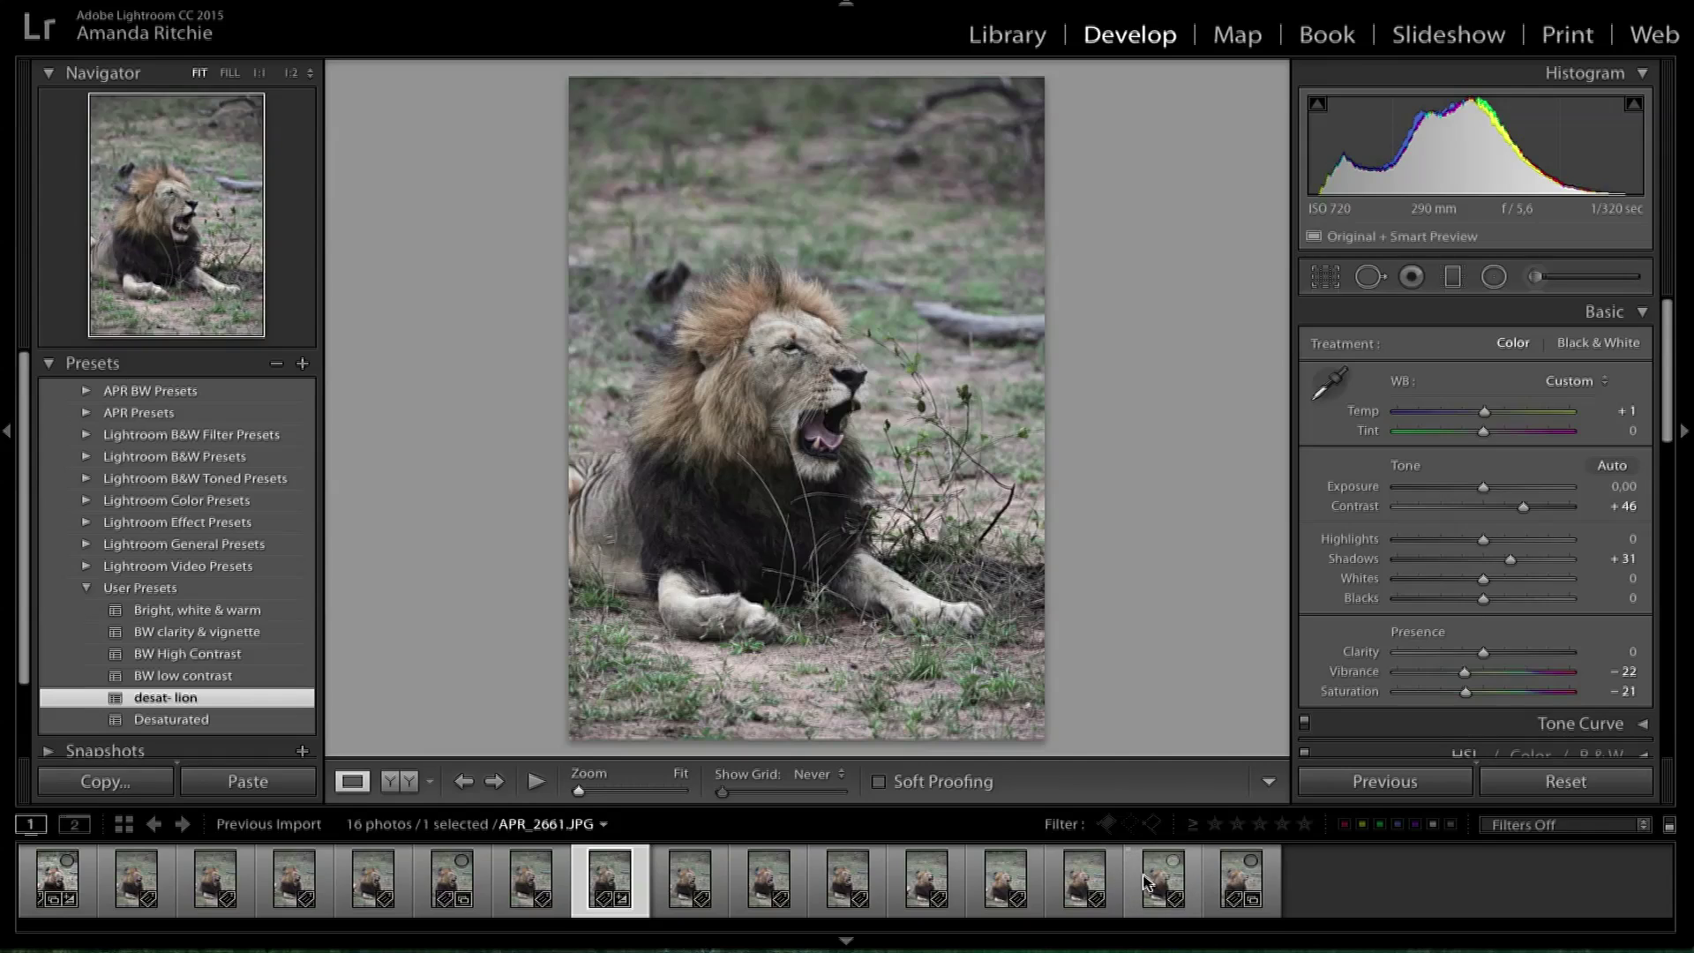
Select the eighth through last photos, switch from Auto Sync to Sync, and synchronize the eighth photo's settings across them.
shift+click(1246, 887)
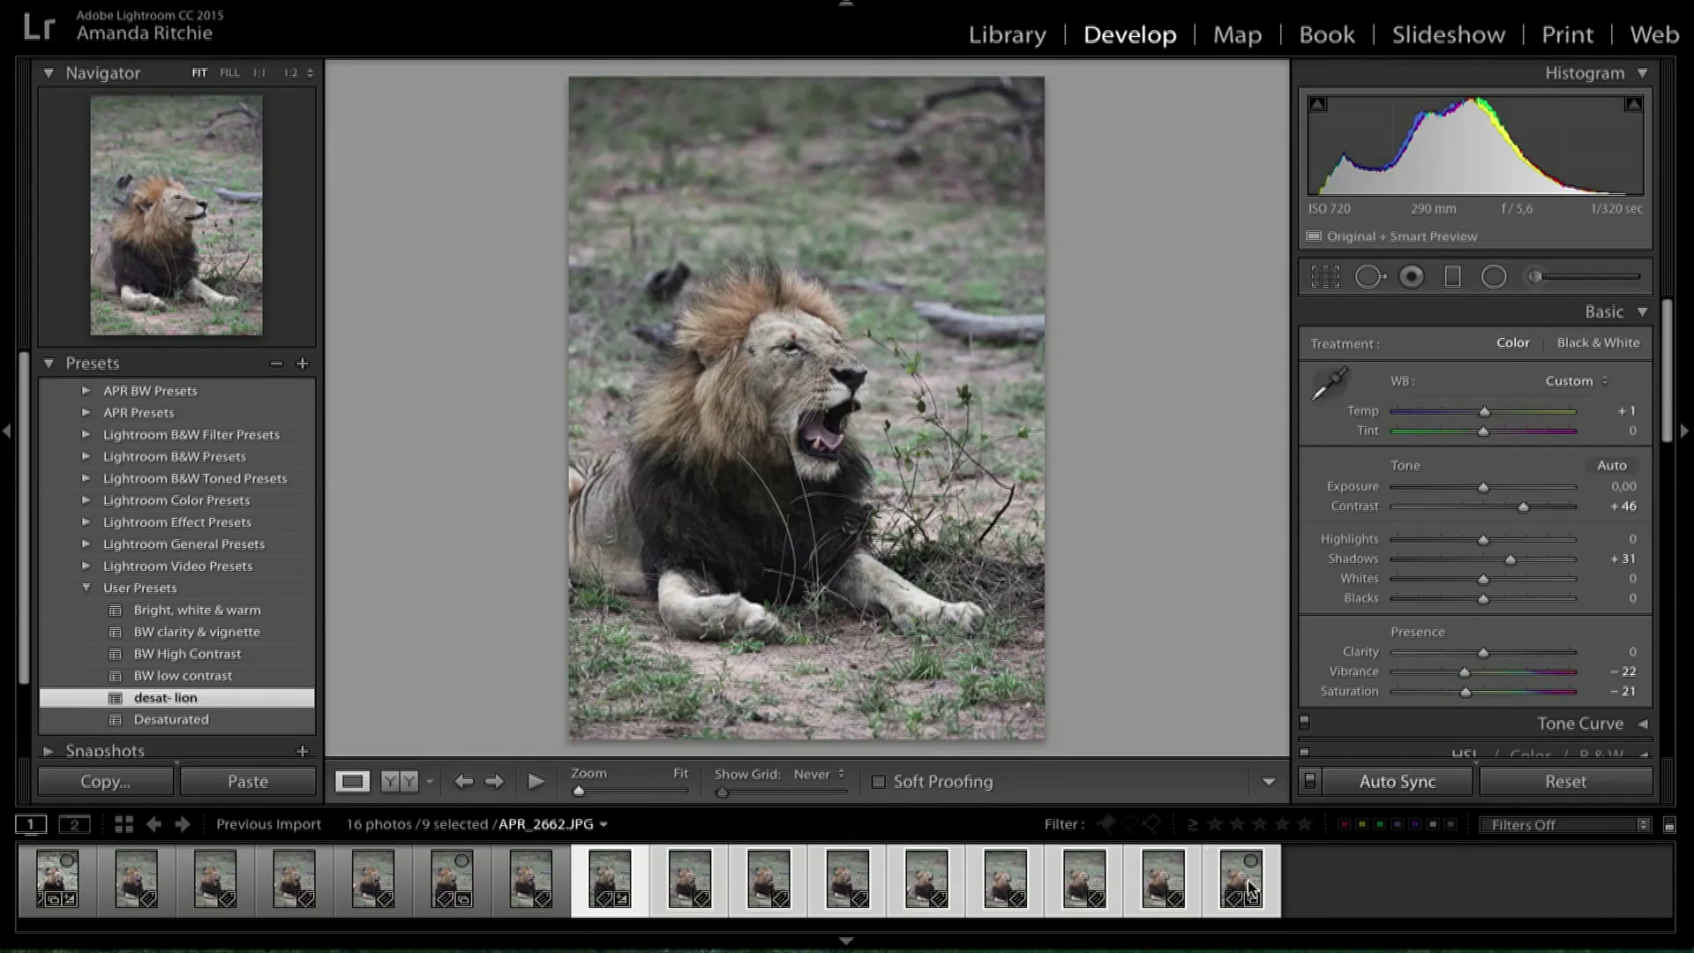
click(1312, 783)
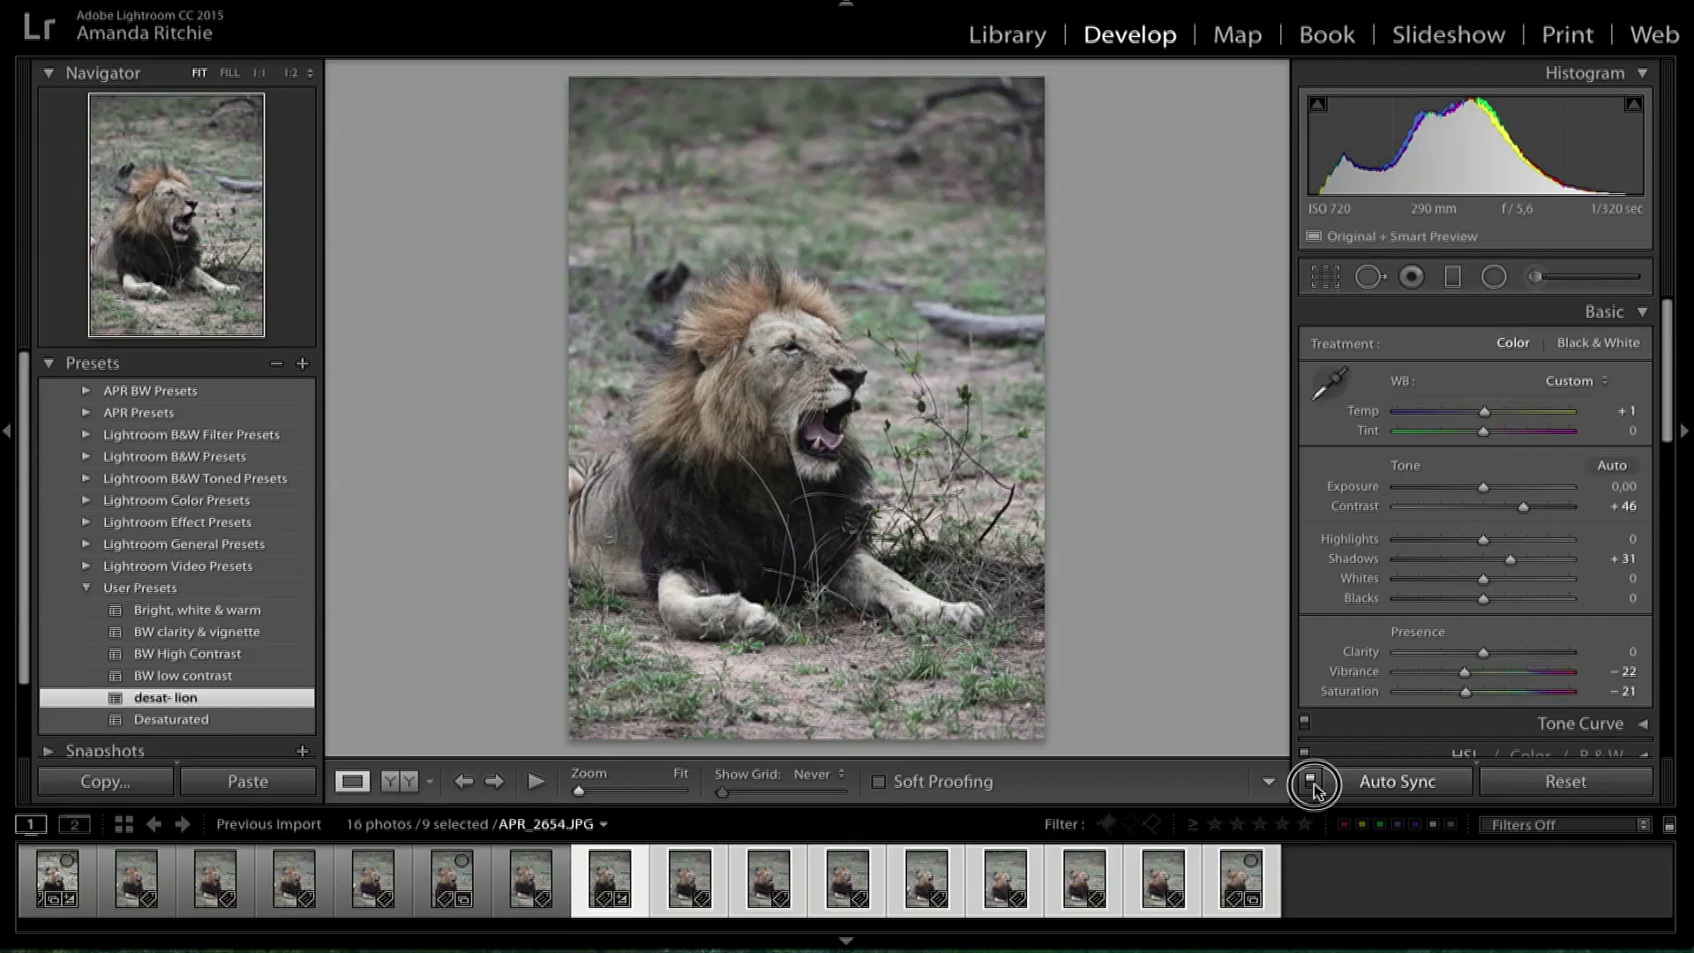
click(1414, 781)
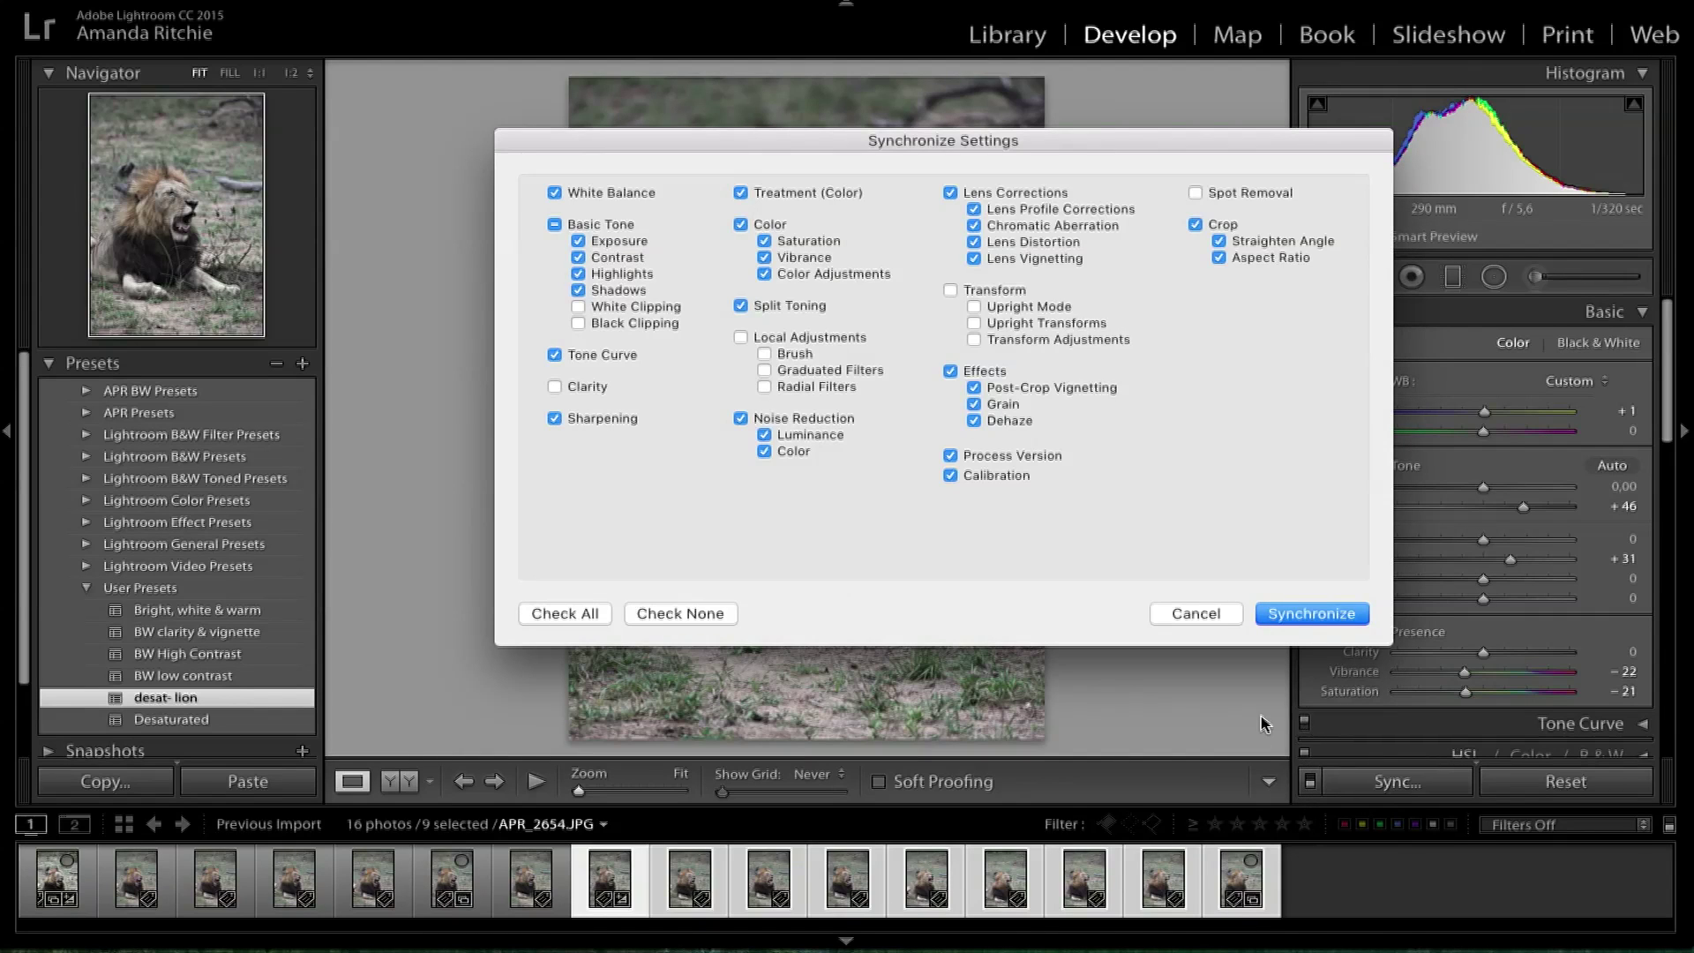
click(1313, 613)
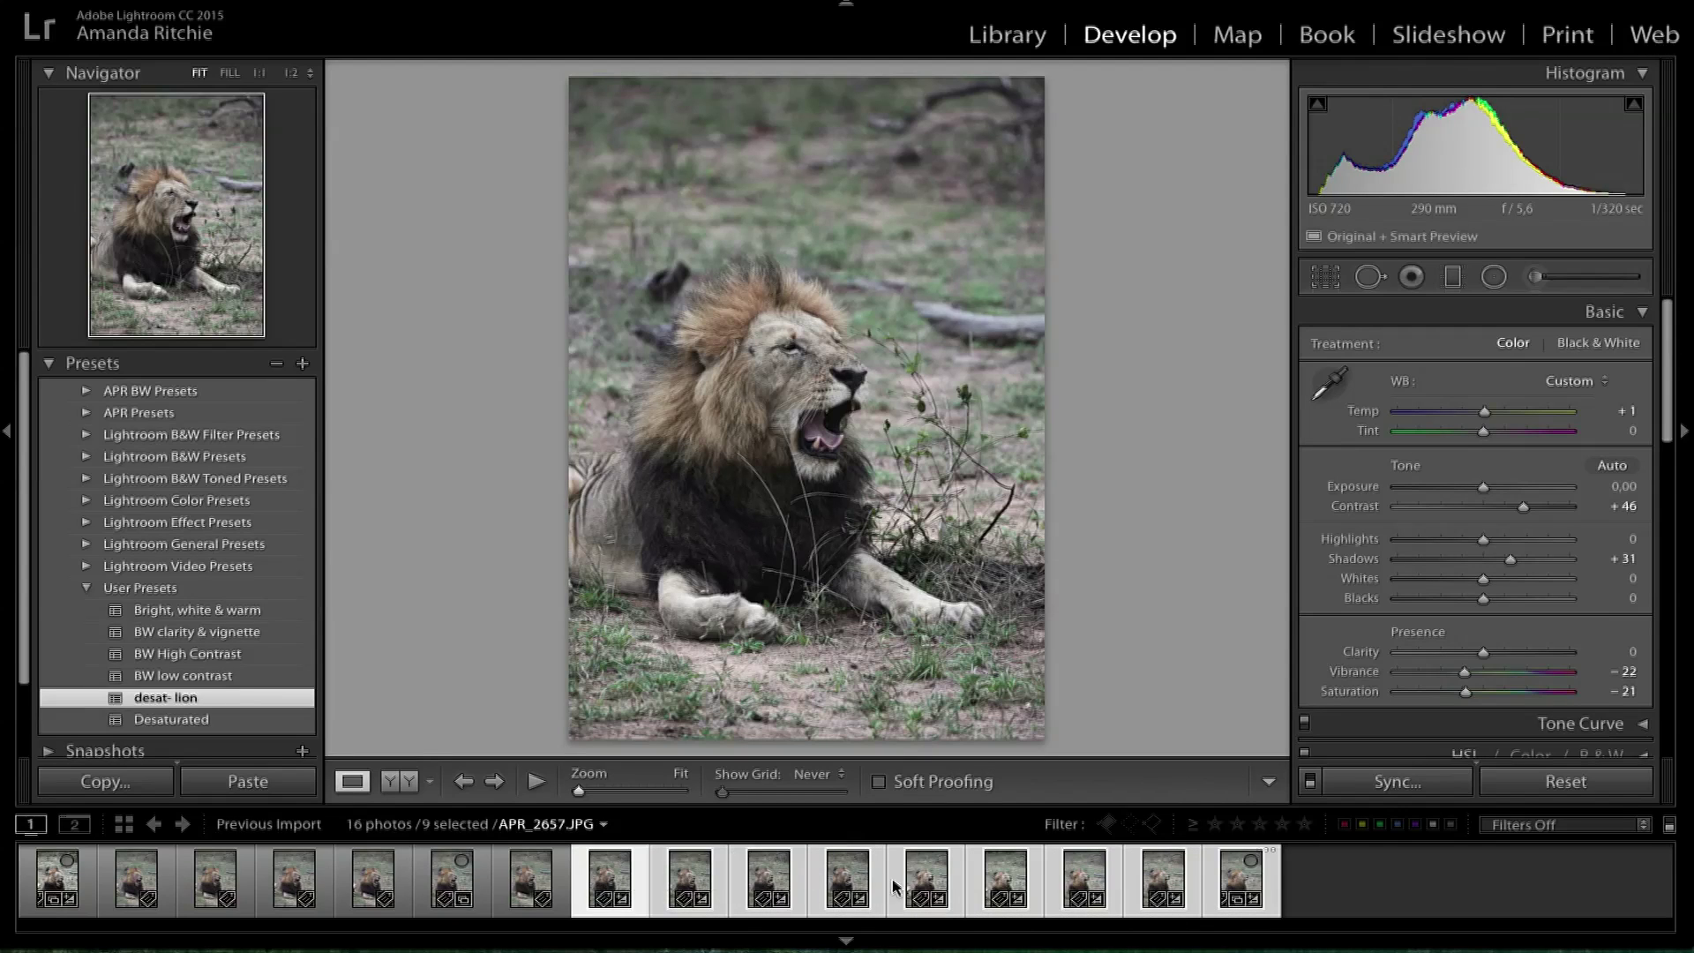
Check several of the synchronized photos, applying the desat- lion preset to the 15th one.
click(925, 882)
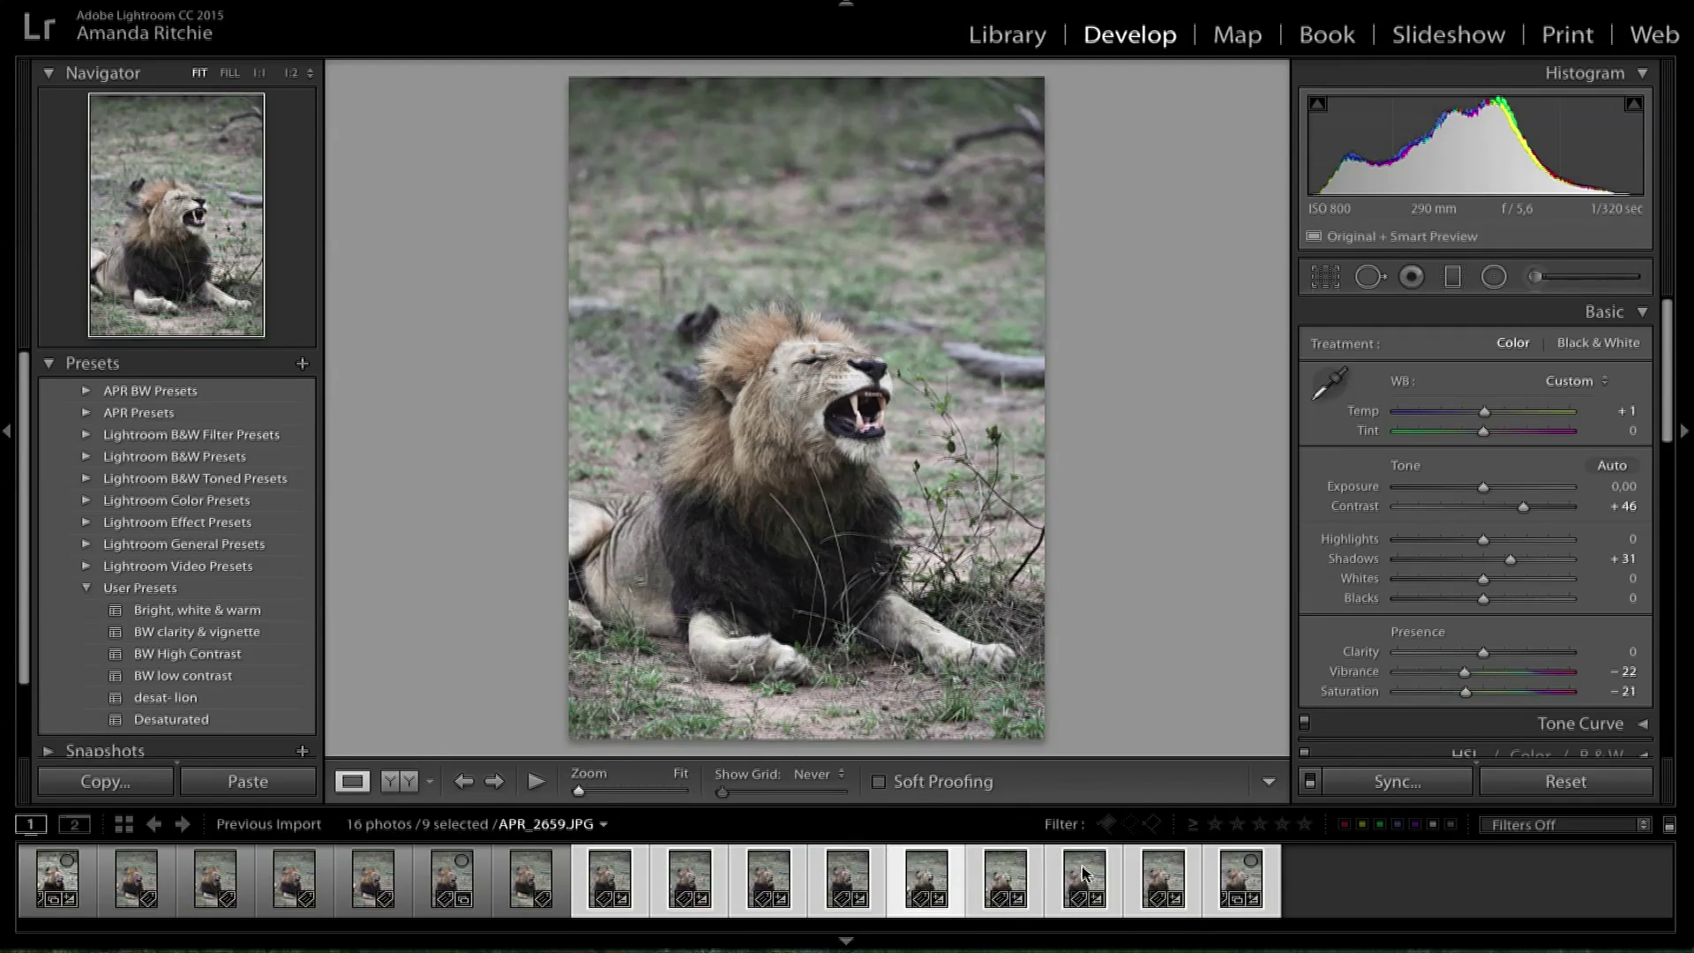
click(1163, 882)
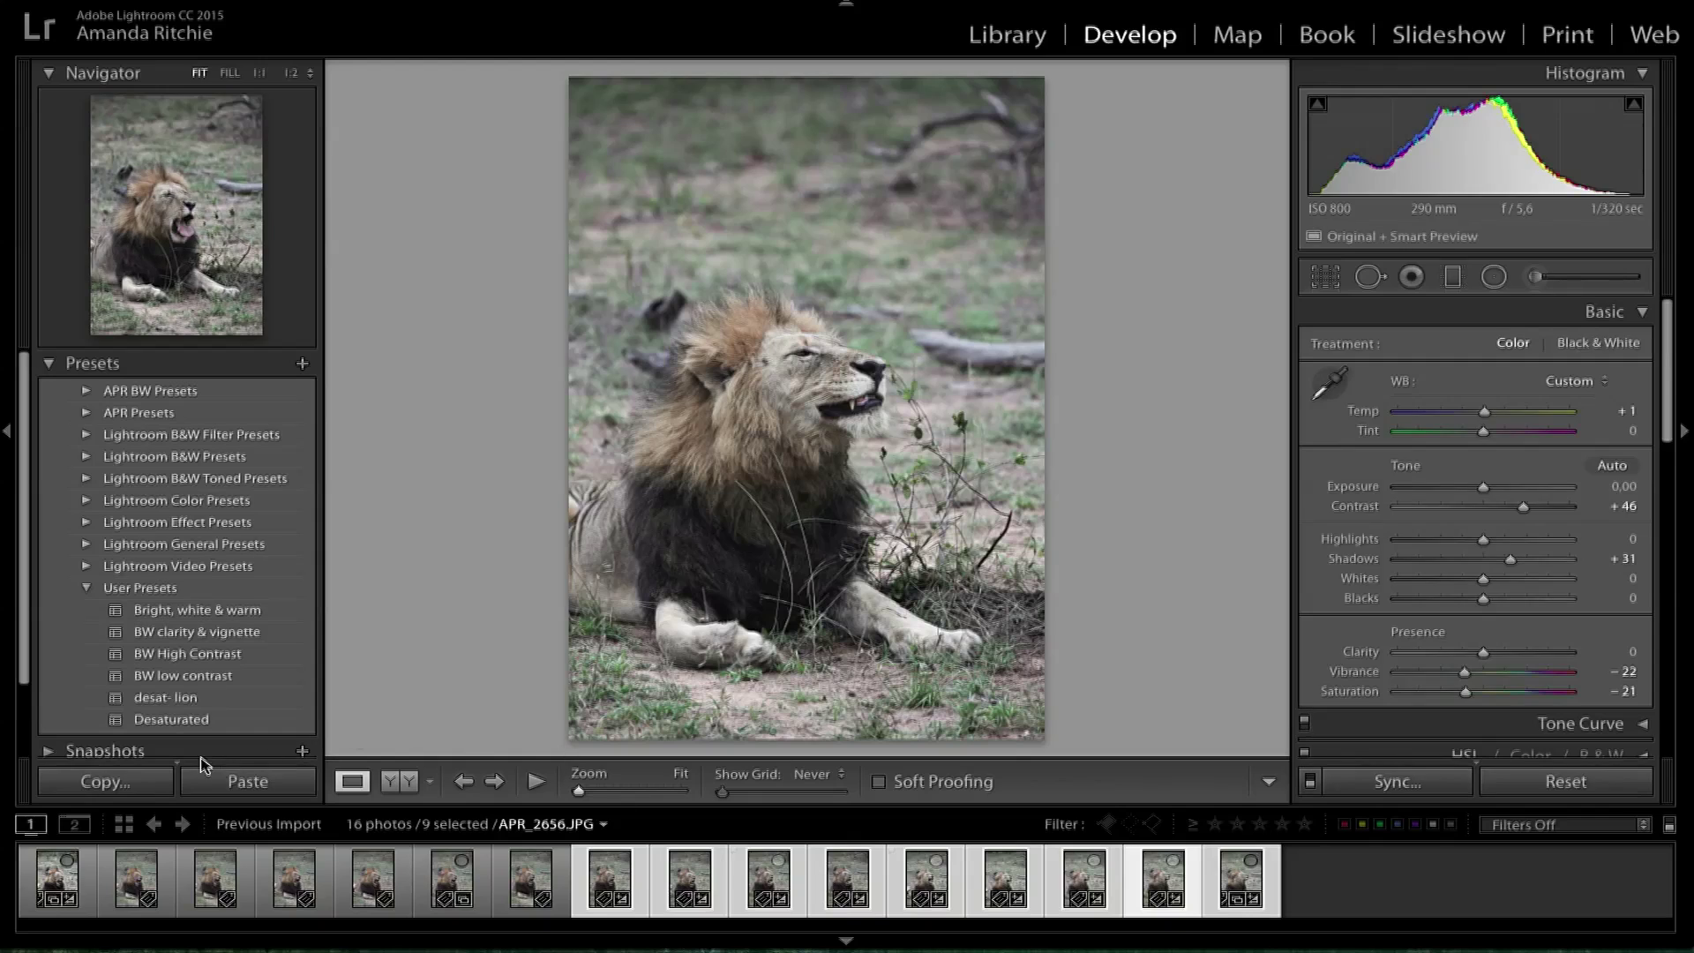
click(170, 699)
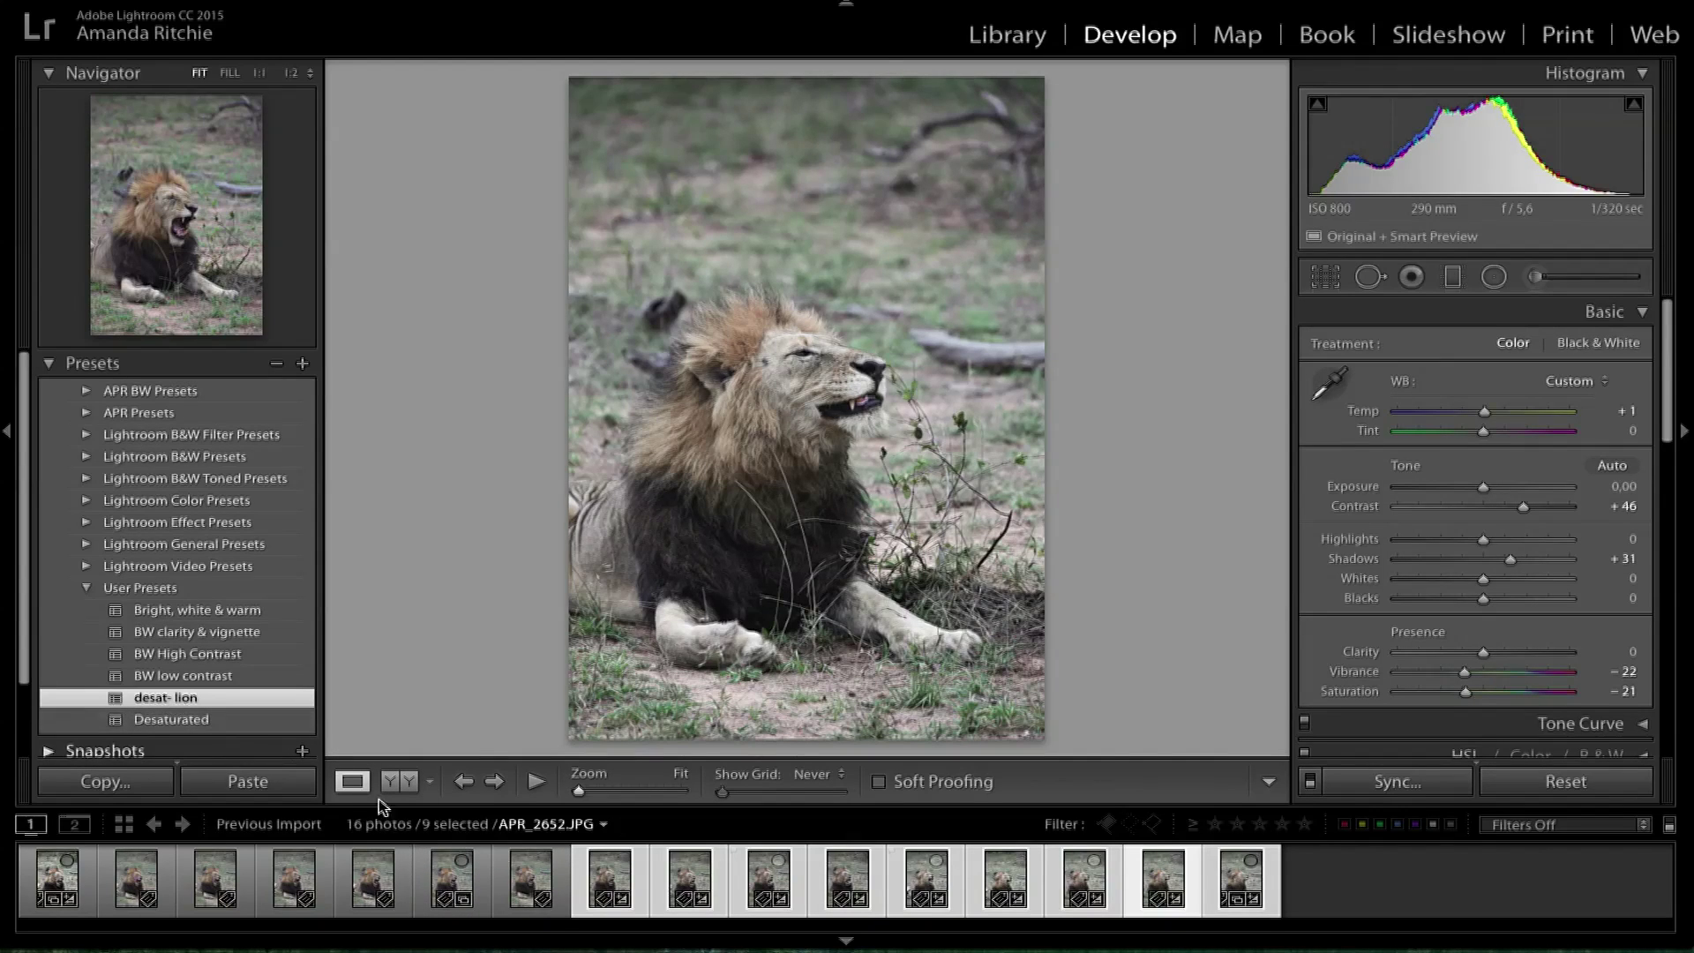
click(691, 875)
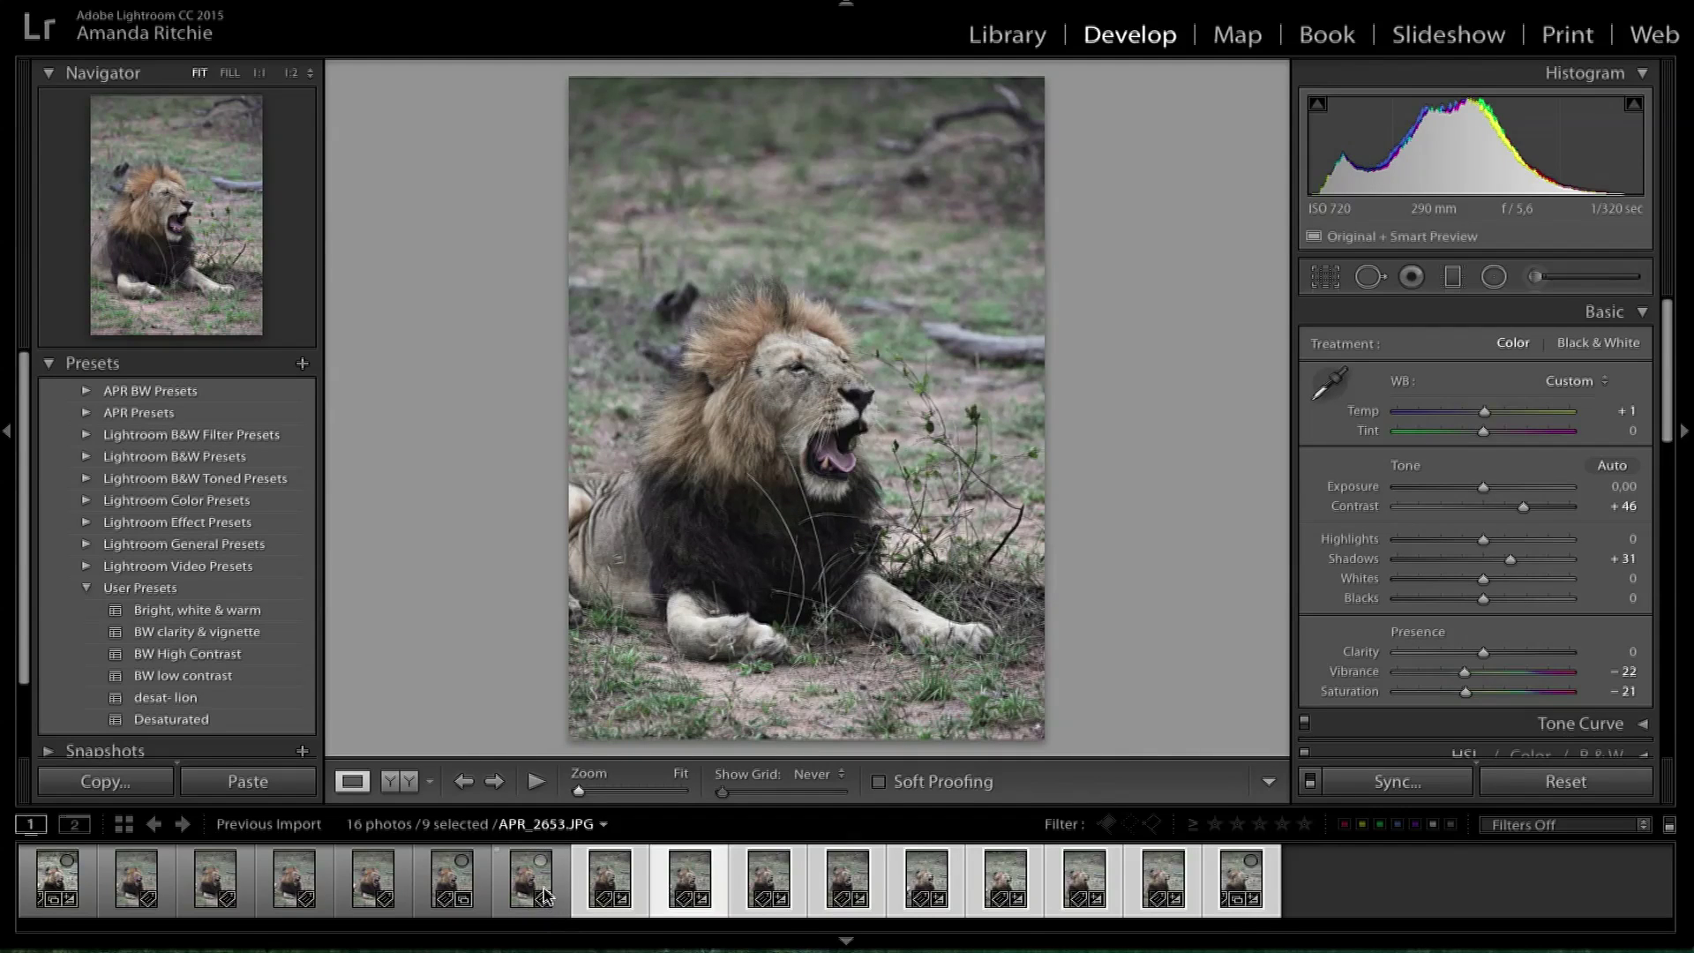
Apply the desat- lion preset to the seventh photo and the Bright, white & warm preset to the fifth photo.
click(546, 897)
click(181, 698)
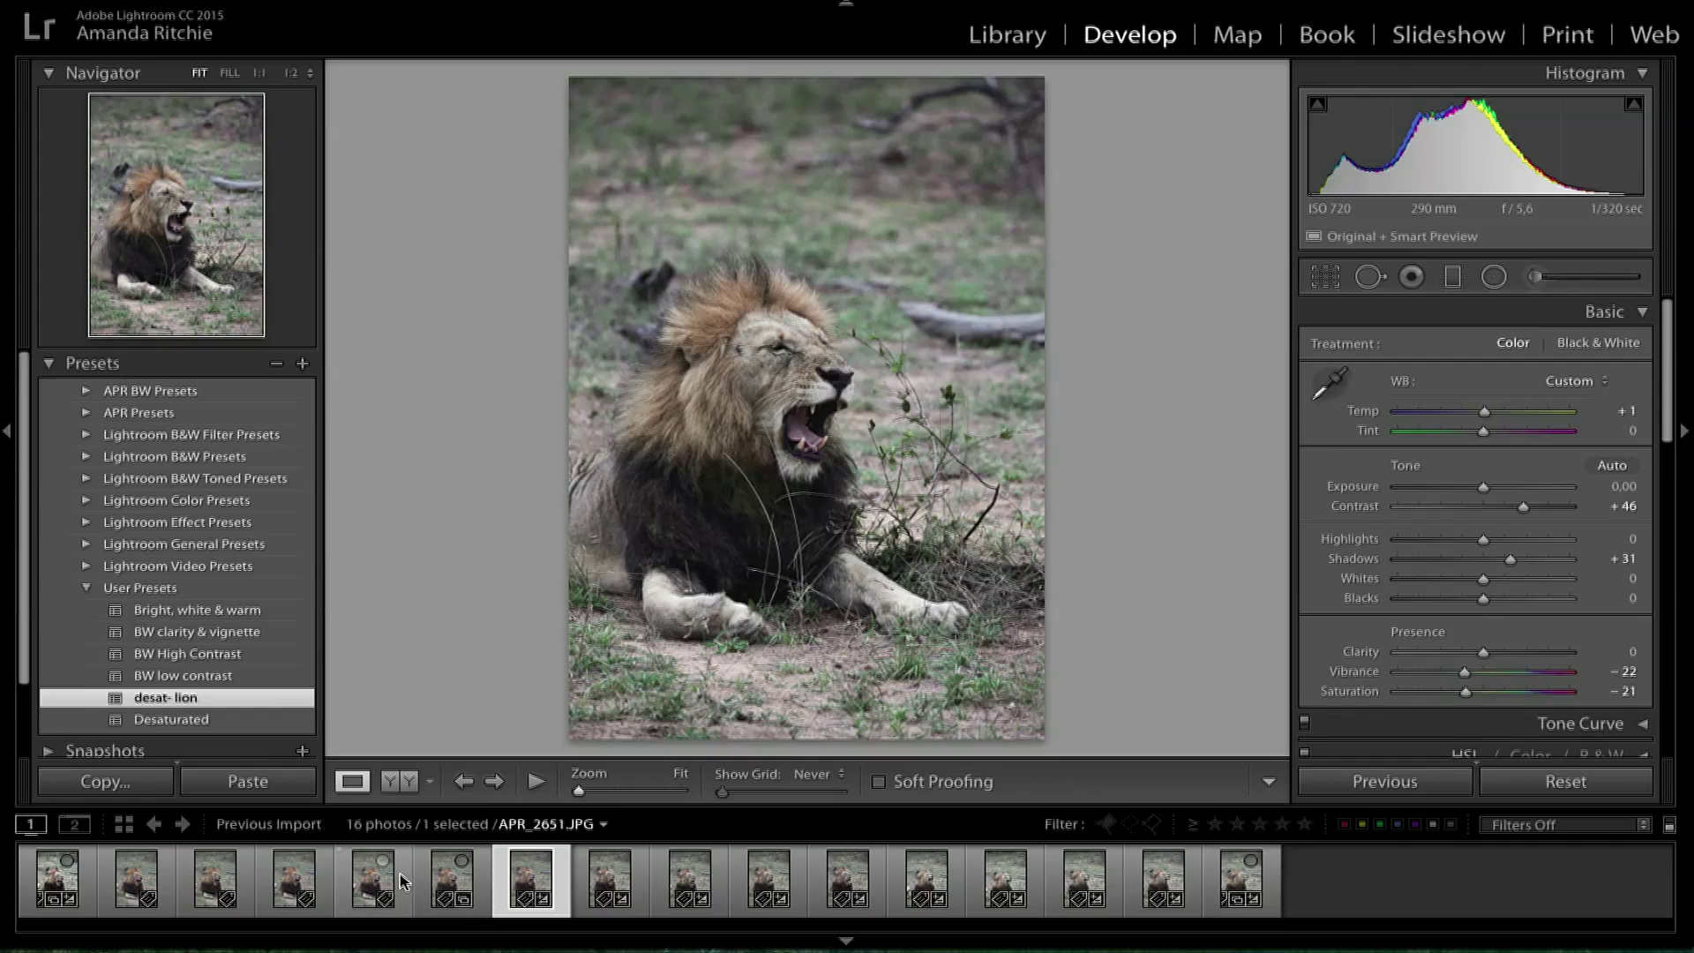
click(371, 879)
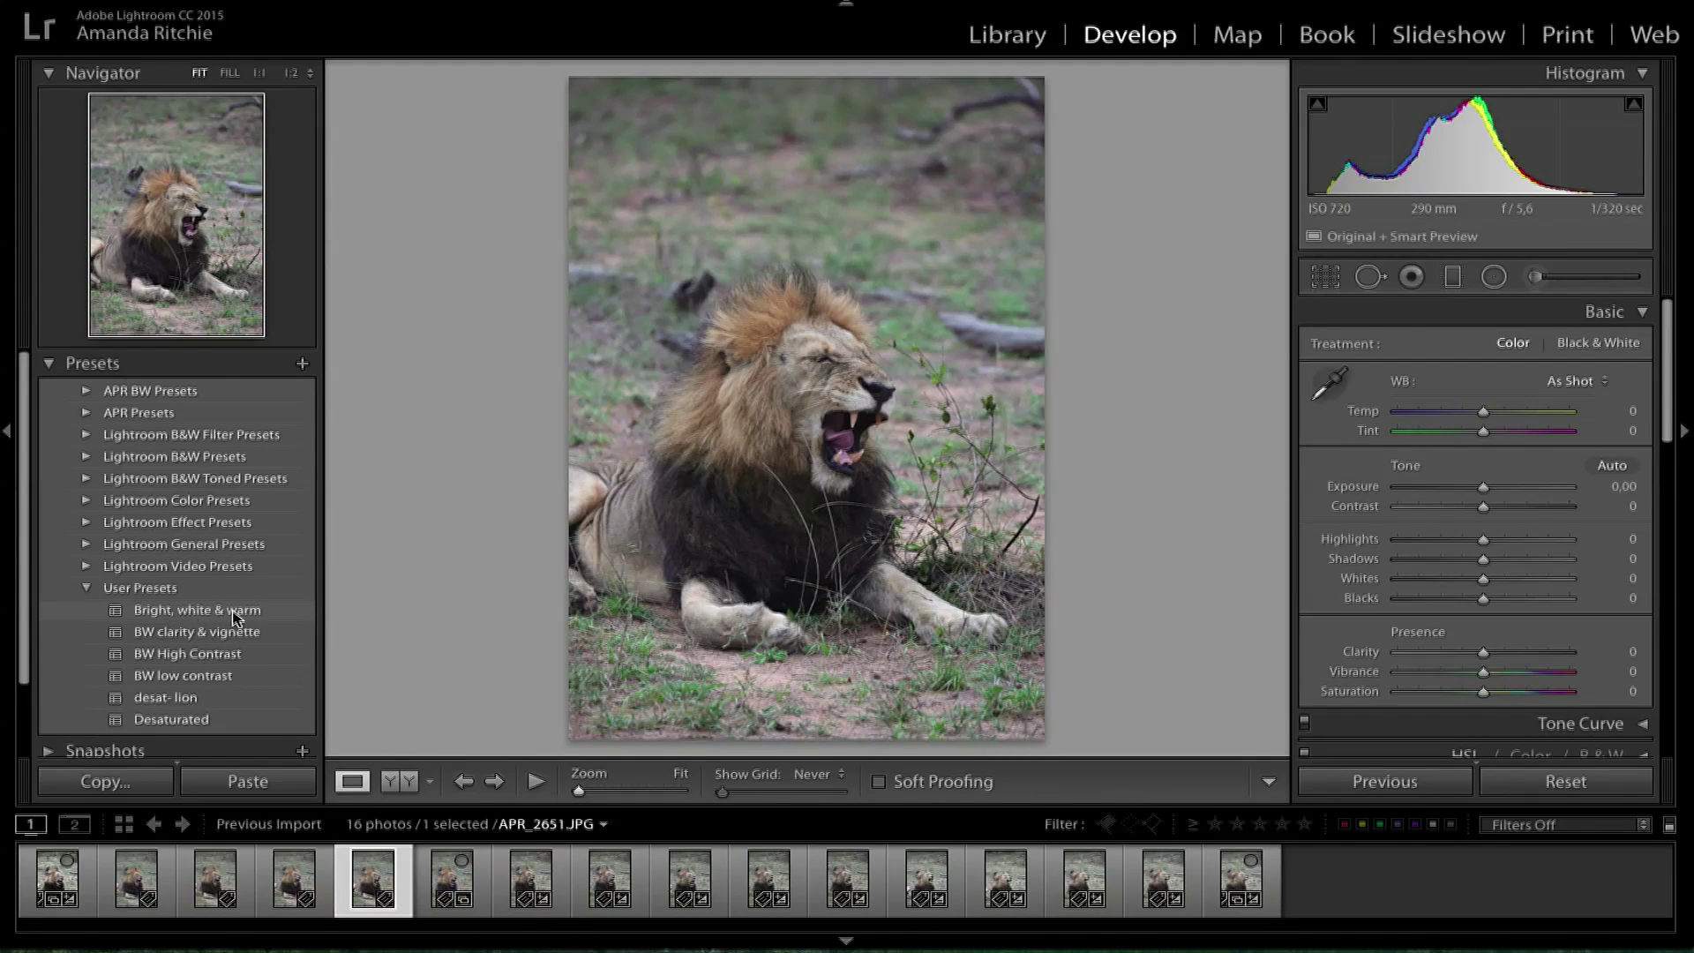
click(138, 618)
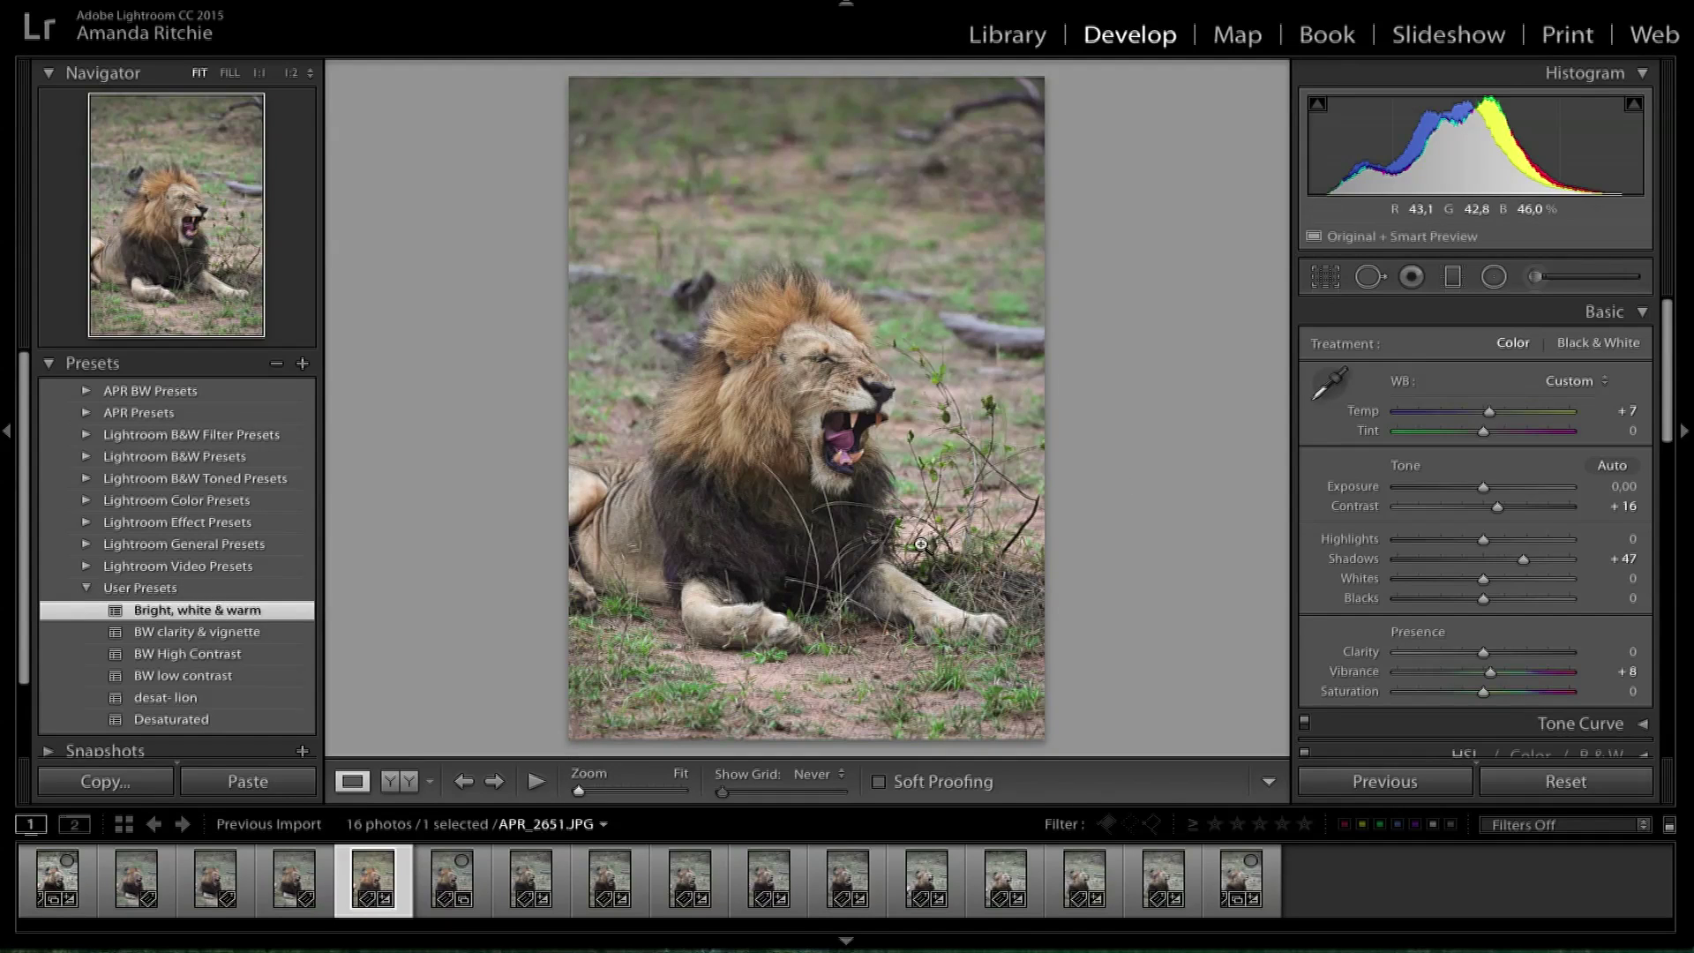
Apply the Desaturated preset to the fourth photo and the BW High Contrast preset to the third photo.
click(294, 878)
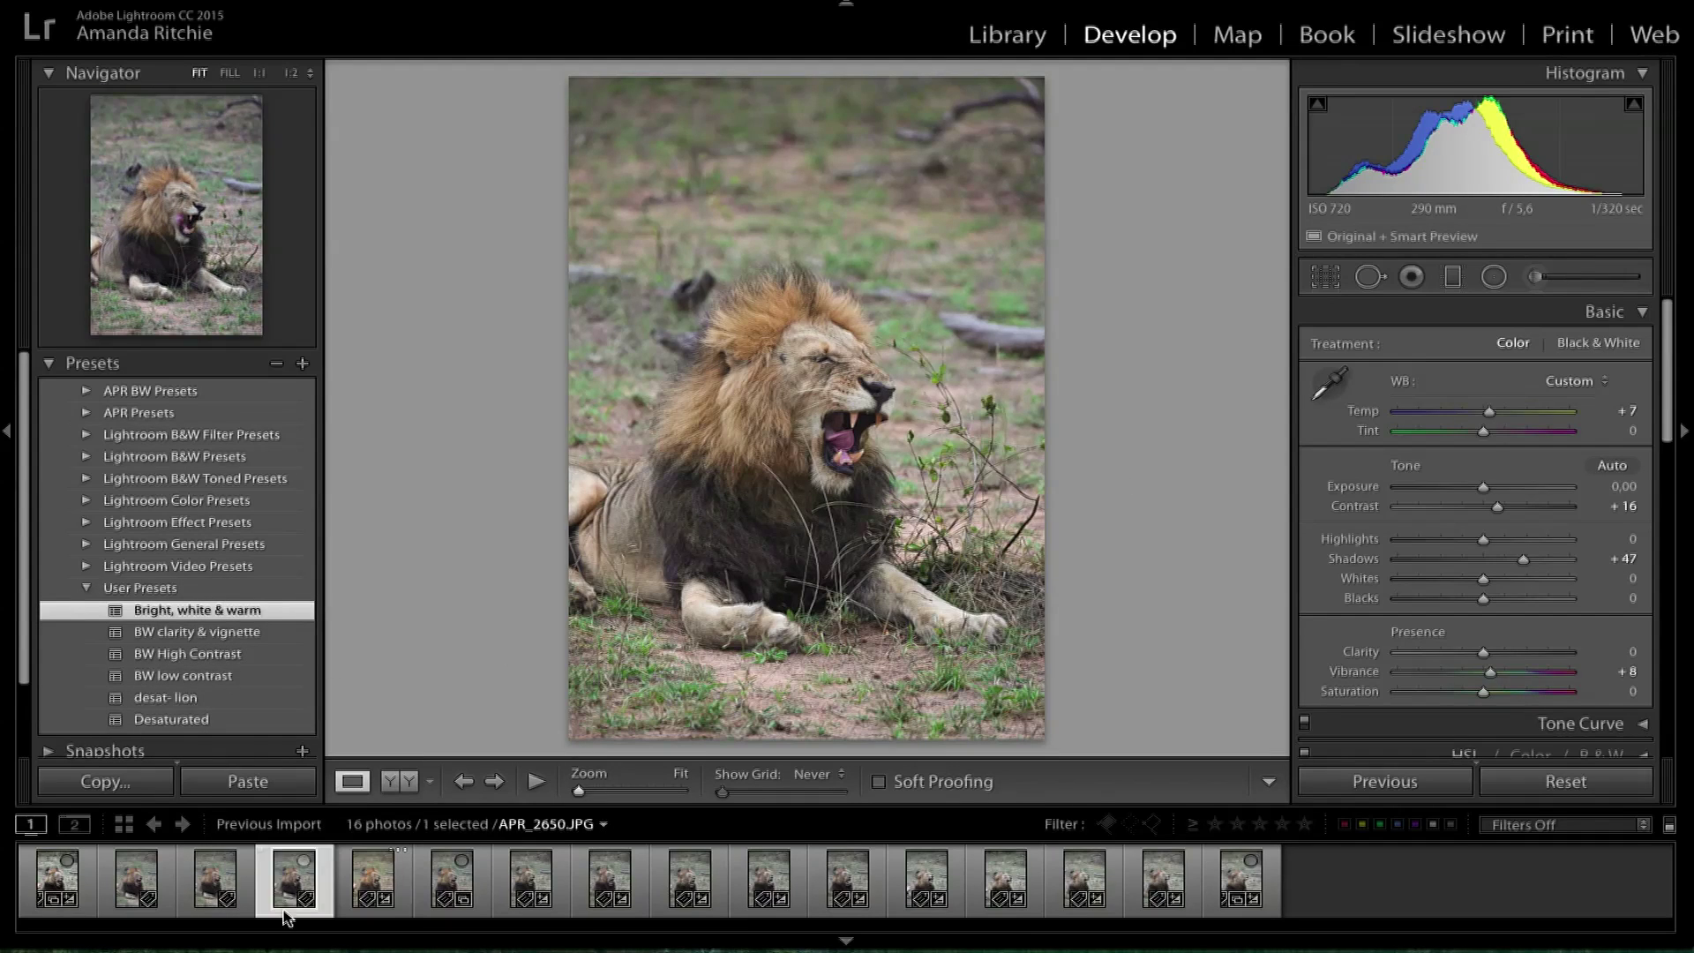
click(165, 722)
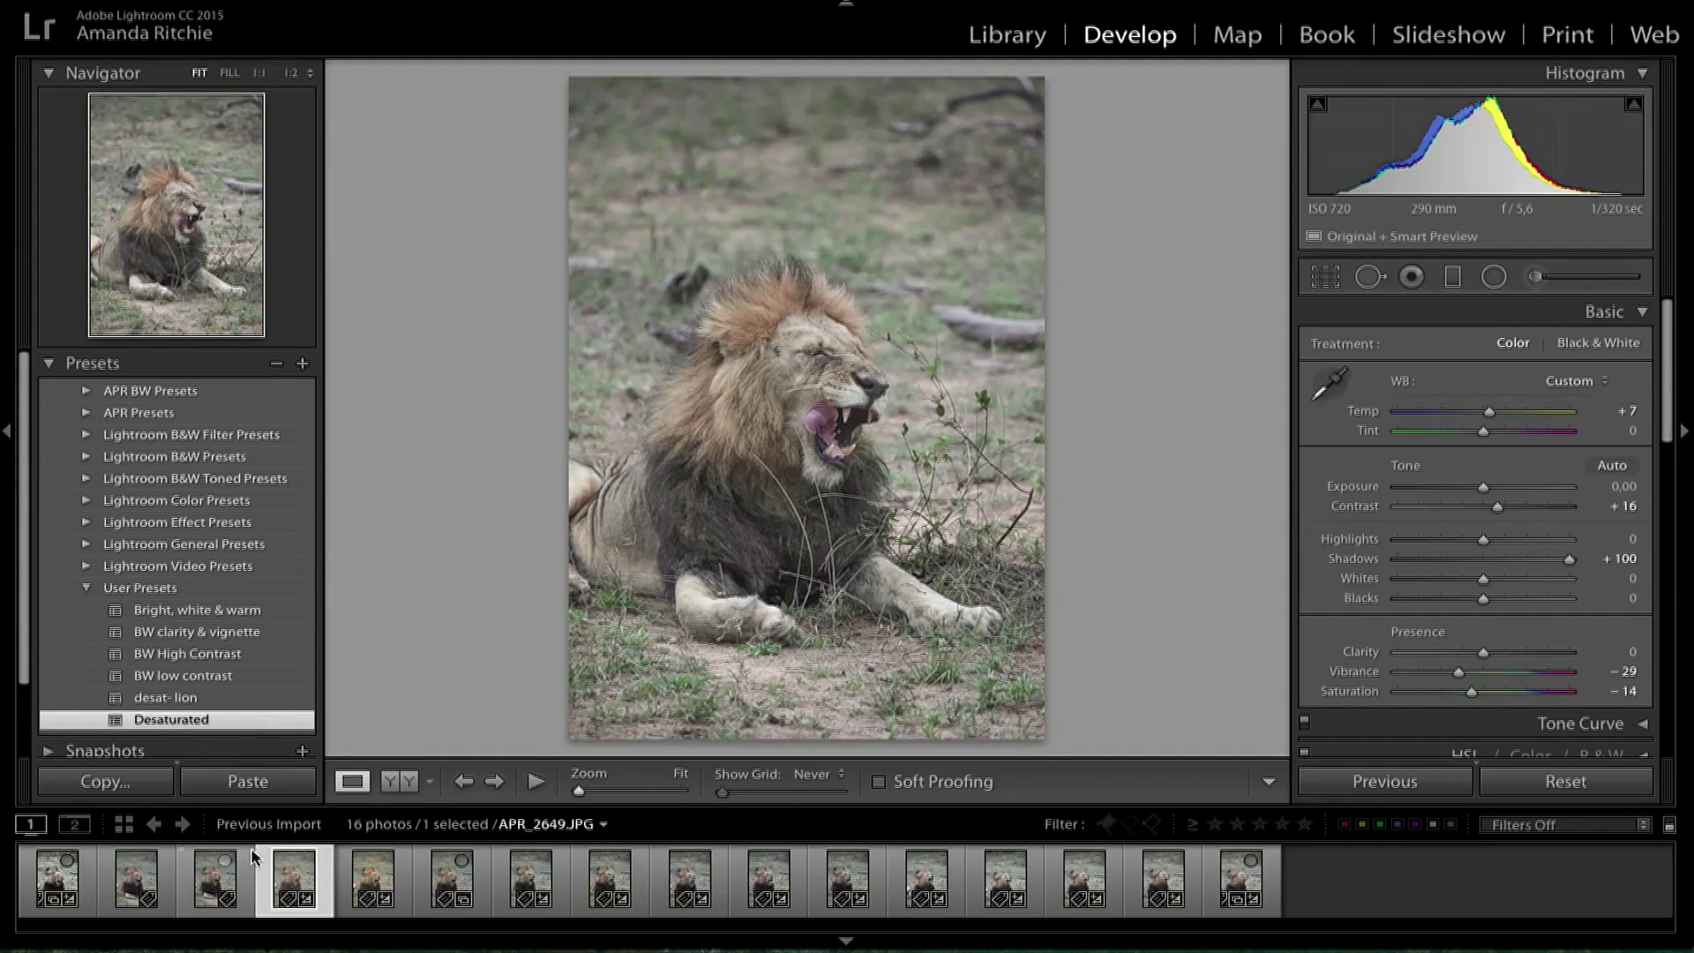
key(Left)
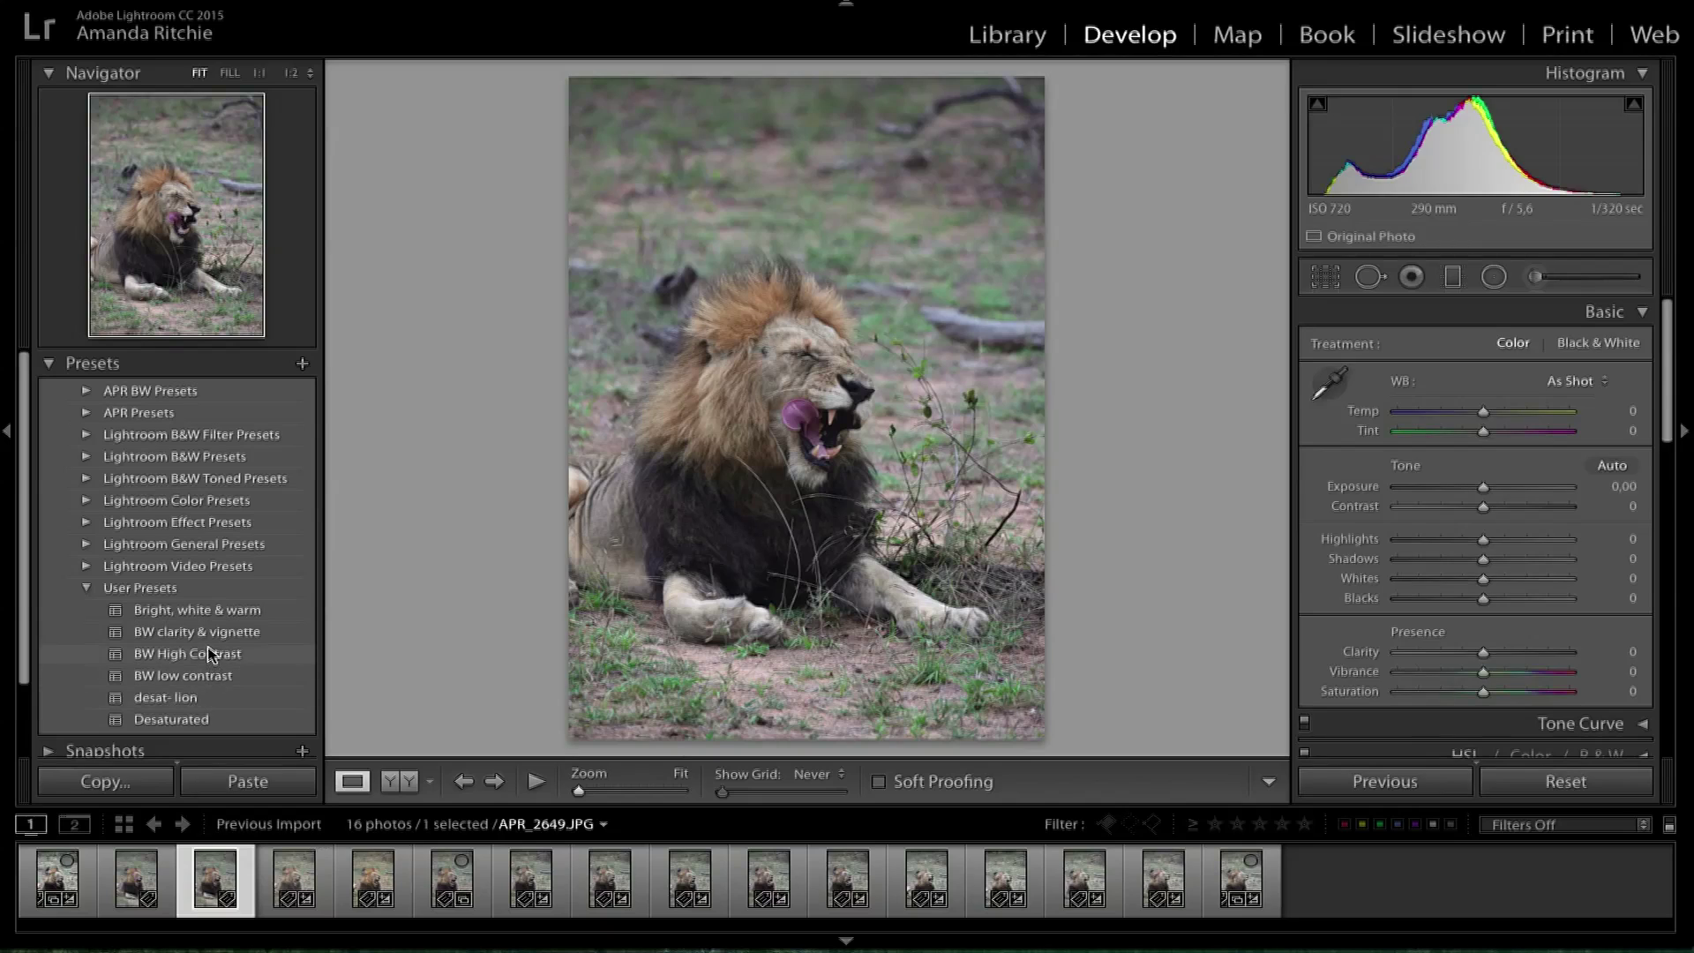
click(174, 660)
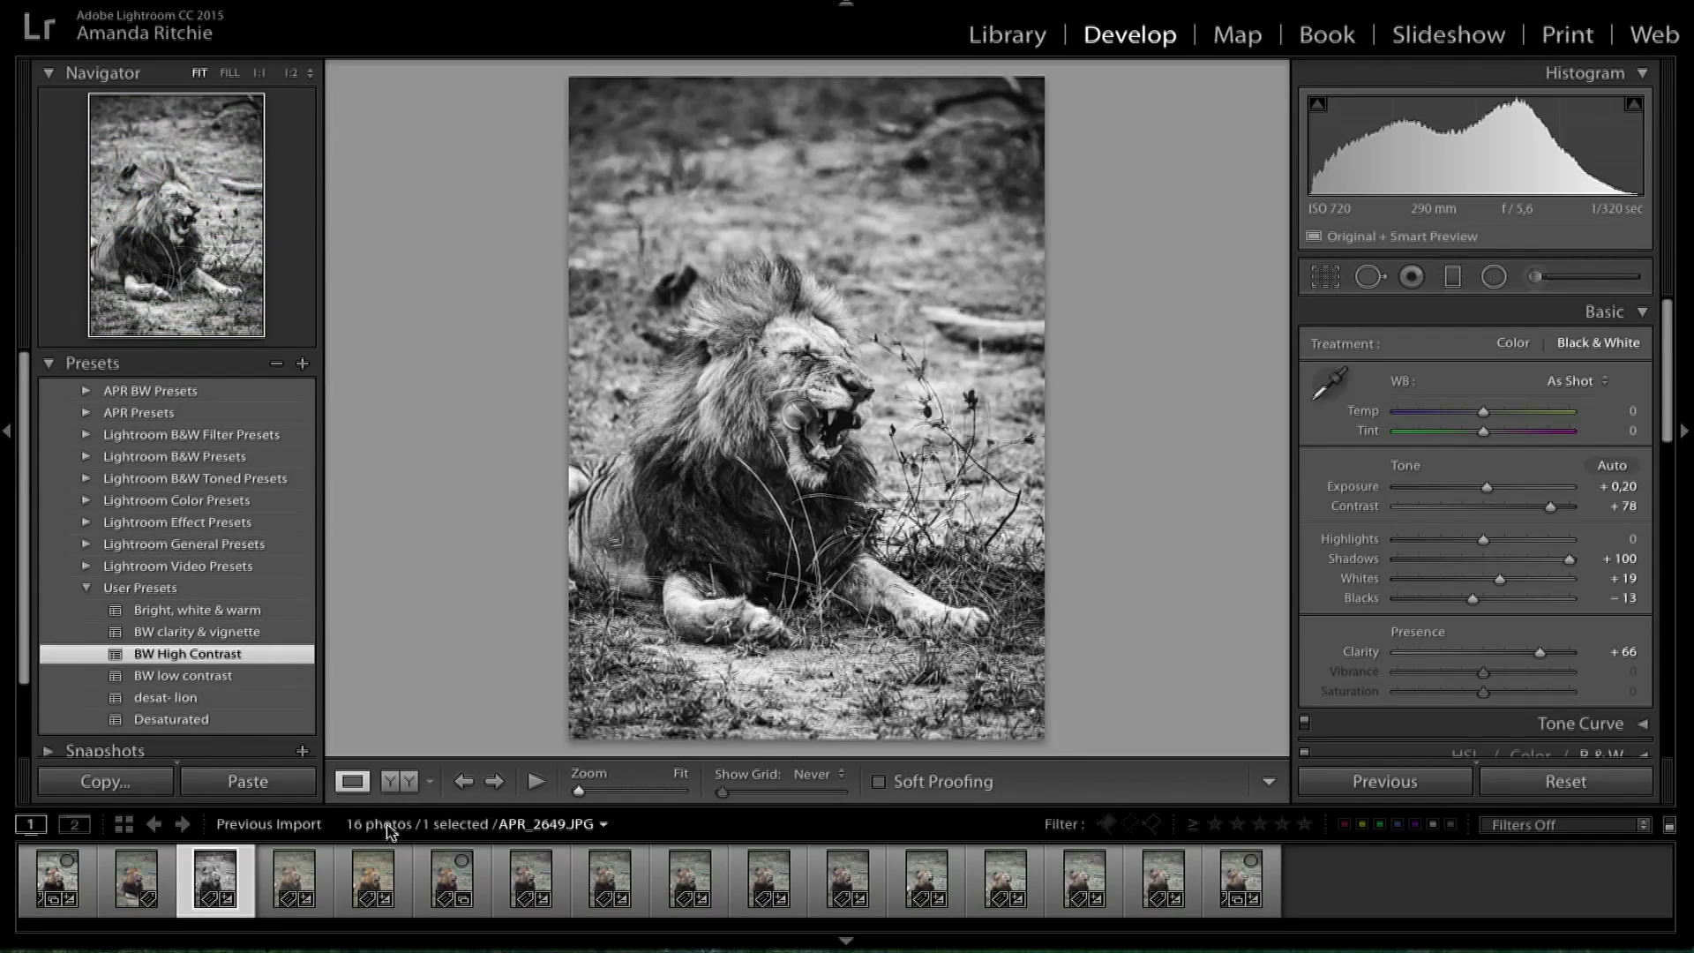
Apply the Desaturated preset to the 13th photo, APR_2659.JPG.
click(1003, 878)
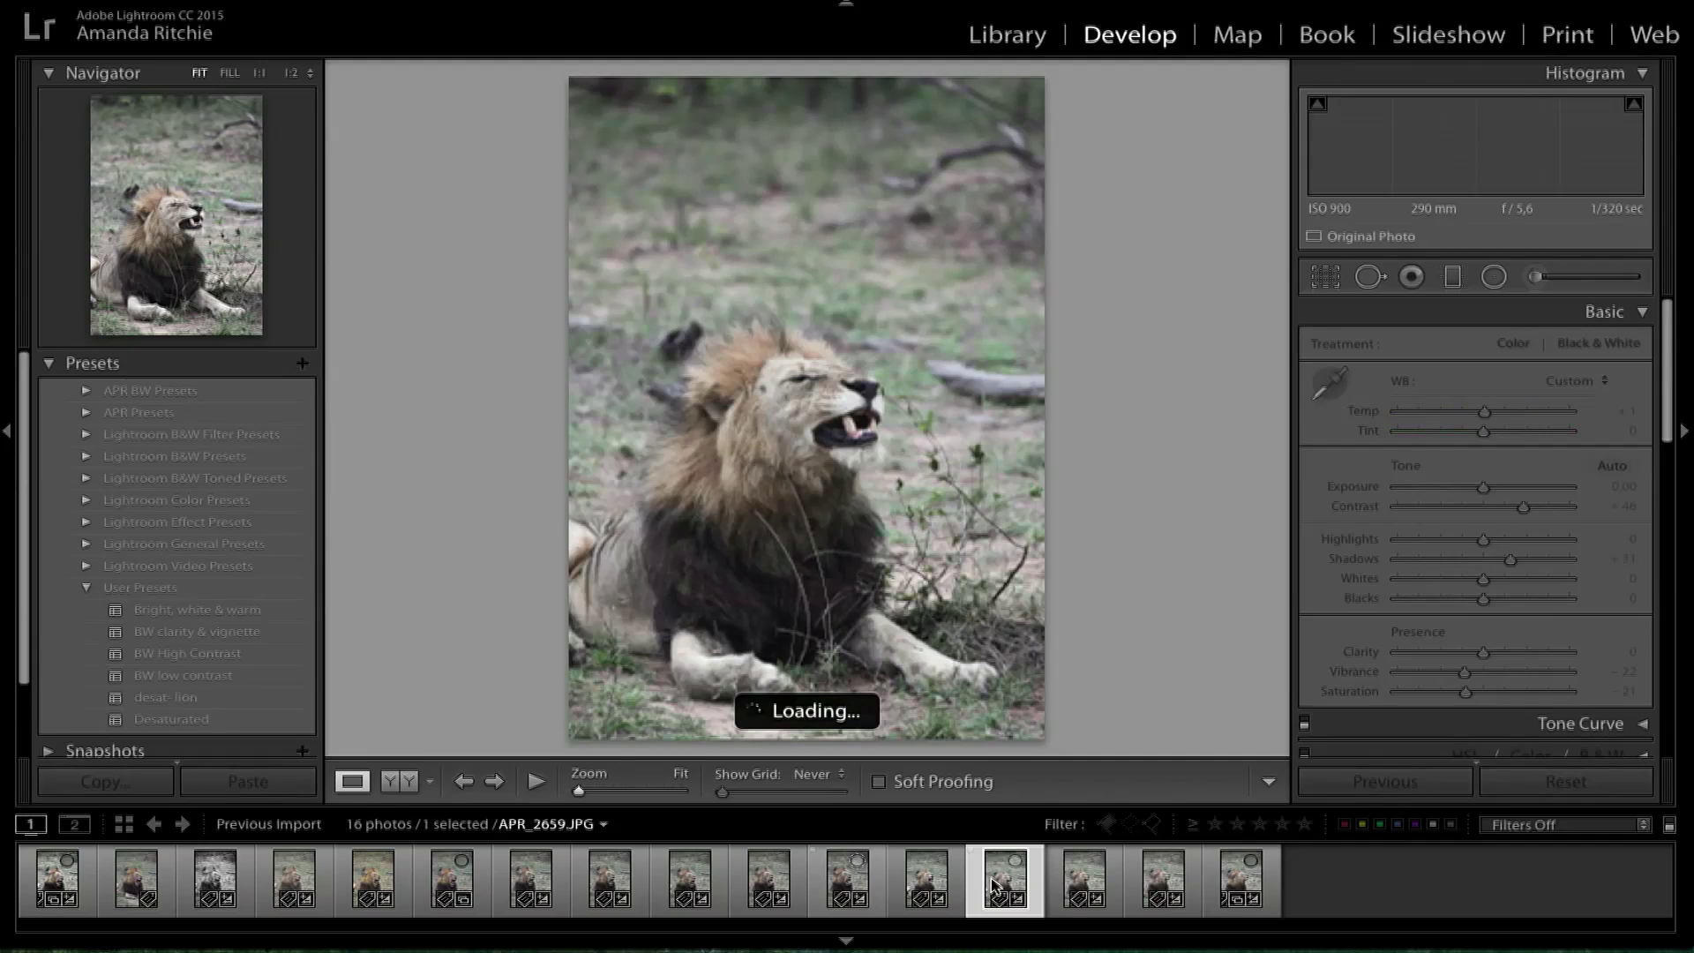
click(173, 722)
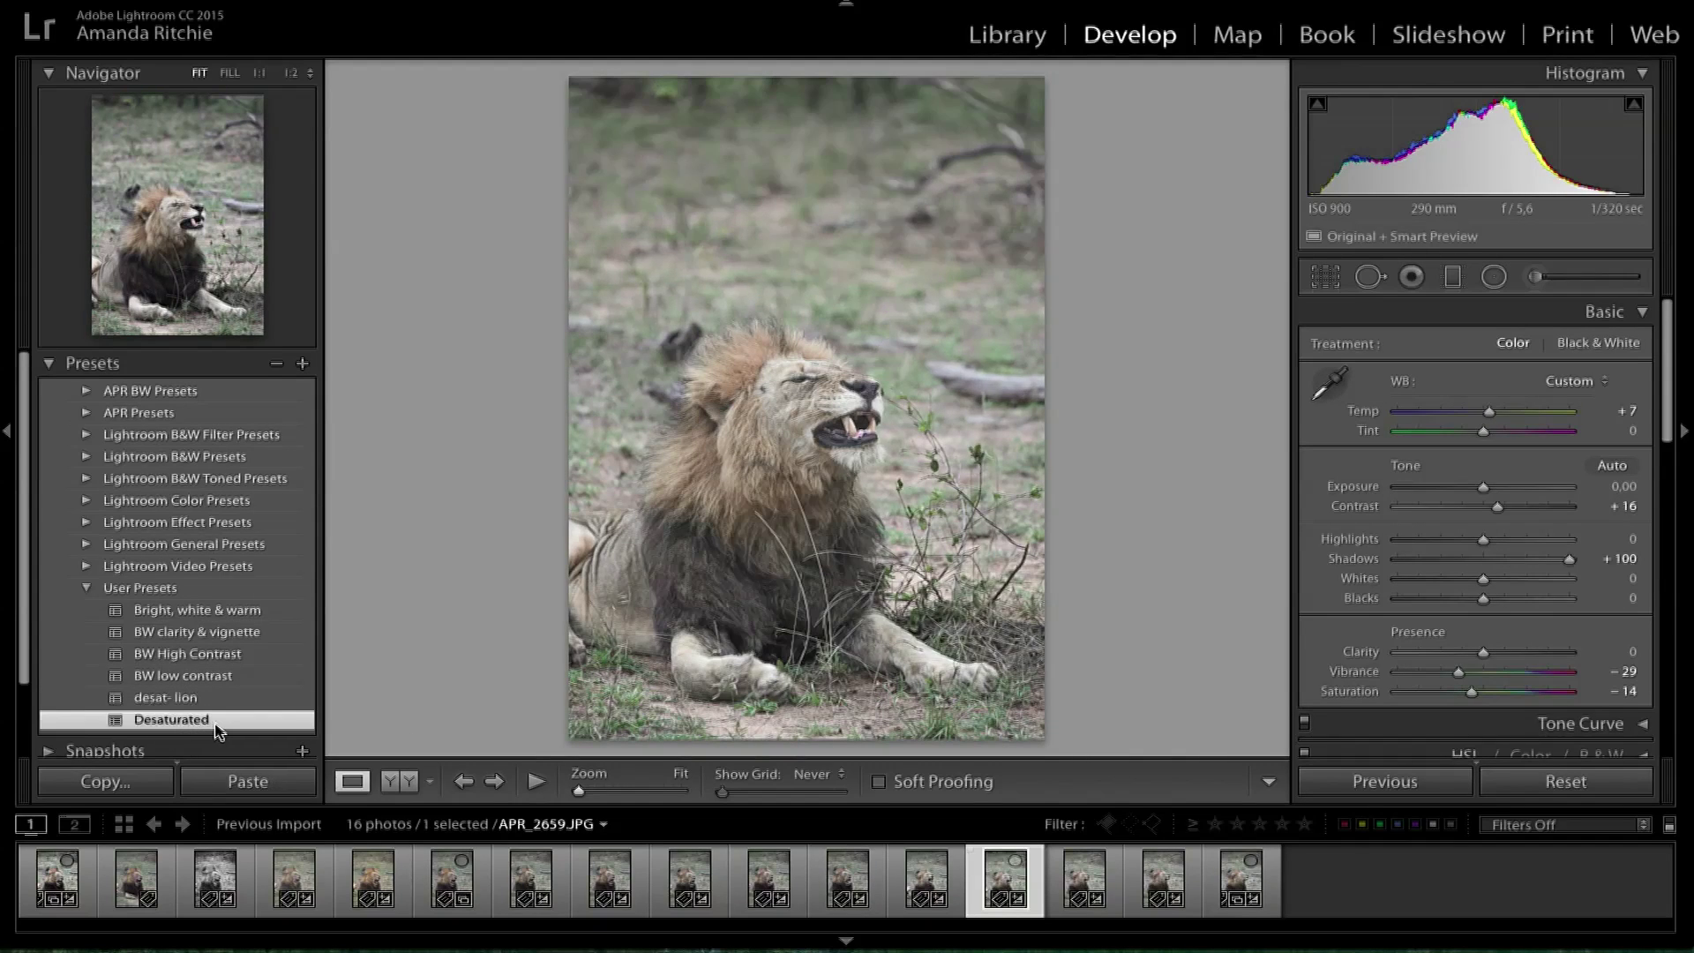
Apply the BW low contrast preset to the 13th photo, APR_2659.JPG.
click(188, 678)
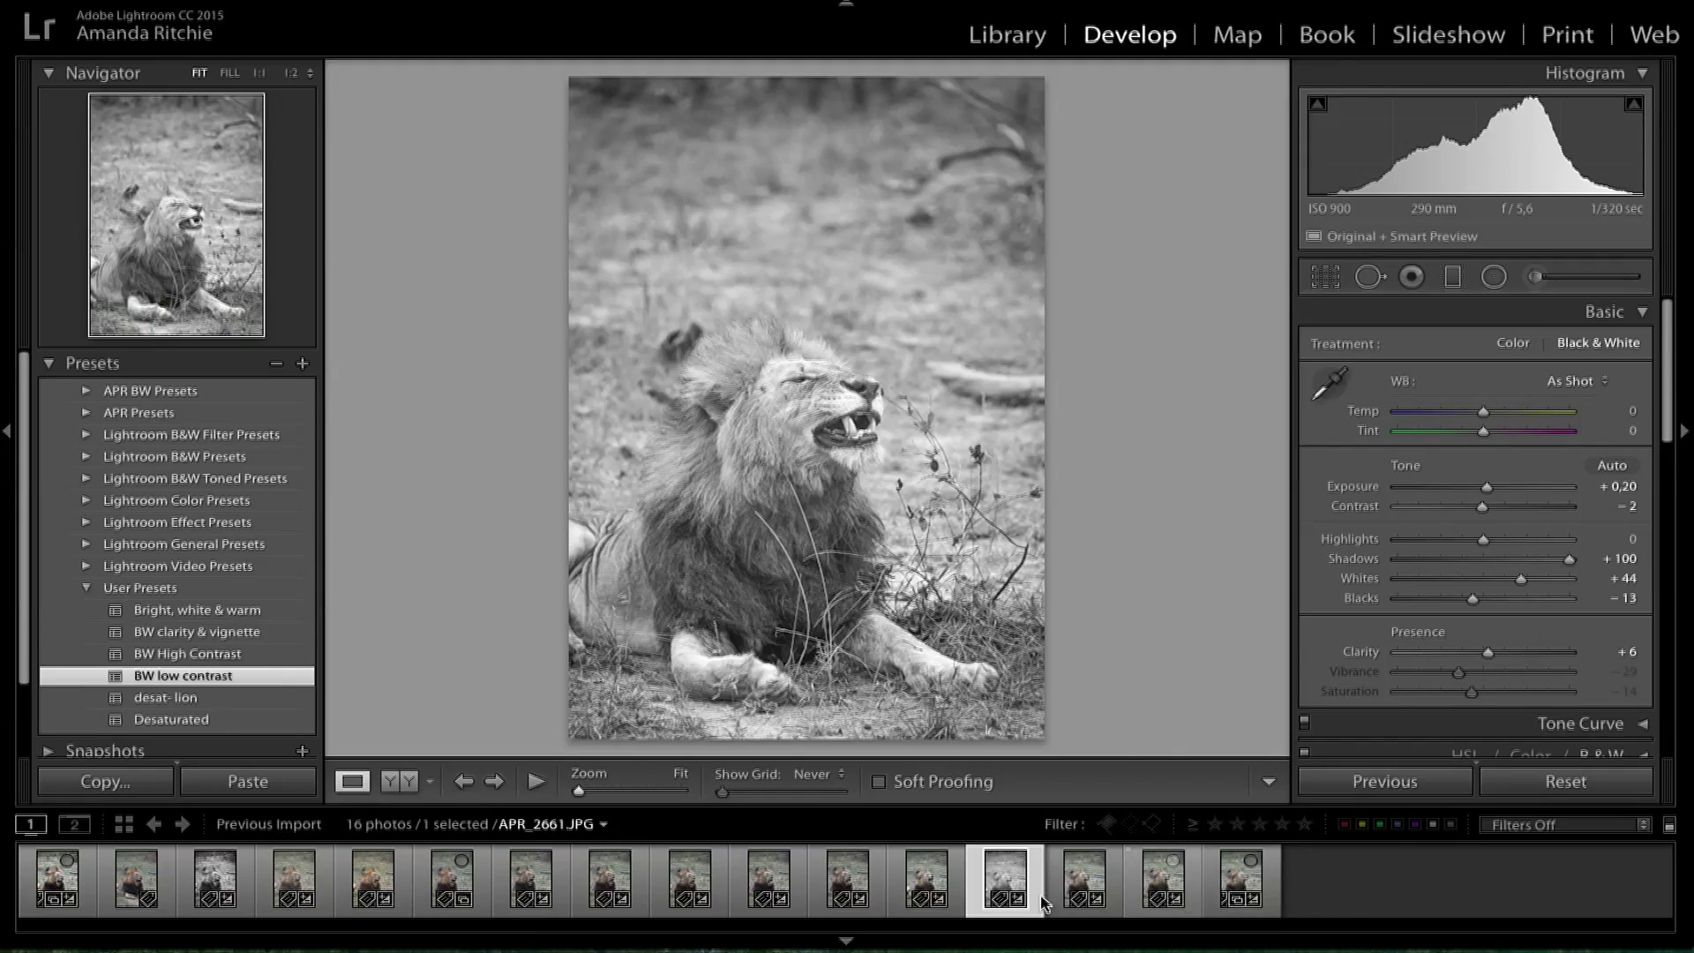
Synchronize the first photo's settings to all 16 photos with the already checked options, and turn on Auto Sync.
click(55, 879)
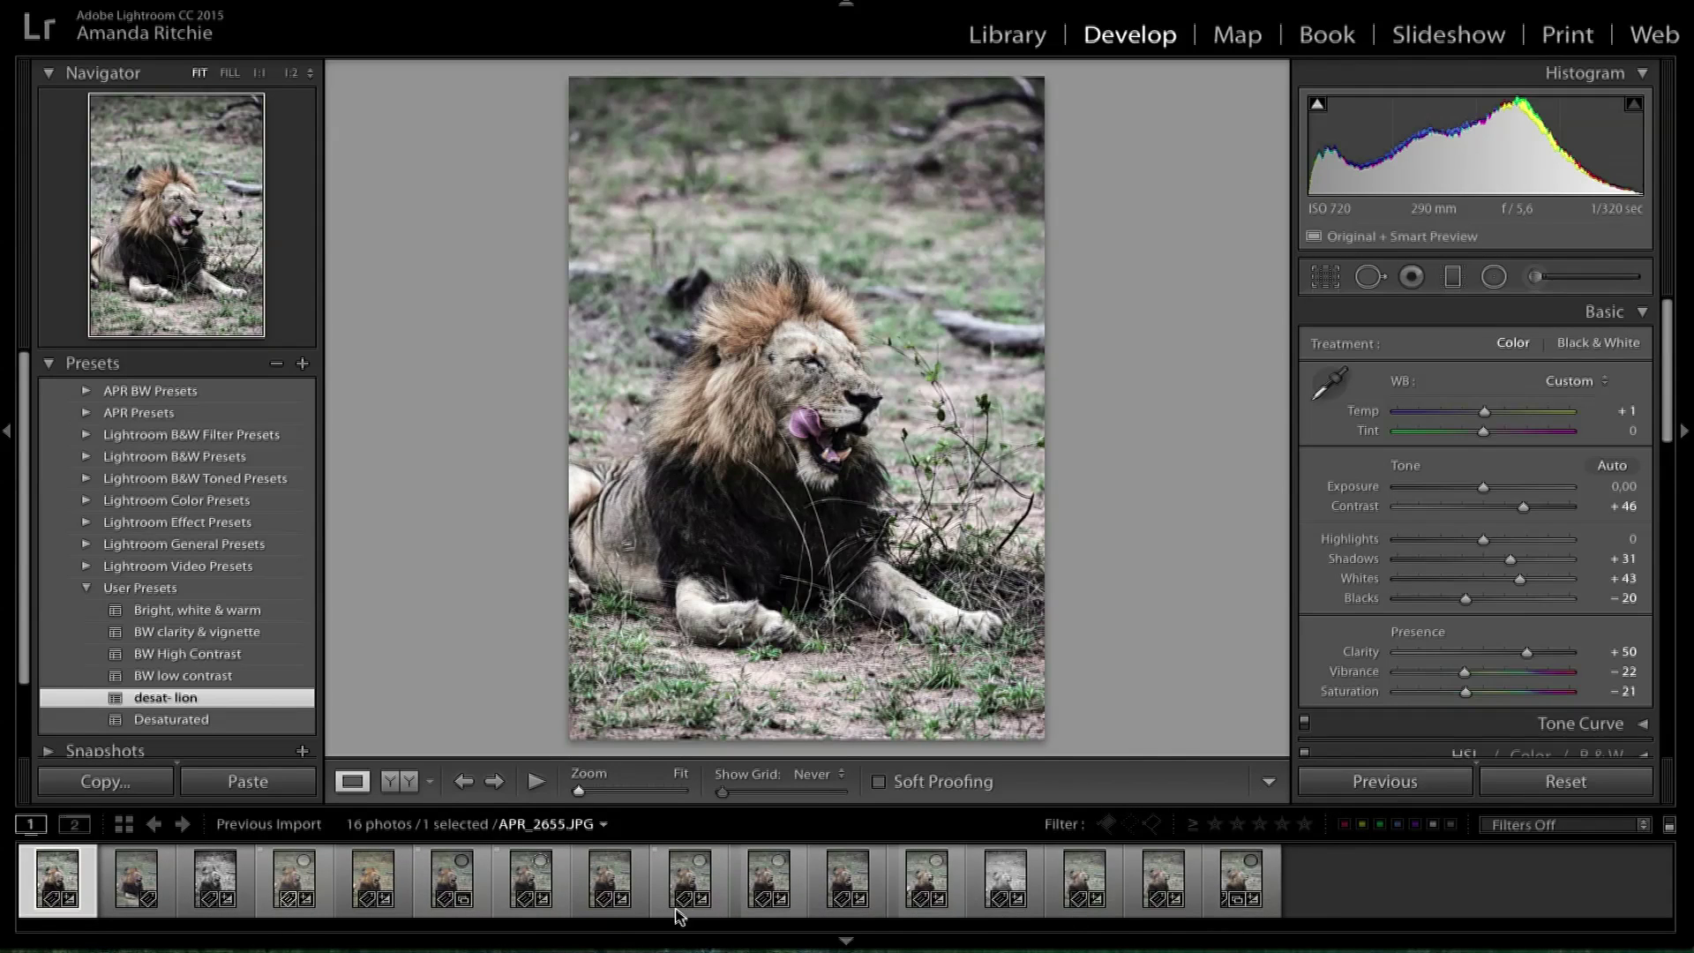
shift+click(1241, 881)
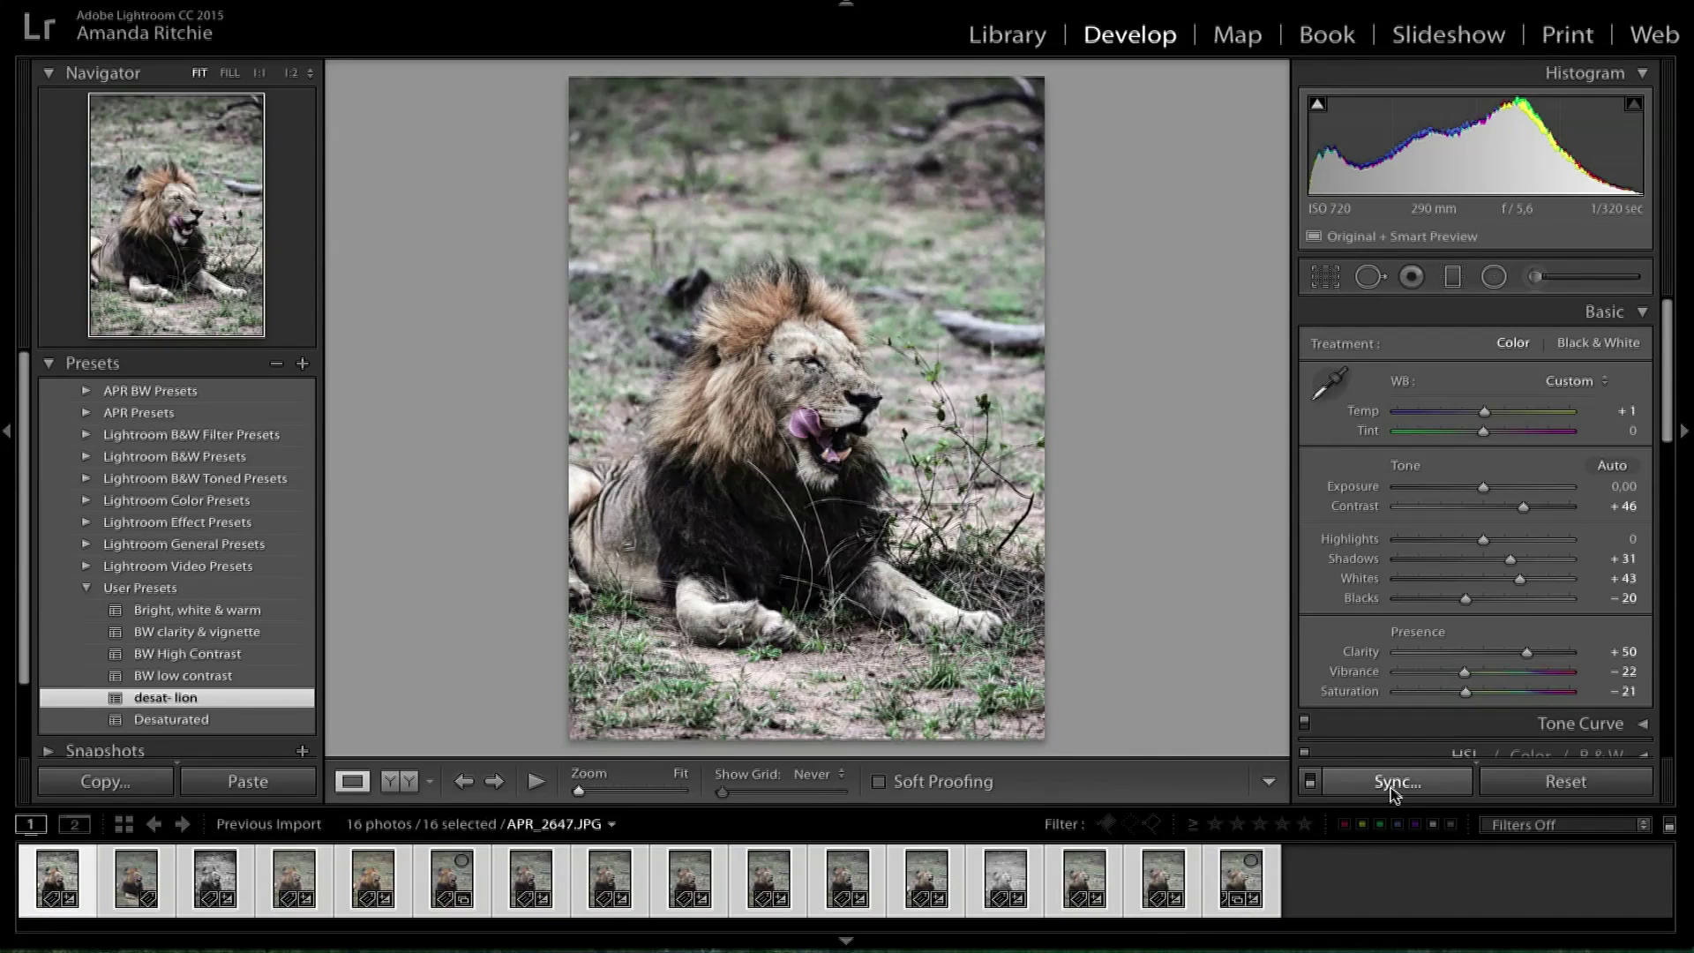
click(1394, 782)
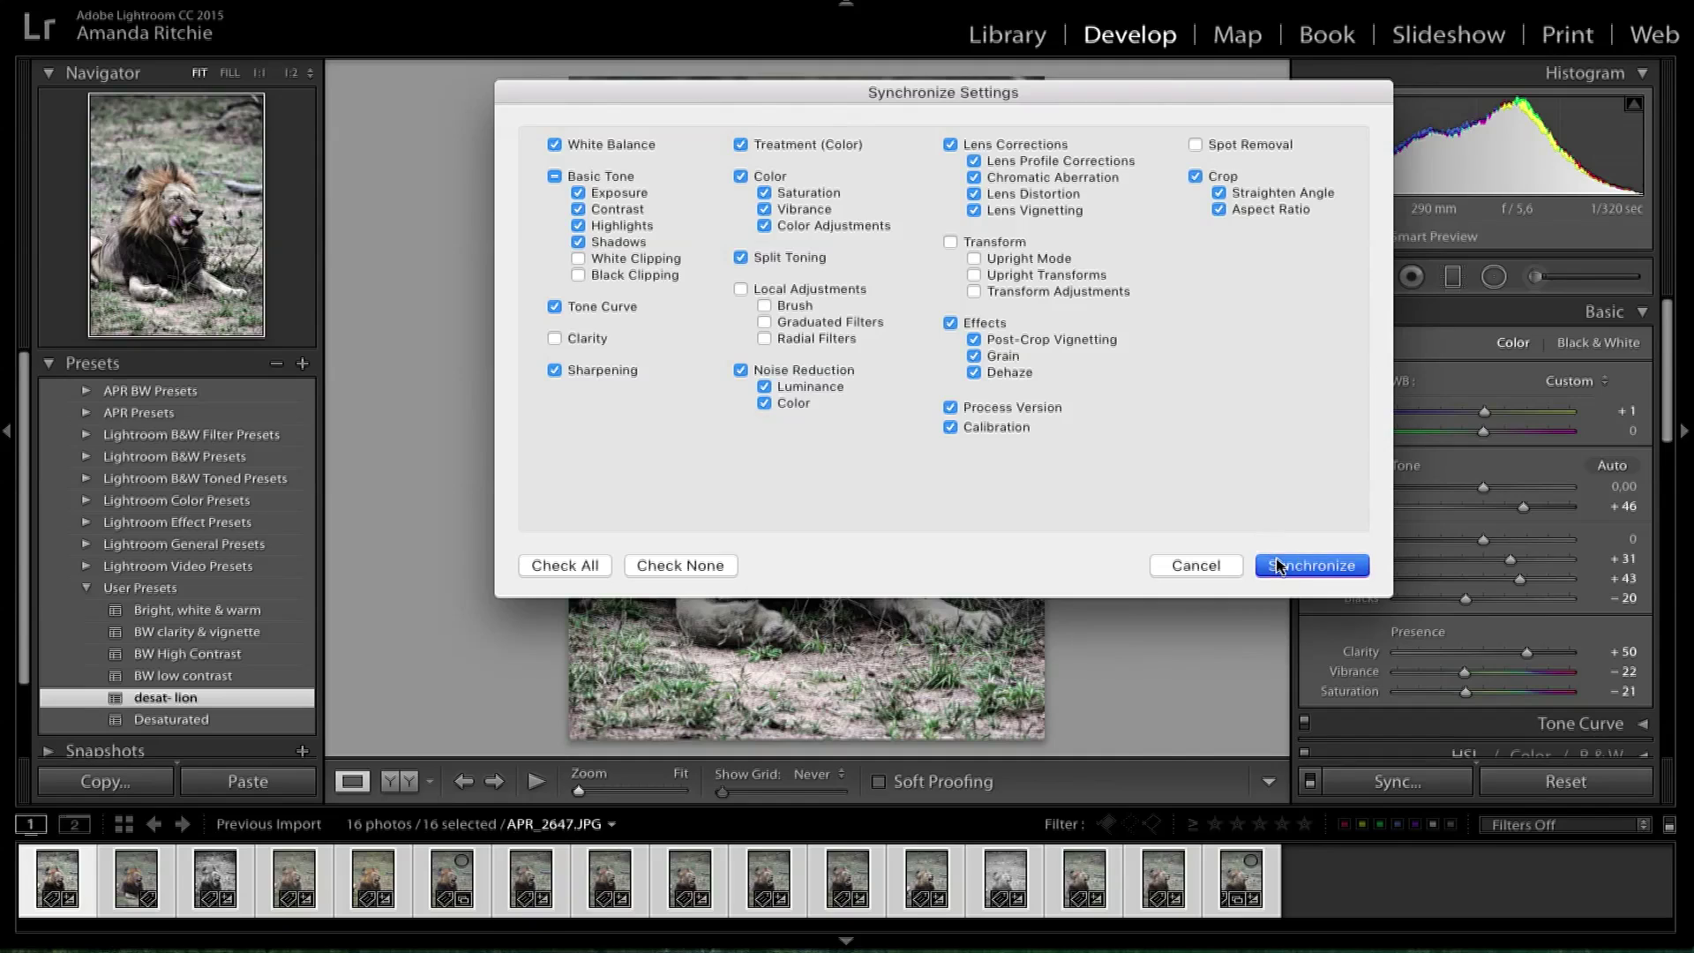
click(1277, 566)
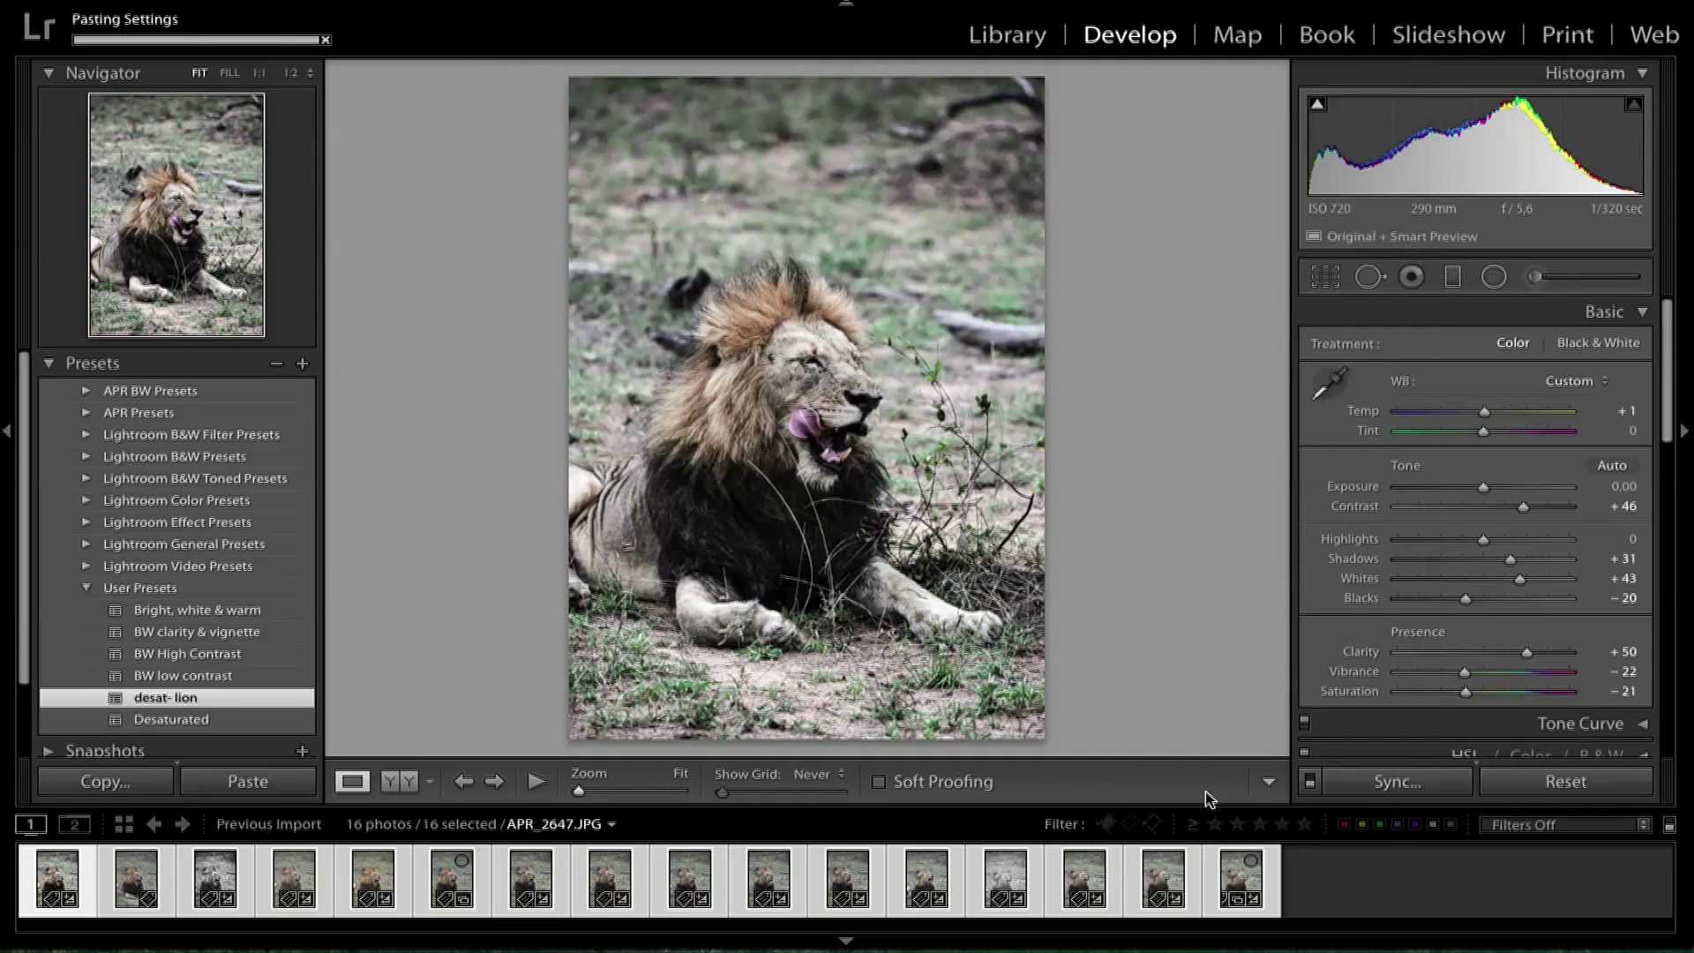
click(1310, 781)
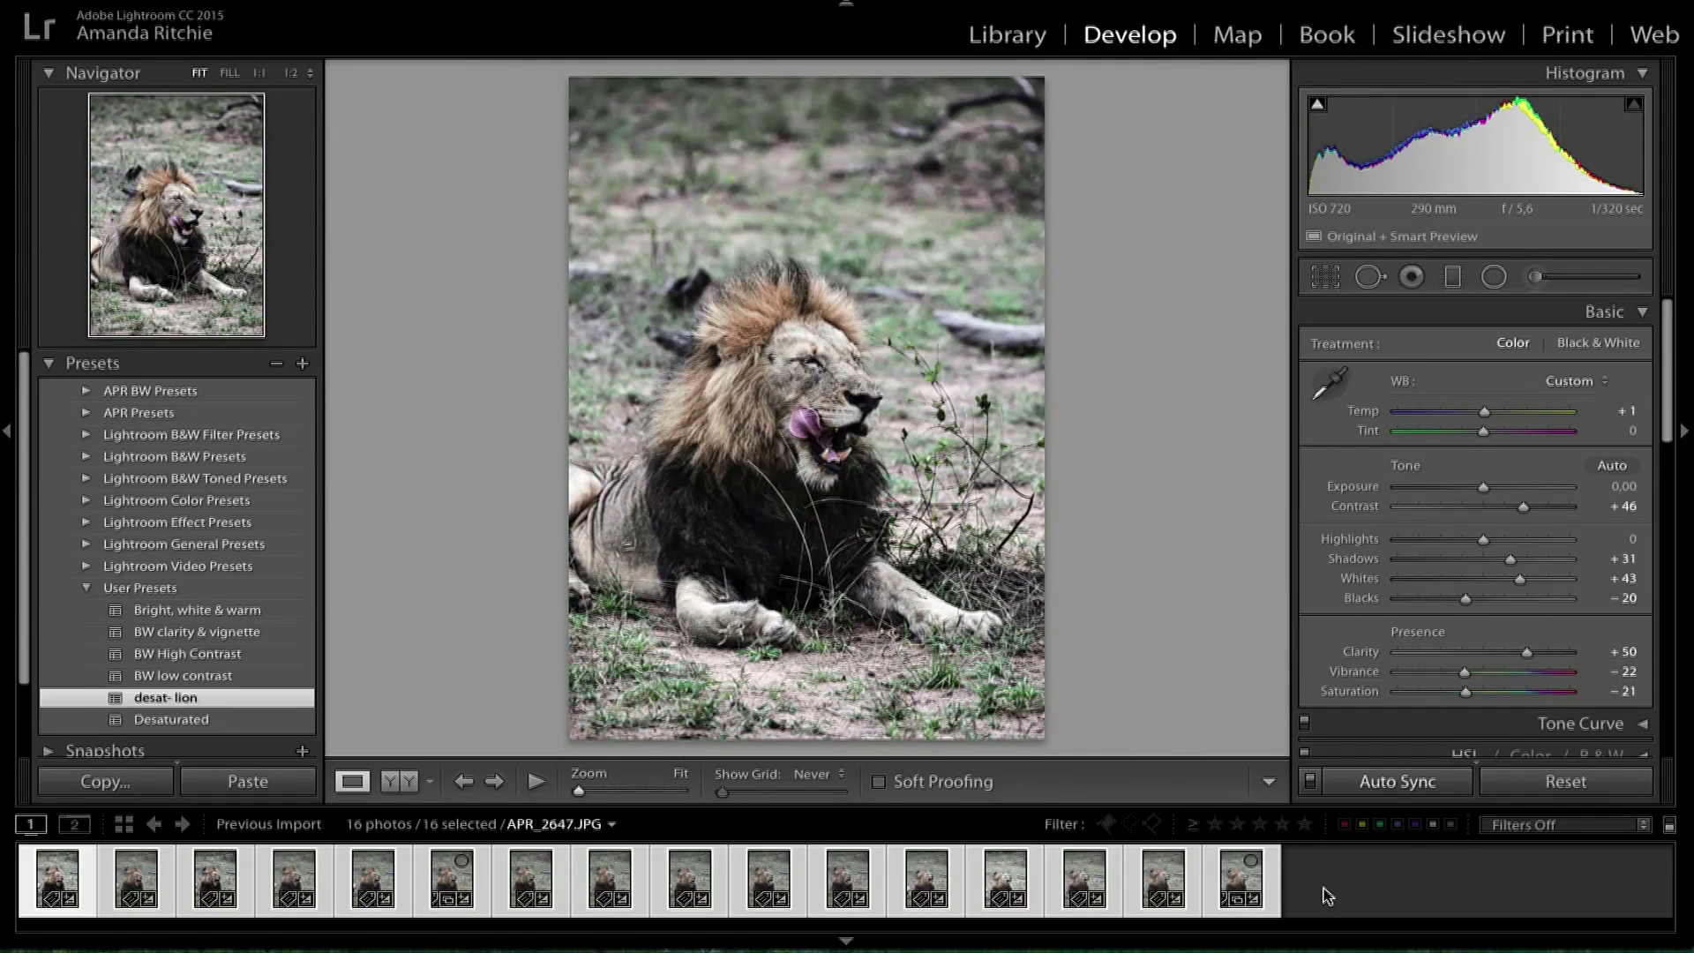